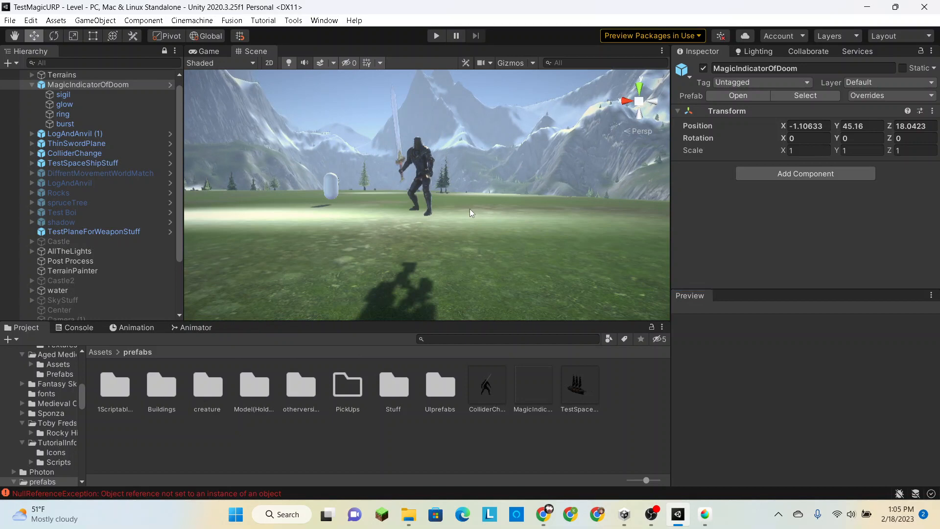
- Examine the armored character with the glowing sword and the white capsule in the scene from several angles
left_click(469, 209)
right_click_drag(481, 215, 699, 238)
key("w")
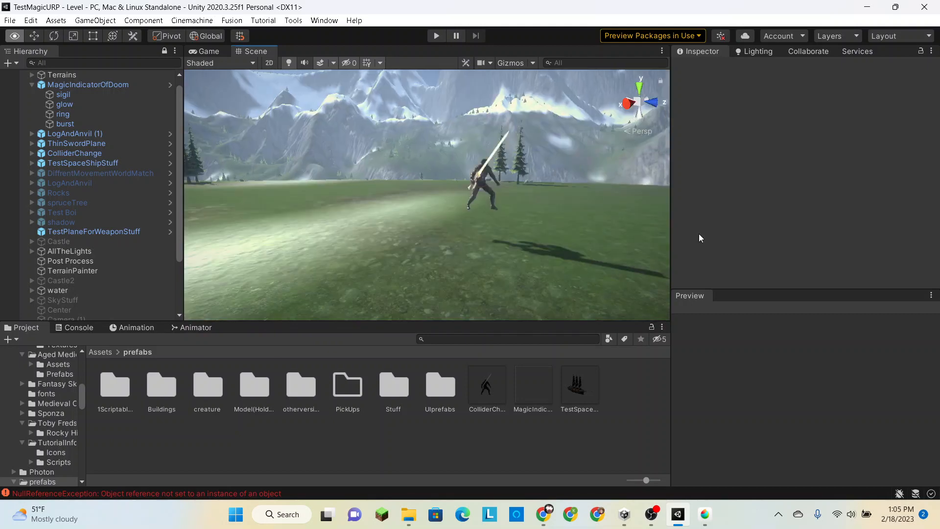
right_click_drag(659, 206, 681, 366)
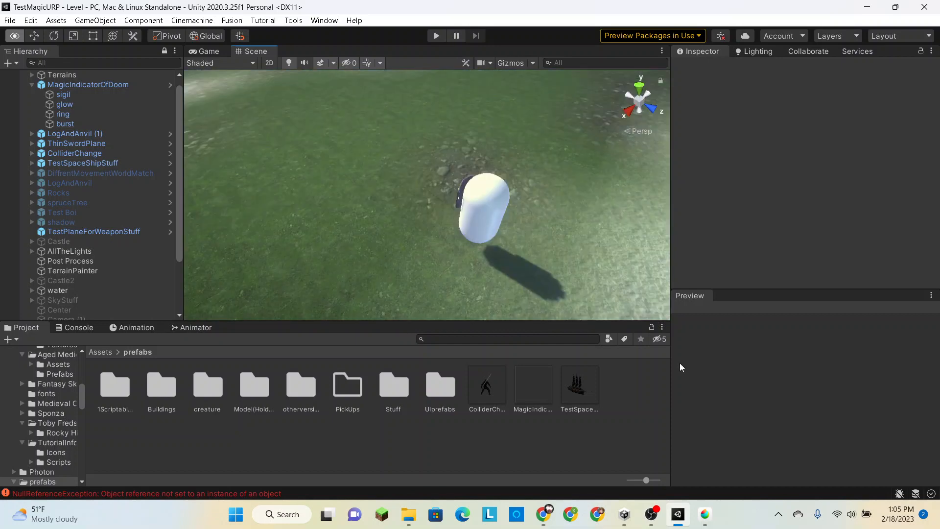
right_click_drag(678, 365, 385, 130)
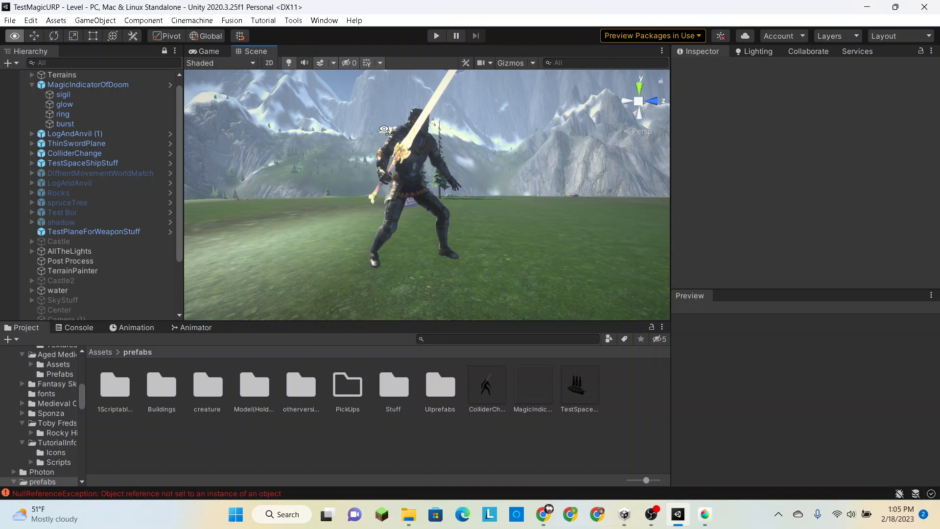
right_click_drag(385, 130, 378, 129)
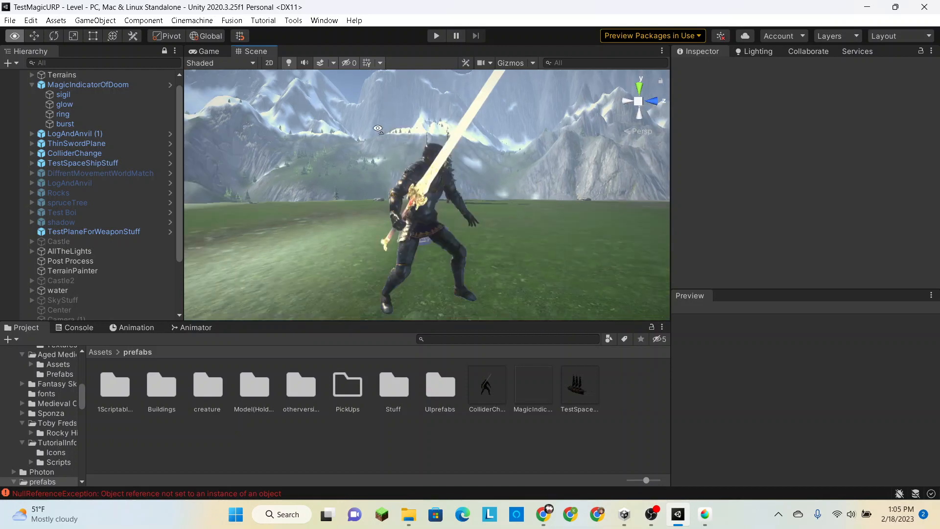
right_click_drag(378, 130, 464, 167)
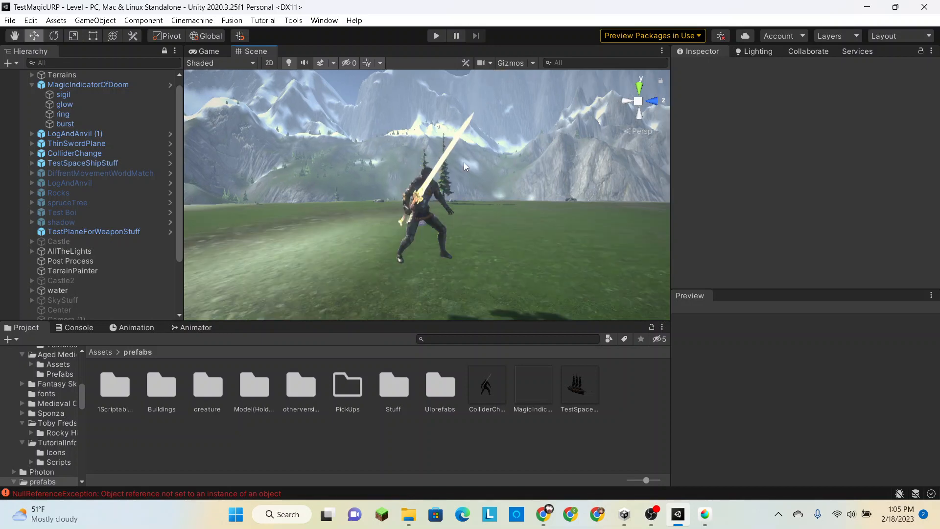
right_click_drag(463, 164, 586, 173)
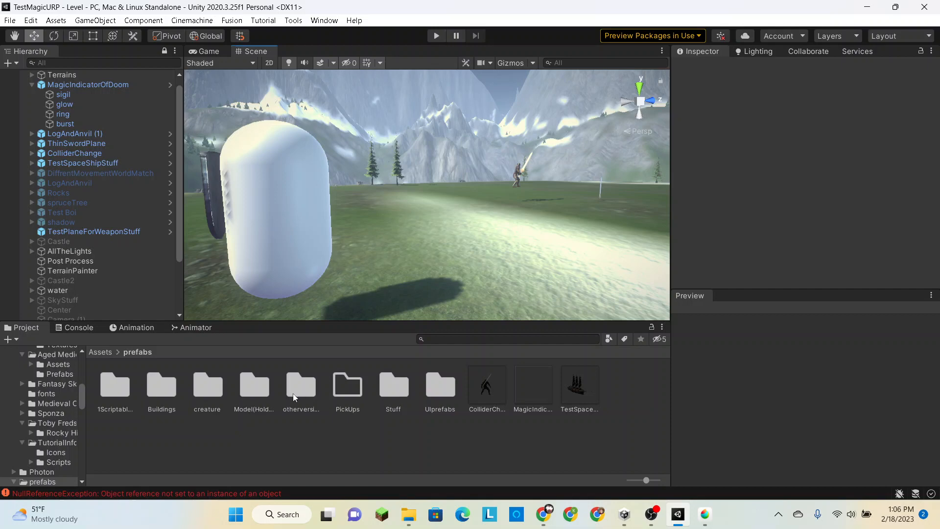
- Create a Blank Shader Graph asset in the project's MaterialsOfDoom folder
left_click(92, 352)
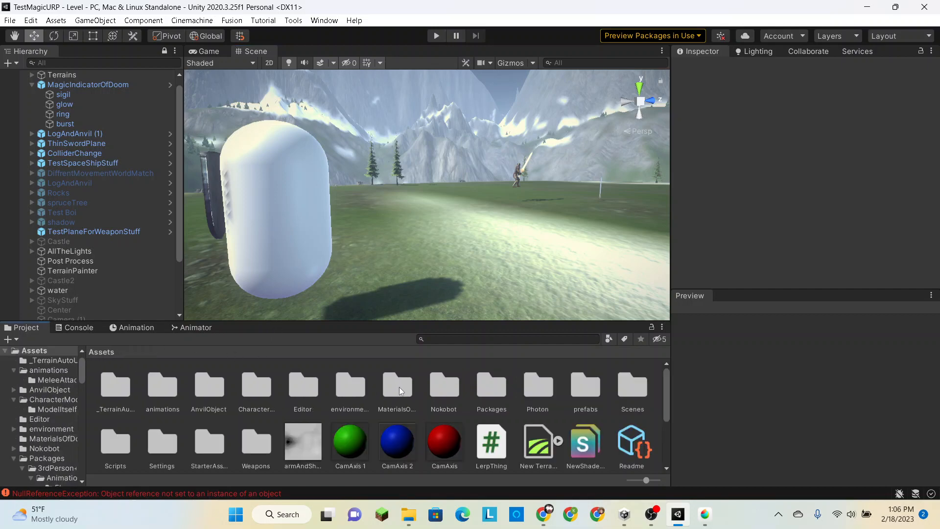
double_click(397, 386)
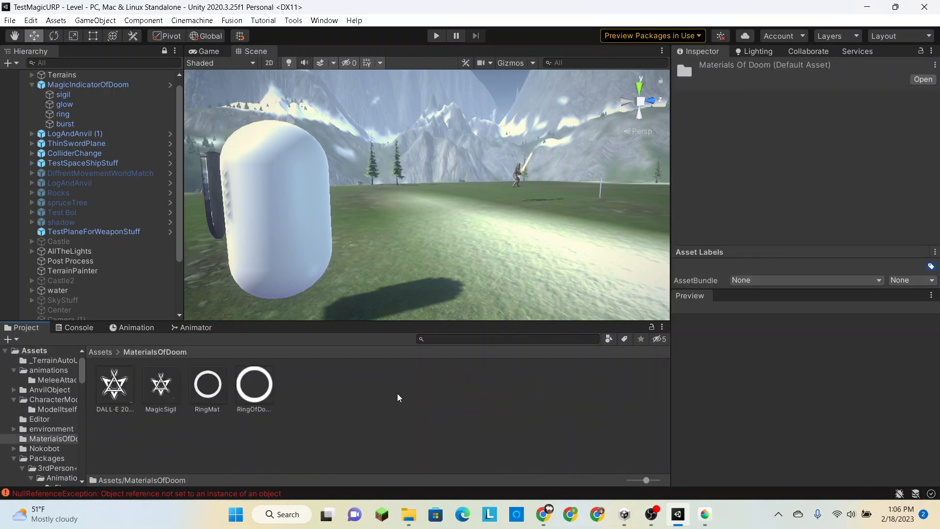
right_click(398, 393)
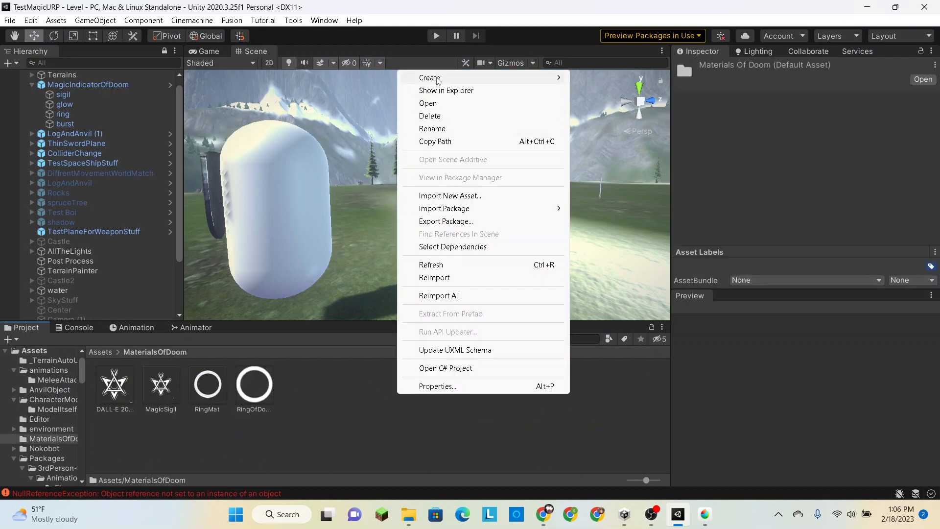
mouse_move(437, 81)
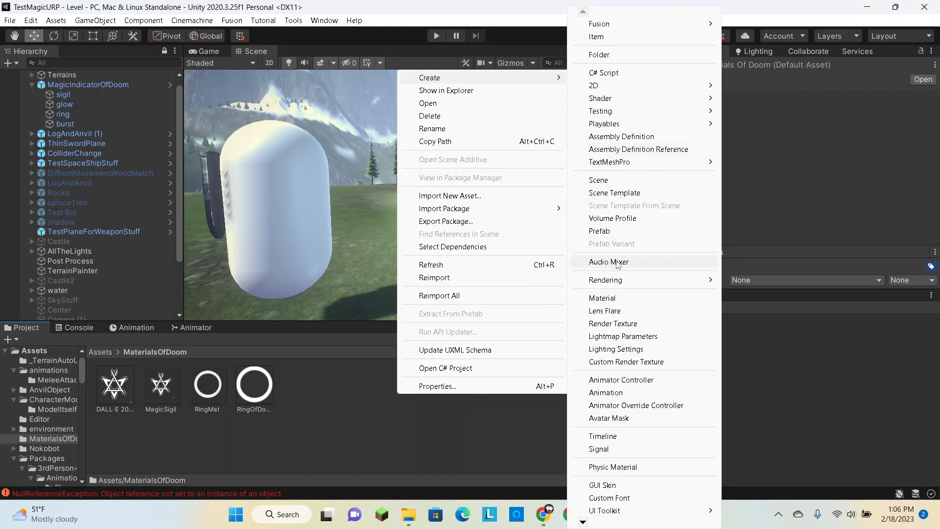
mouse_move(619, 285)
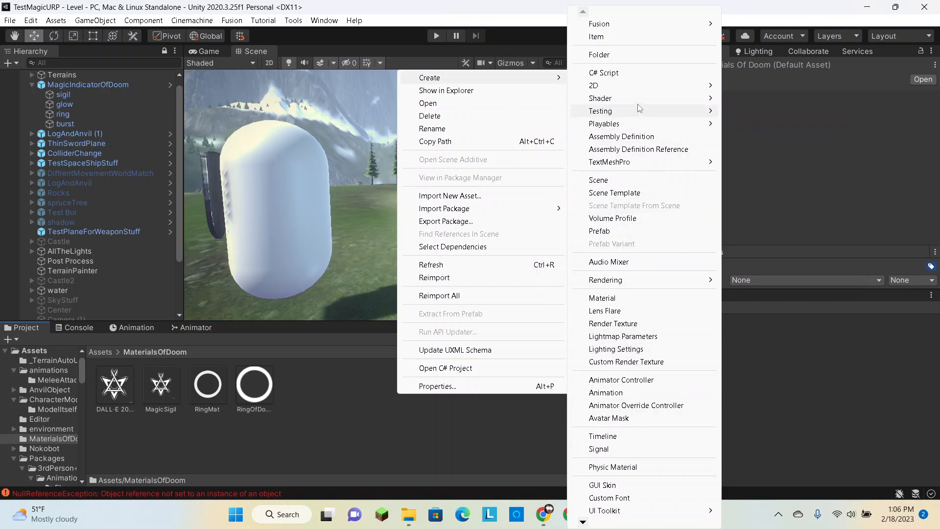
mouse_move(630, 98)
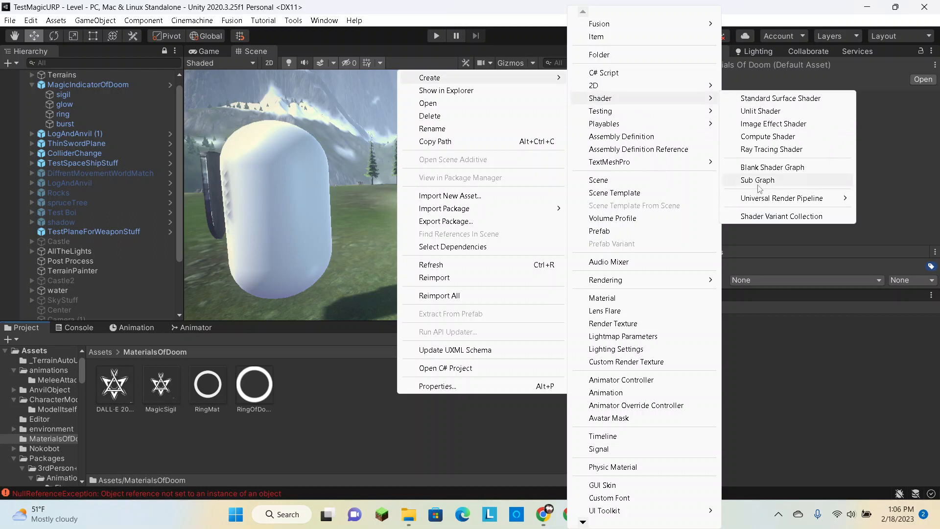
left_click(763, 169)
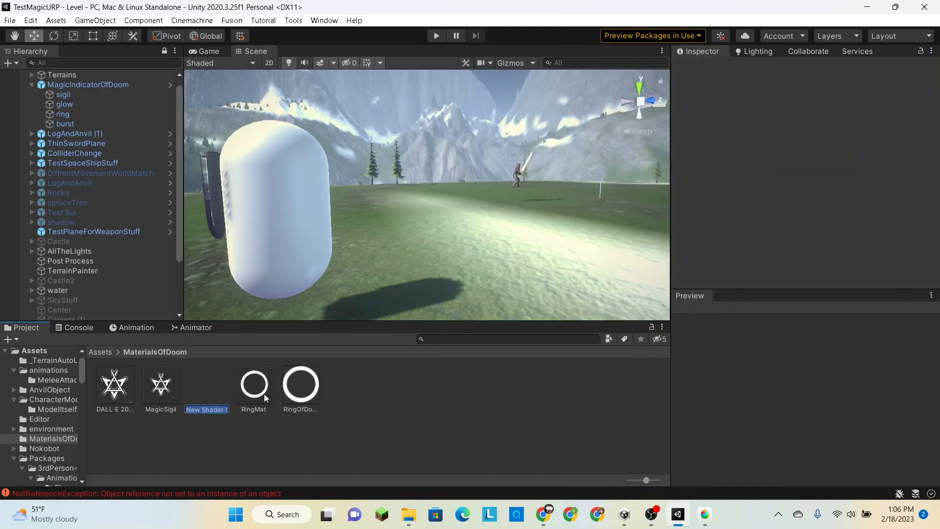
- Name the new shader graph MagicObjectShader
type("Ma")
type("gicObje")
type("ctShad")
type("e")
type("r")
key("Return")
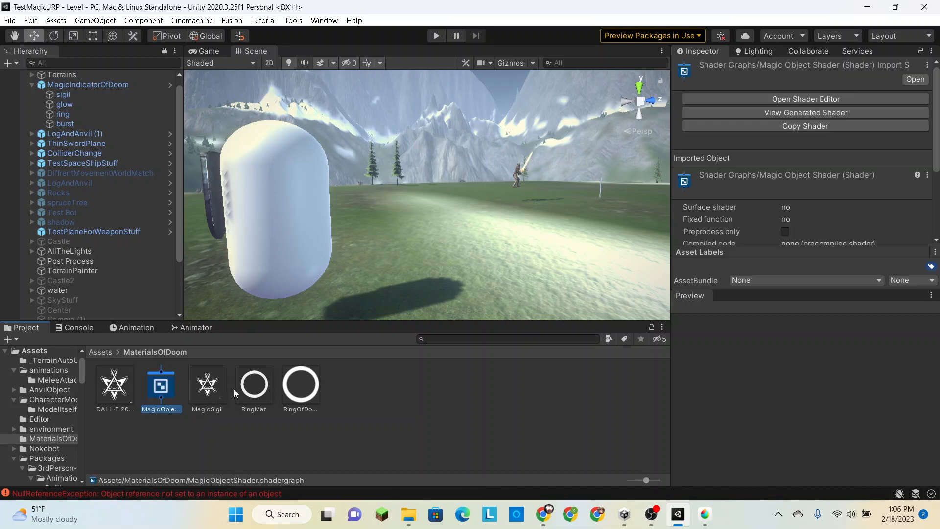
- Open the MagicObjectShader graph for editing and add Universal as its active target
double_click(162, 389)
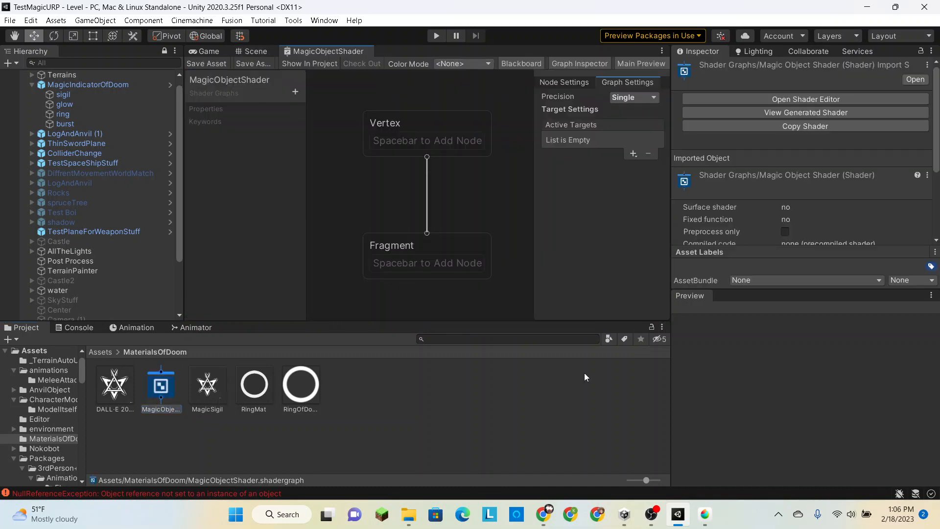
left_click(633, 154)
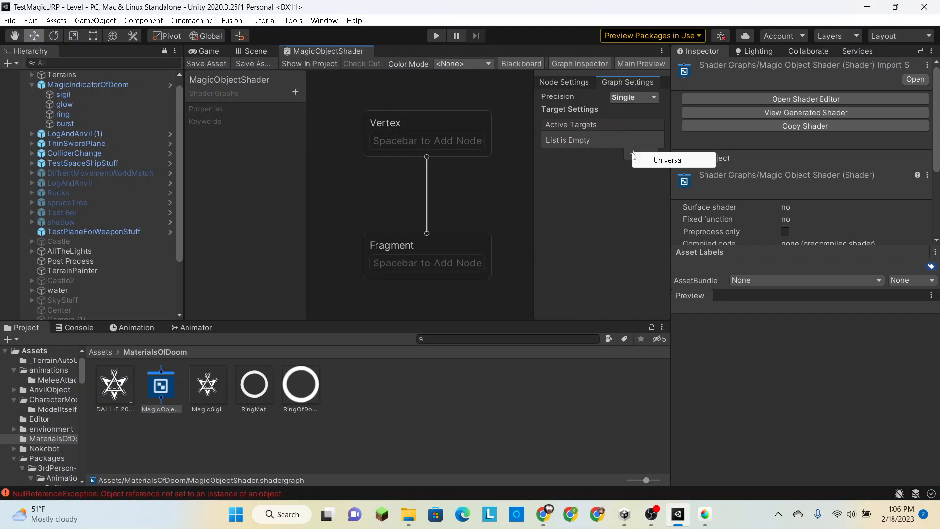
left_click(642, 156)
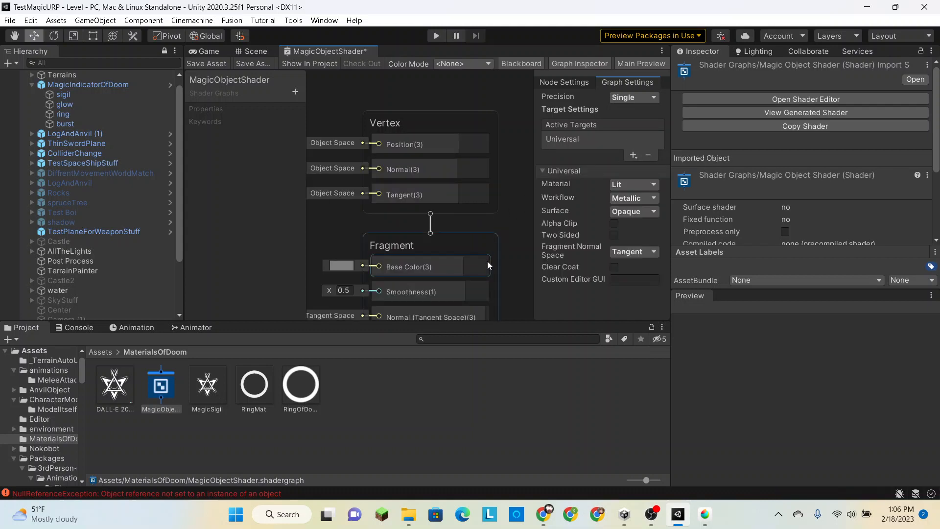
scroll(405, 230, "down", 15)
scroll(404, 229, "up", 20)
scroll(404, 229, "down", 6)
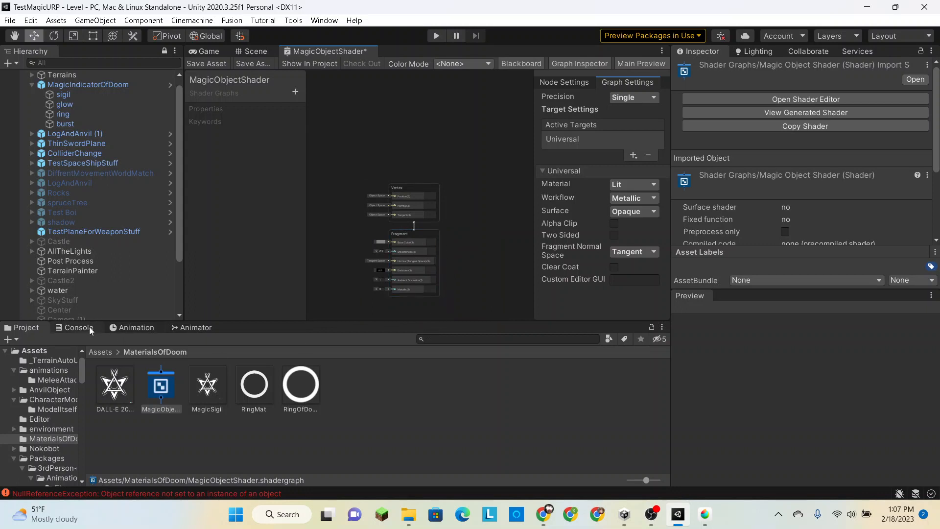
- Show the Console and enlarge the shader graph workspace by shrinking the surrounding areas, with the Graph Inspector moved up to its upper edge
left_click(76, 328)
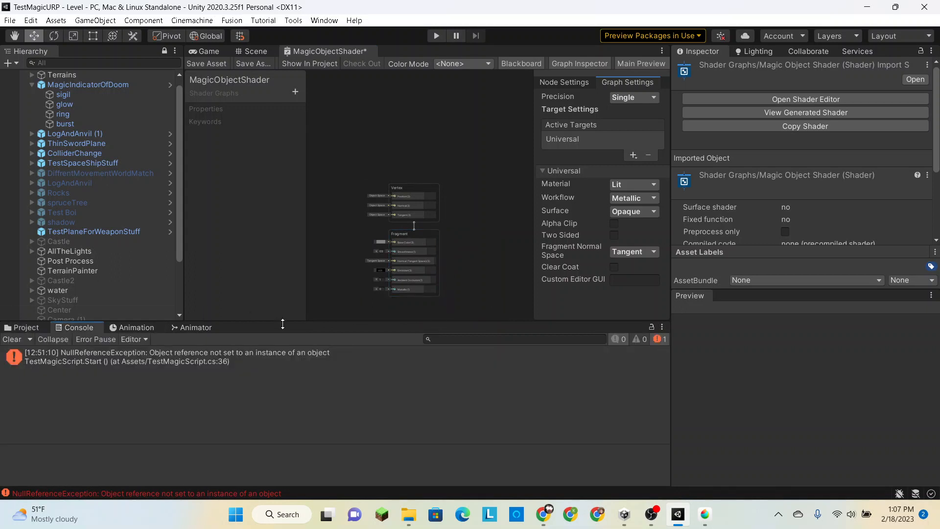
left_click_drag(282, 324, 283, 489)
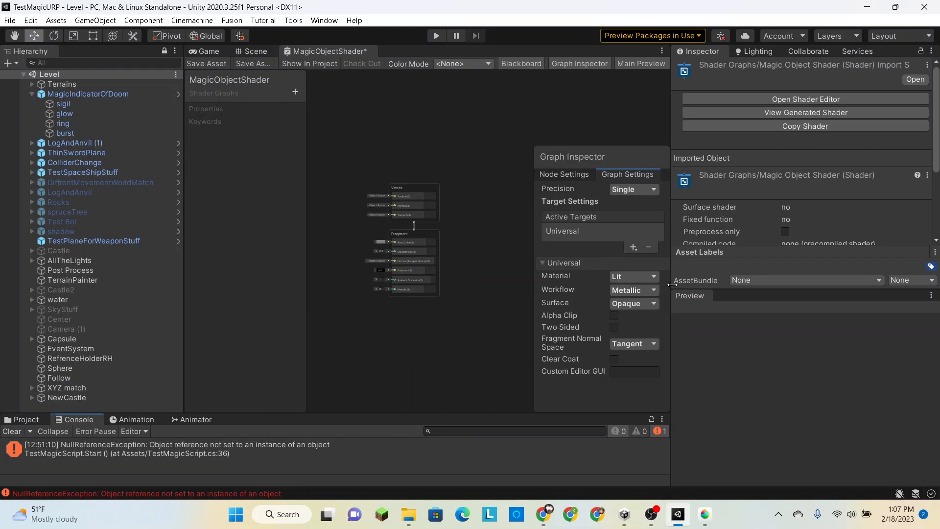
left_click_drag(672, 284, 771, 284)
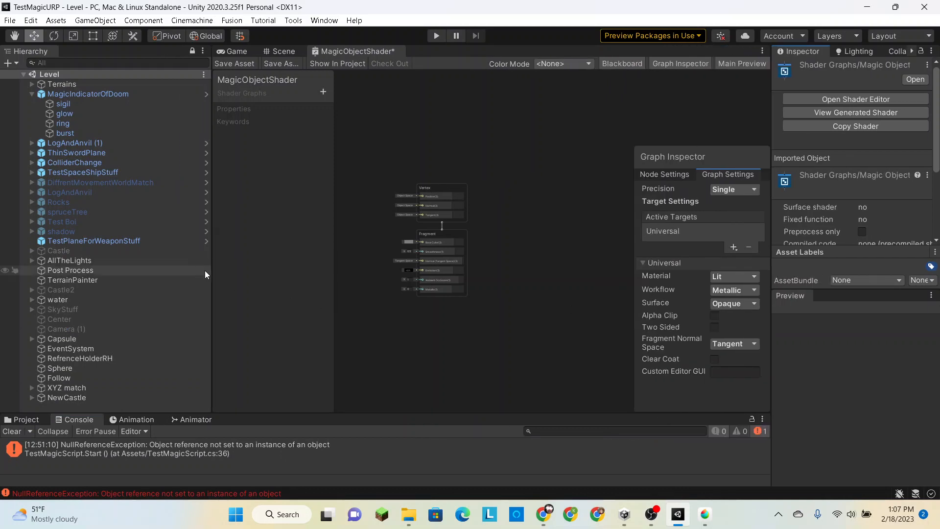
left_click_drag(211, 275, 123, 275)
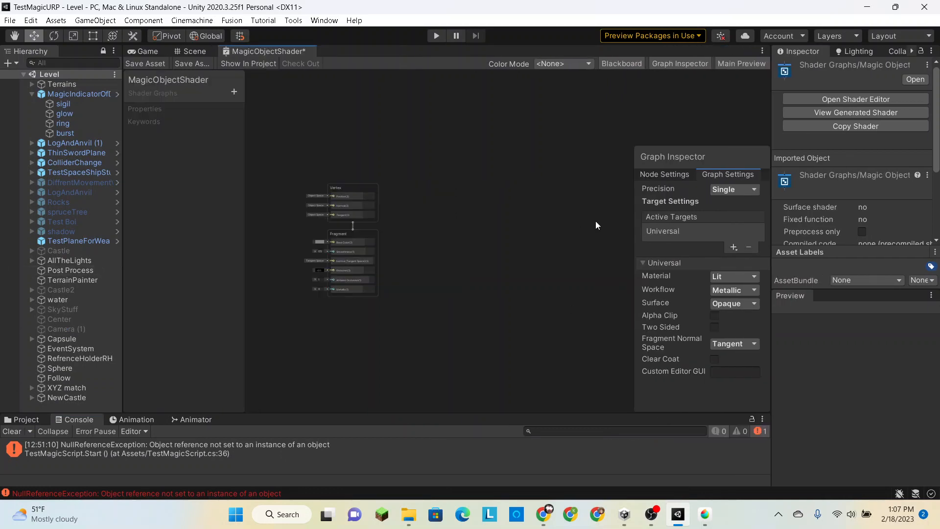
left_click_drag(709, 157, 707, 81)
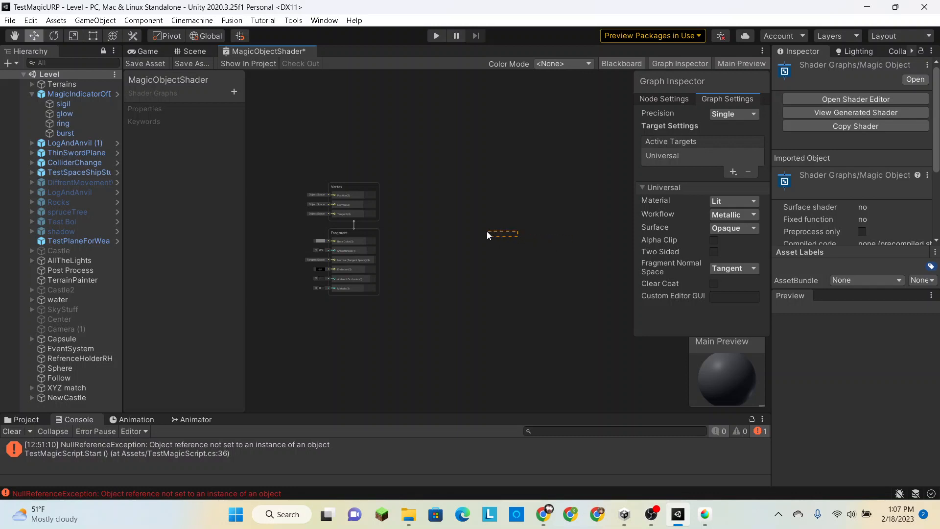
left_click_drag(487, 231, 378, 227)
scroll(563, 221, "down", 4)
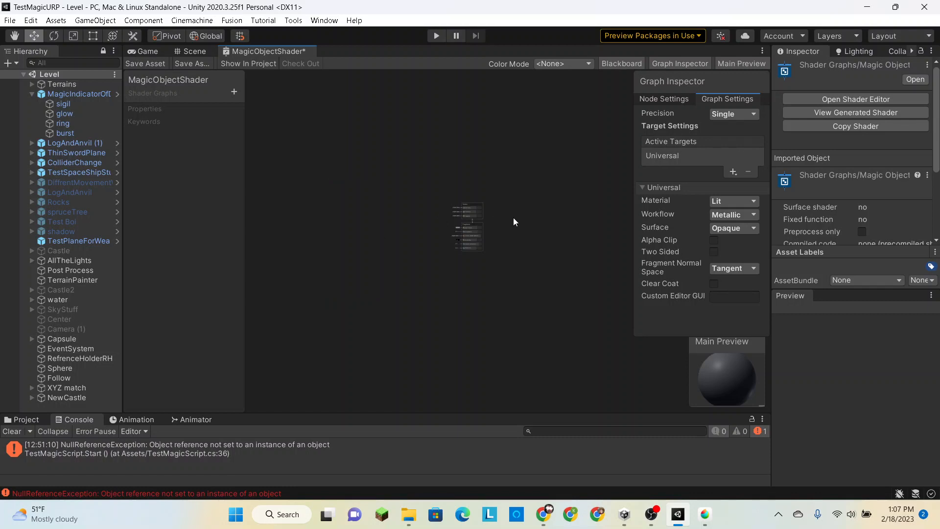
scroll(399, 221, "up", 3)
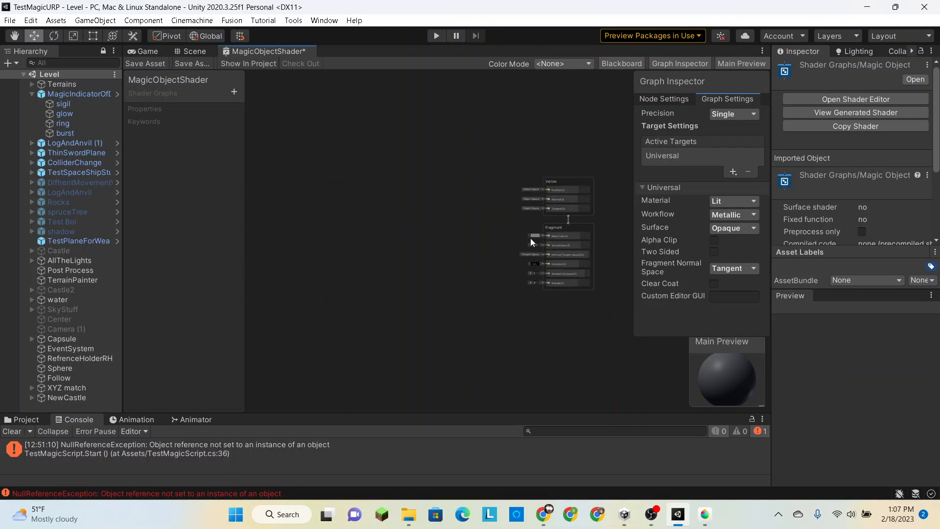
scroll(530, 239, "up", 3)
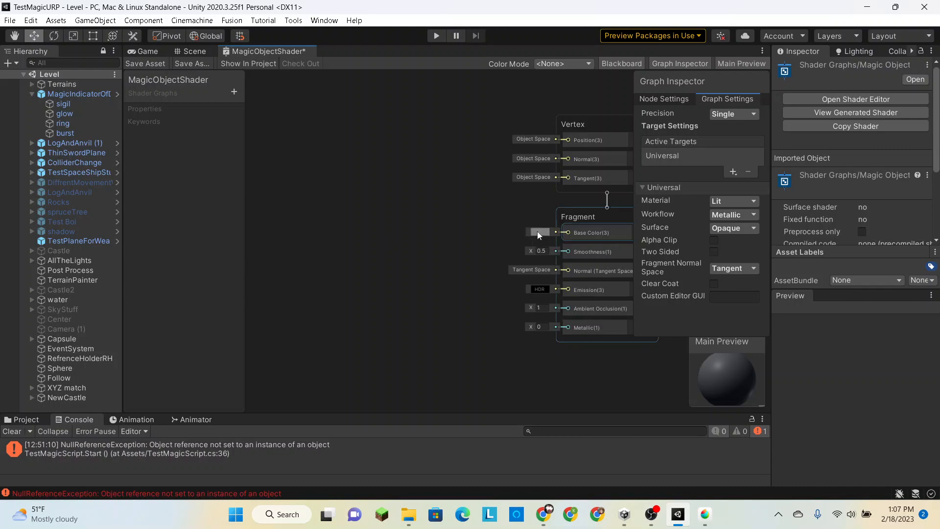
- Switch to Chrome and search Google in a new tab for "elden ring royal knight's resolve ash of war"
left_click(543, 514)
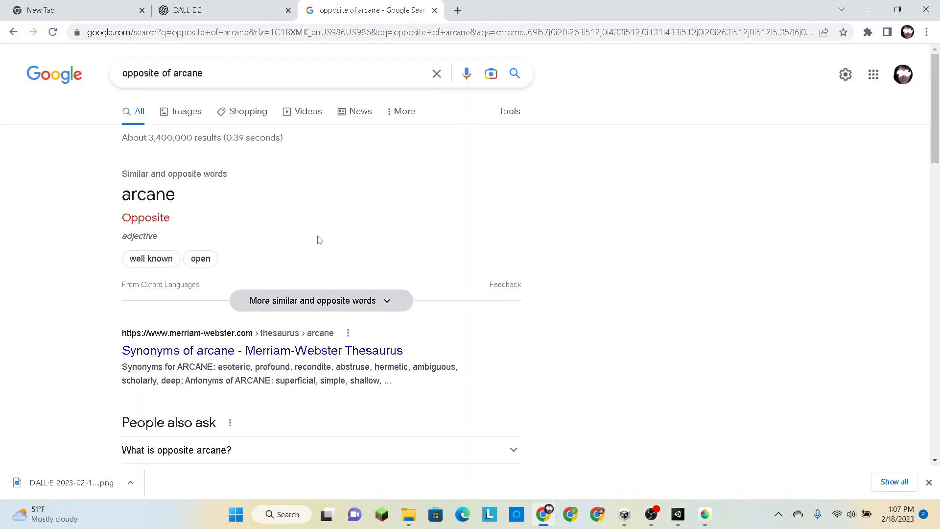
left_click(458, 10)
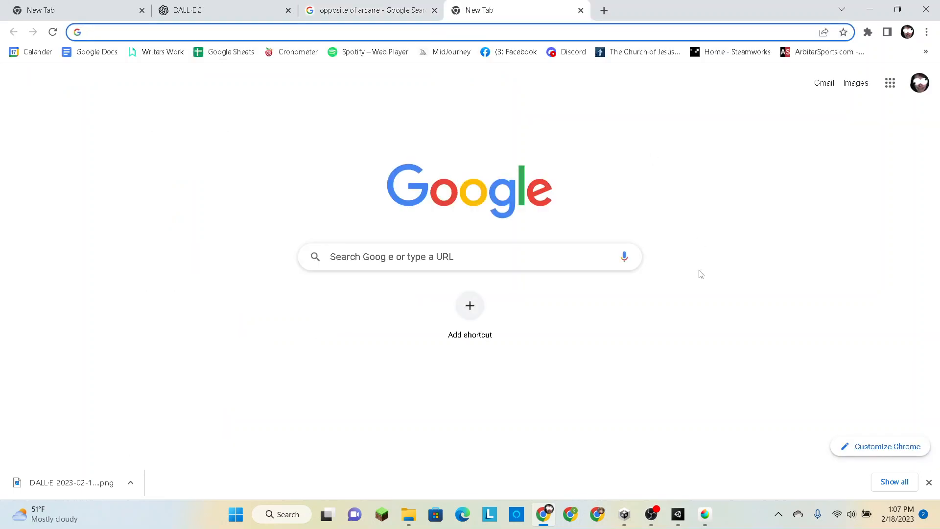
type("elde")
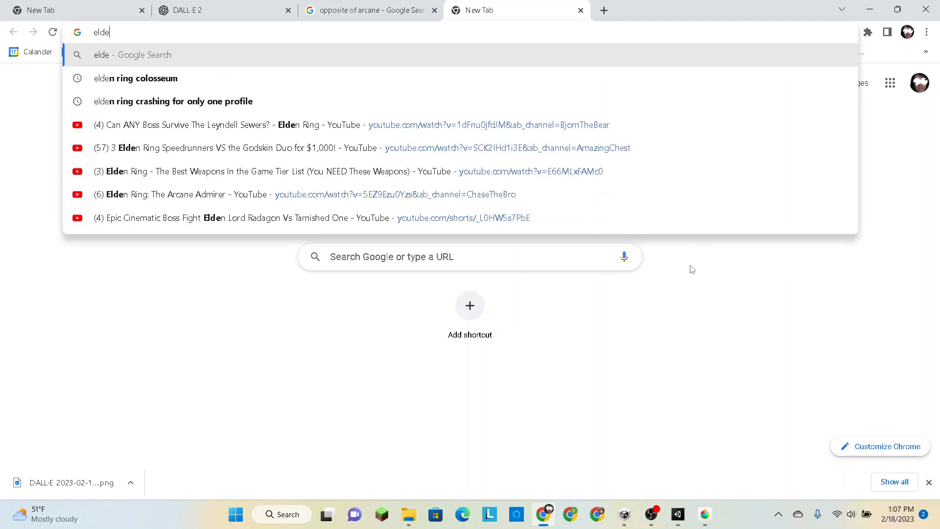
type("n ring ")
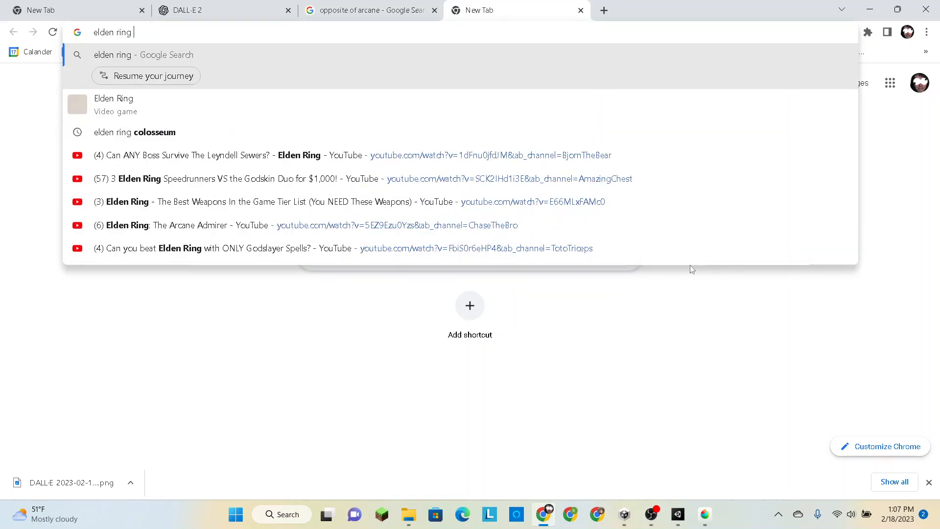
type("ro")
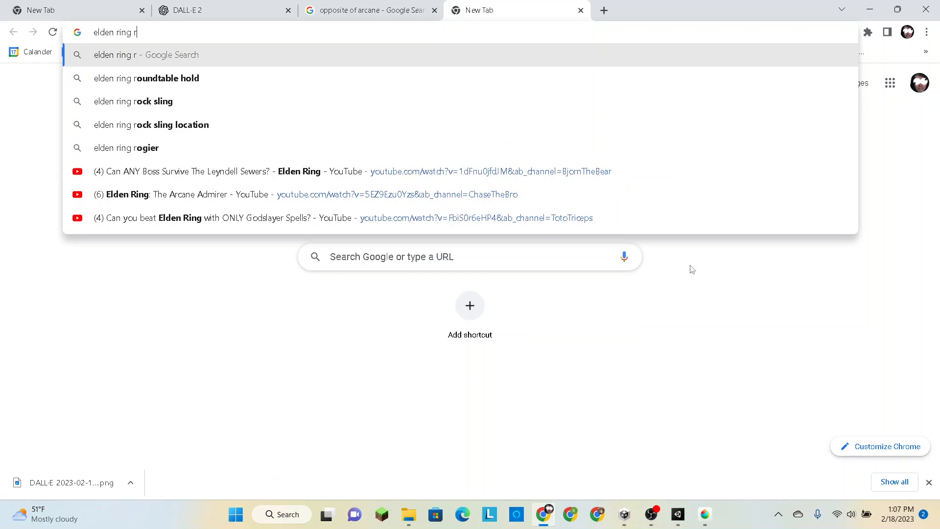
key("BackSpace")
type("oyak")
key("BackSpace")
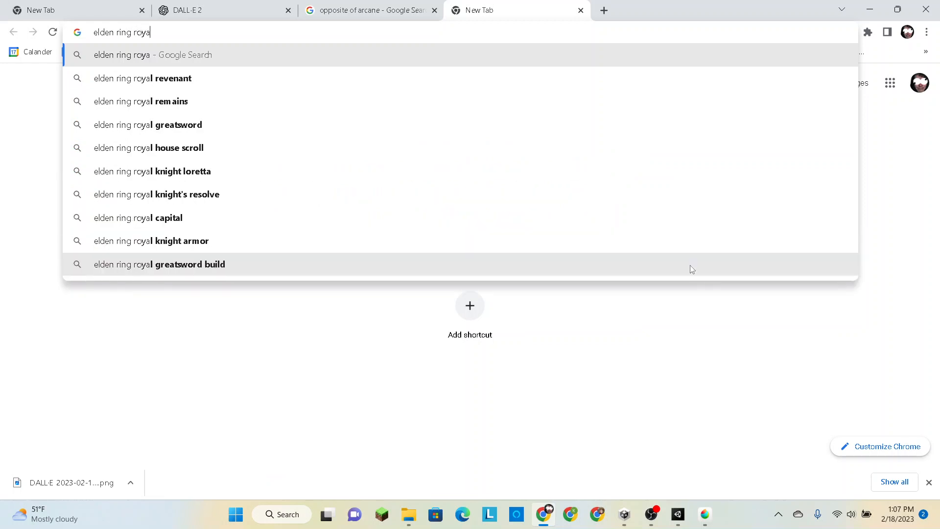
type("l knights re")
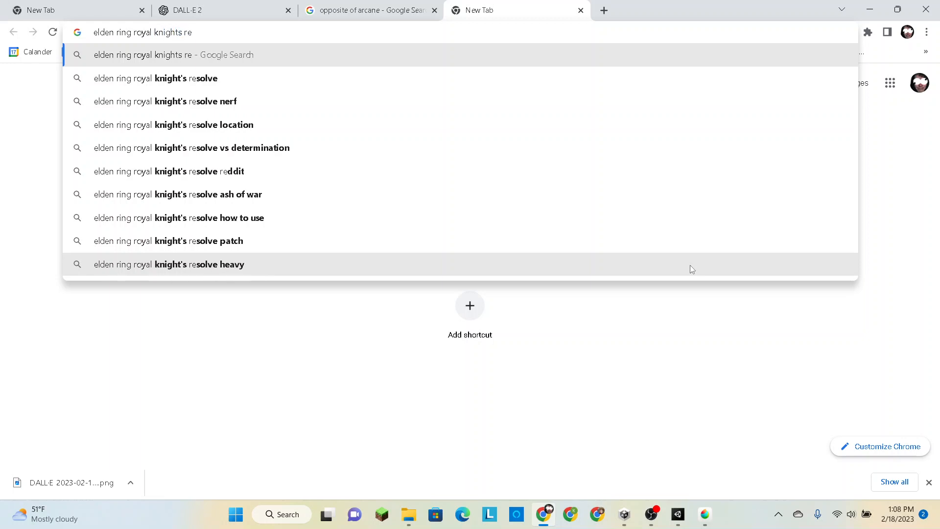
key("Down")
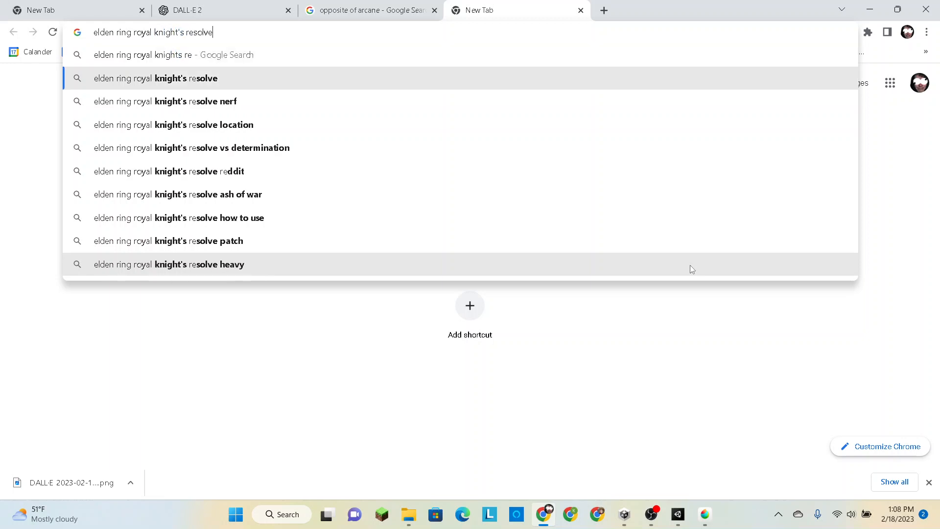
type("ash")
key("Return")
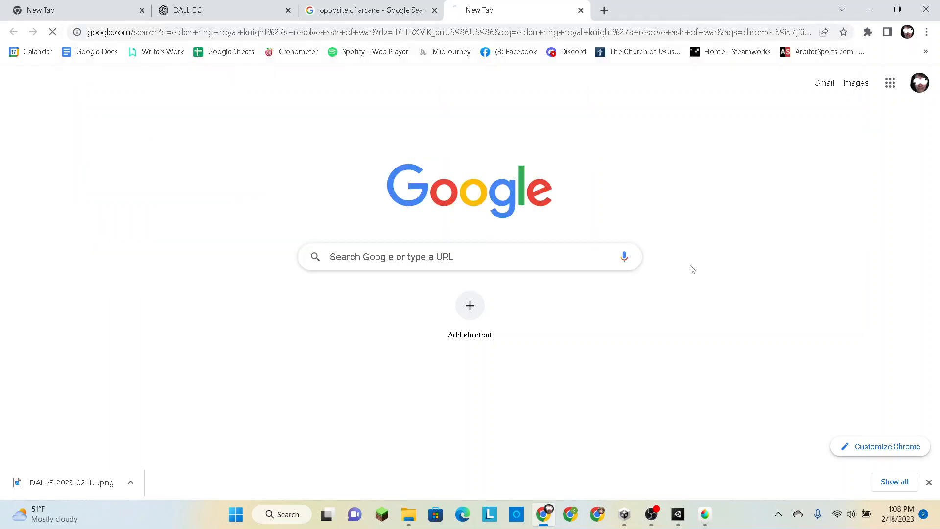
- Browse the image results for the ash of war, examine the Screen Rant sword effect picture, and close the search tab
left_click(182, 116)
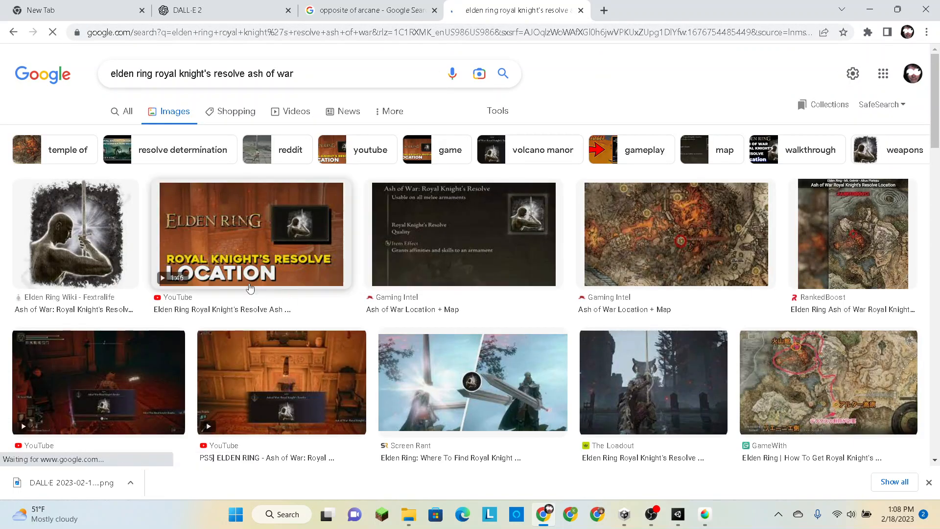
scroll(250, 288, "down", 2)
scroll(249, 288, "down", 3)
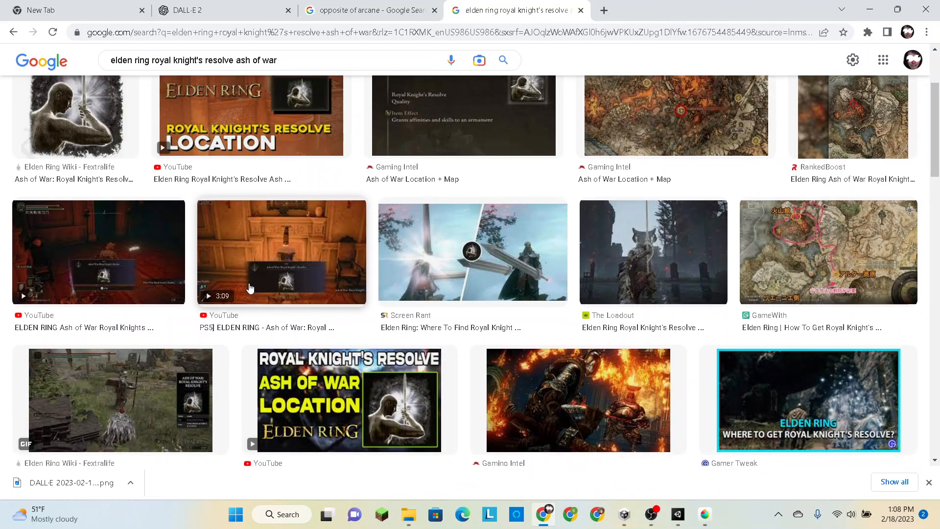
scroll(250, 288, "up", 1)
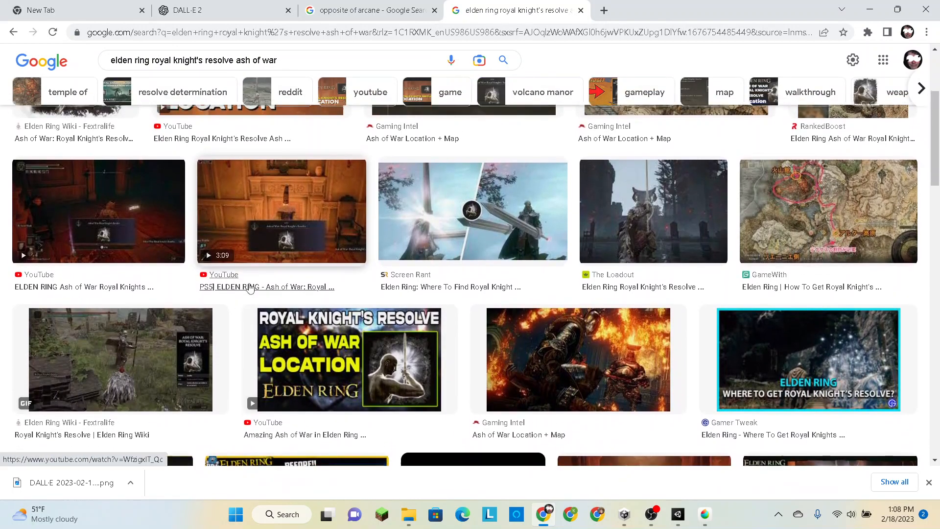
scroll(536, 234, "up", 5, "ctrl")
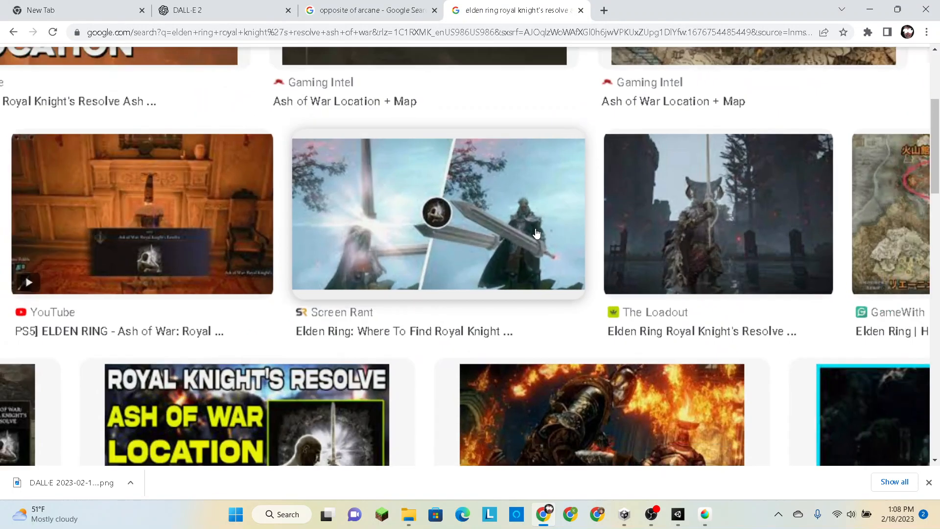
left_click(497, 237)
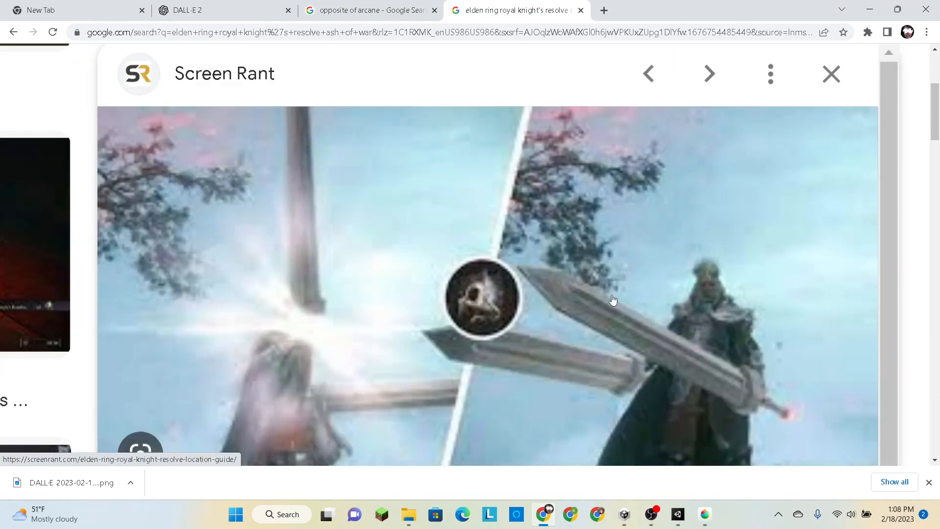
scroll(659, 329, "down", 2)
scroll(659, 329, "down", 1)
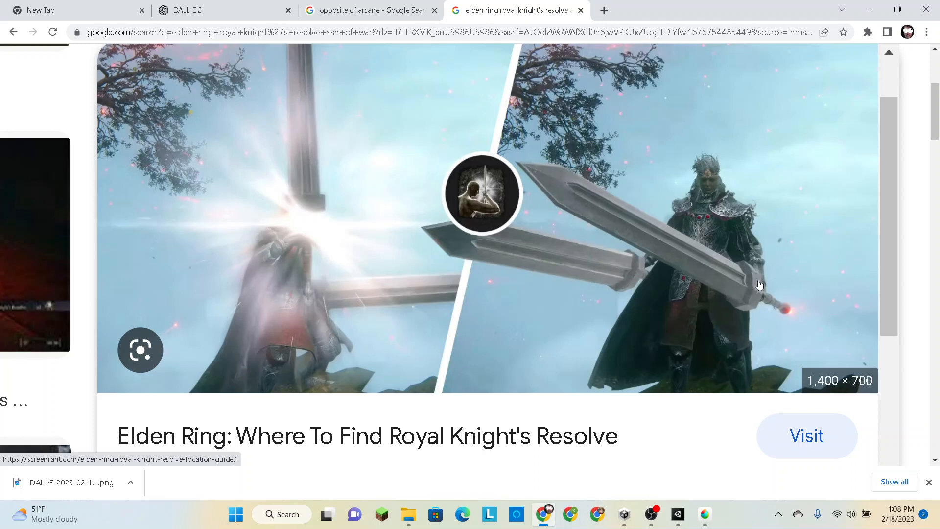
scroll(613, 222, "up", 1)
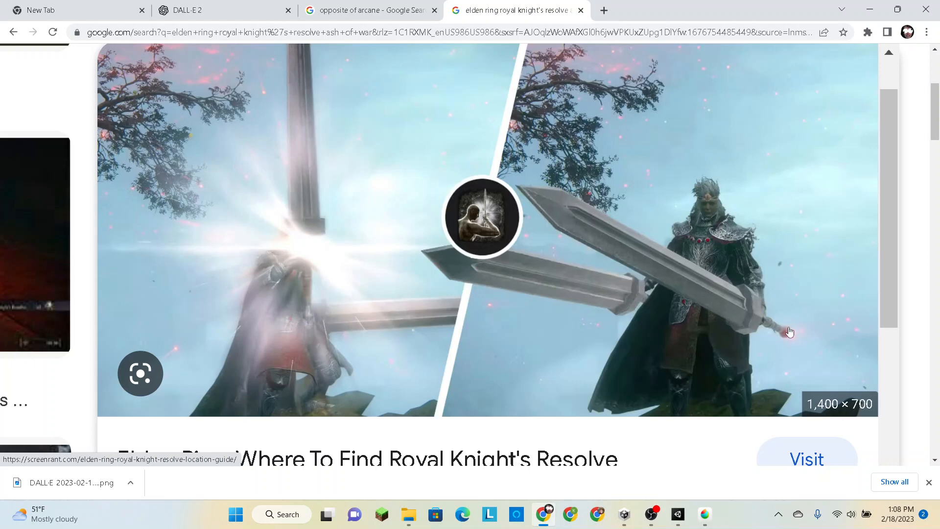
left_click(581, 10)
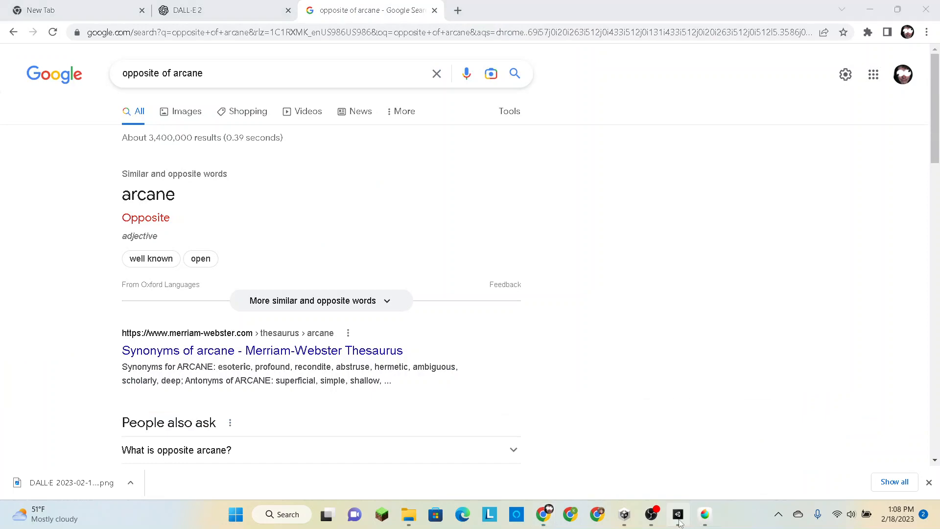
- Return to Unity and add a Color property named mainColor to the MagicObjectShader graph
left_click(678, 515)
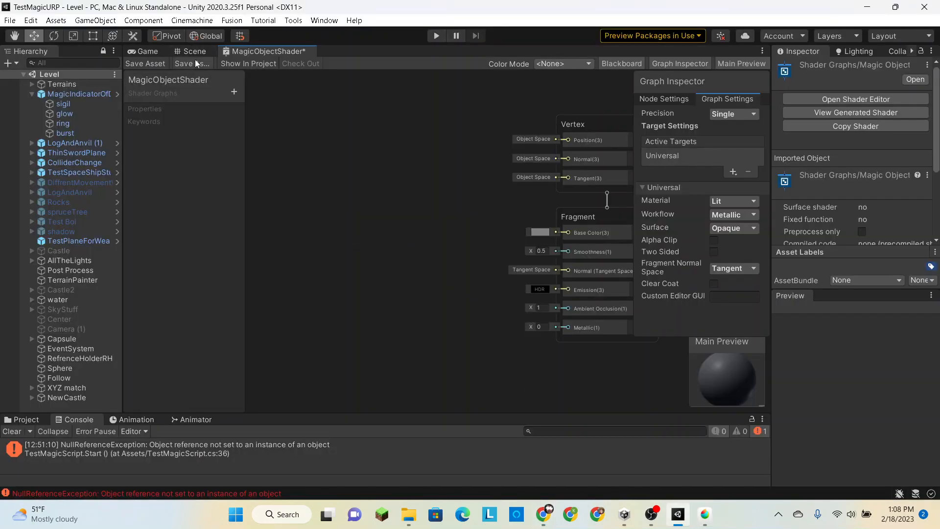
left_click(234, 93)
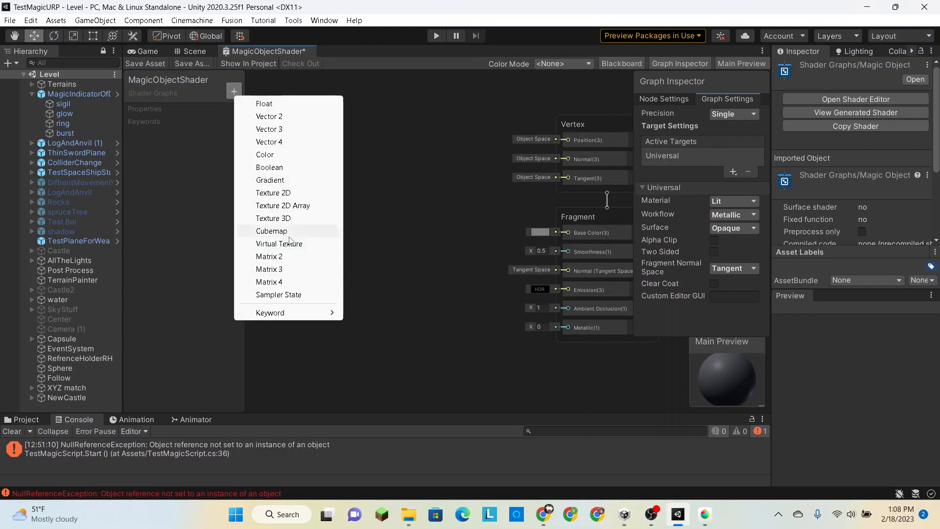
left_click(287, 155)
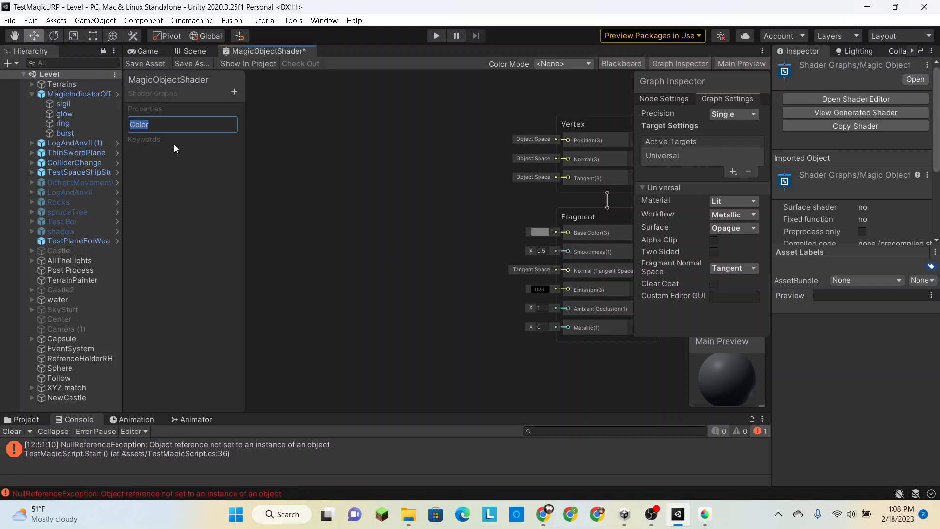
type("MainCOlo")
key("BackSpace")
key("BackSpace")
key("BackSpace")
key("BackSpace")
type("m")
left_click(166, 159)
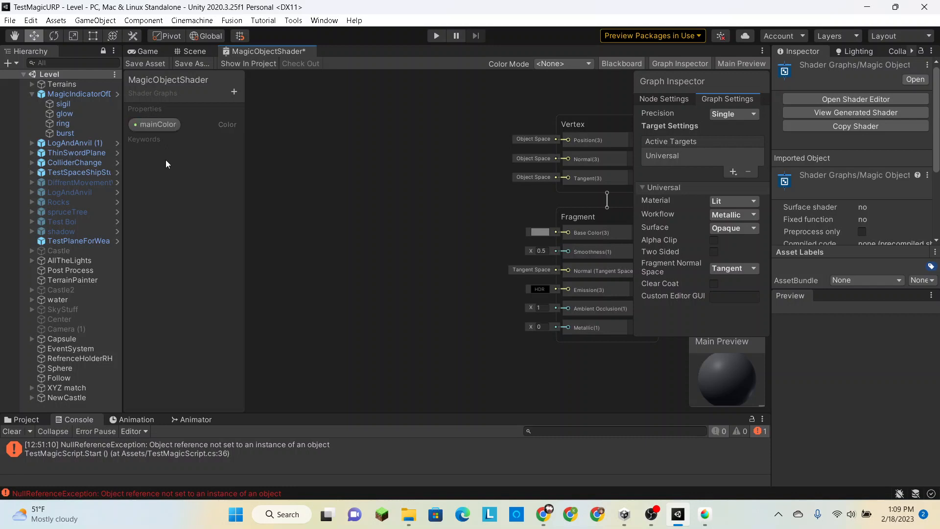
- Place a mainColor node in the graph, connect it to the Fragment Base Color input, and move it farther from the Fragment block
left_click(156, 125)
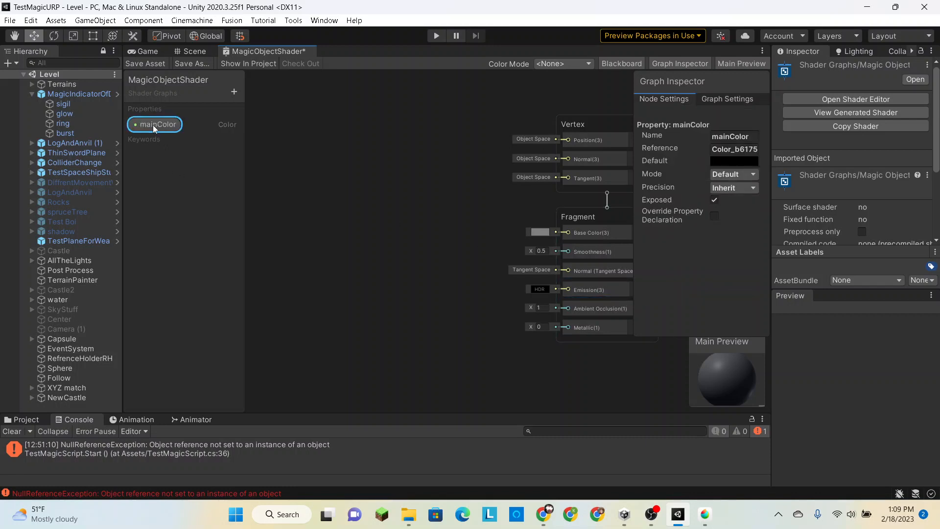
left_click_drag(415, 251, 567, 232)
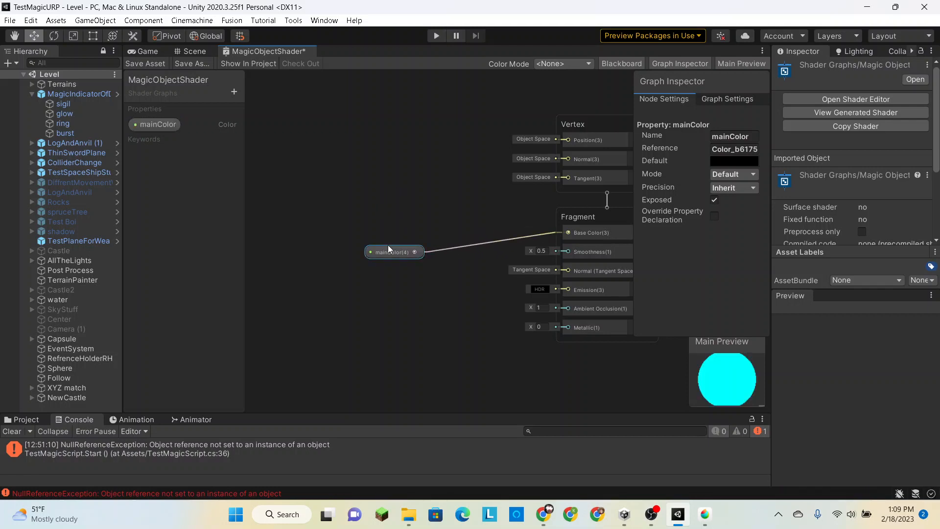
left_click_drag(388, 245, 300, 234)
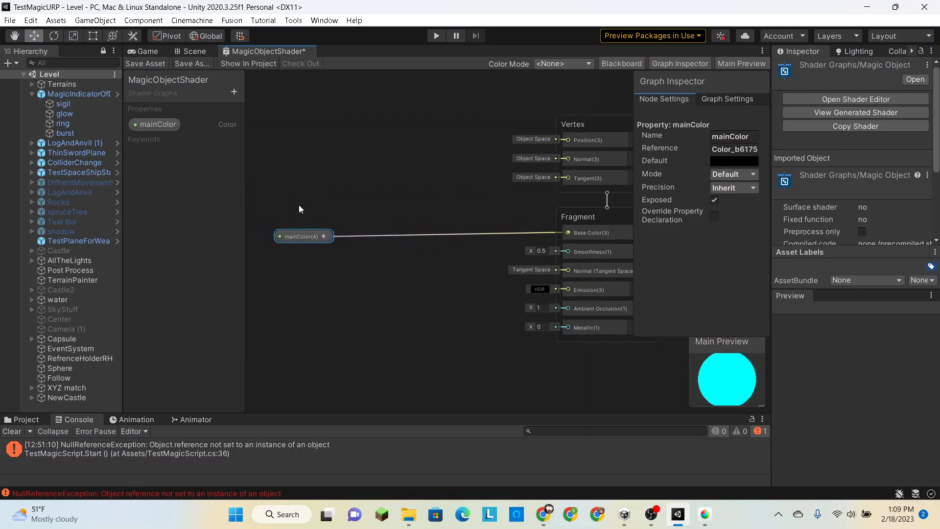
- Add a Fresnel Effect node above the mainColor node and set its Power input to 1.5
key("space")
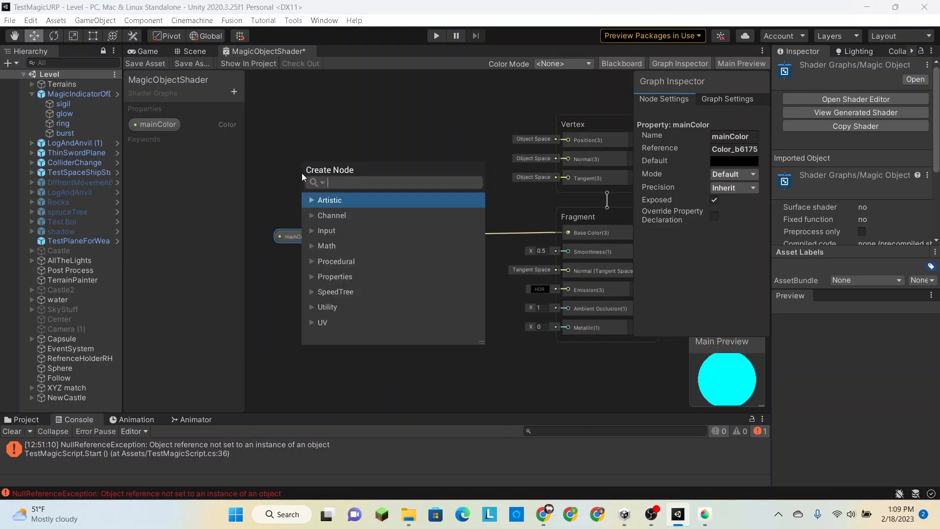
type("fre")
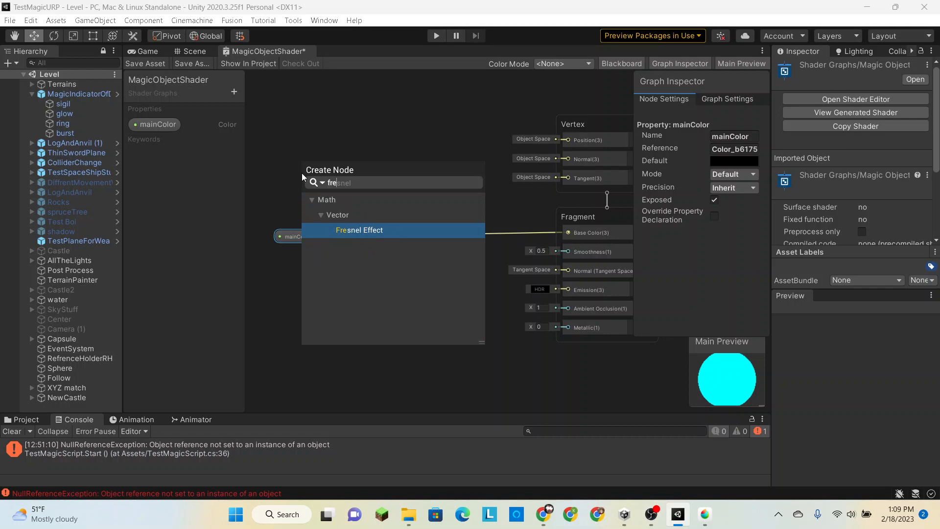
double_click(351, 230)
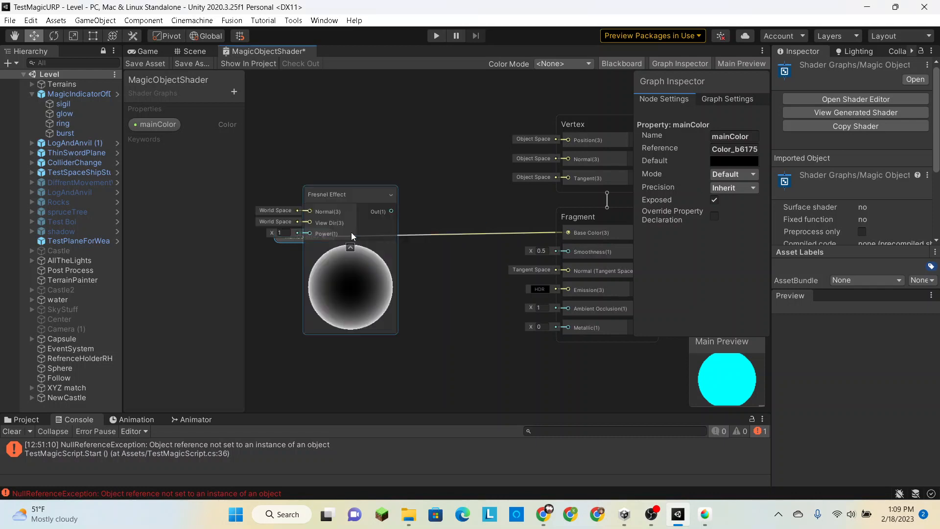
left_click_drag(343, 193, 378, 151)
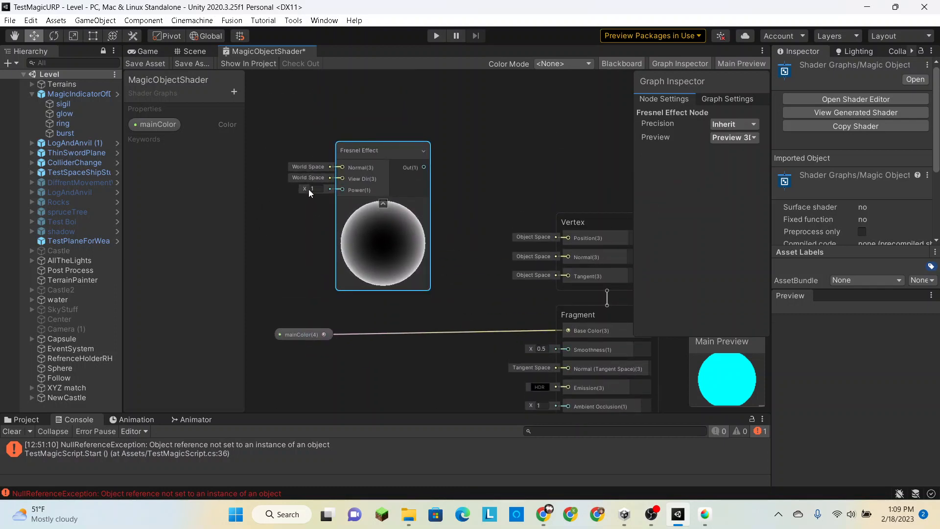
mouse_move(301, 186)
left_mouse_down()
mouse_move(292, 189)
mouse_move(314, 185)
left_mouse_up()
- Add a Float property named Power and connect its node to the Fresnel Effect's Power input
left_click(234, 91)
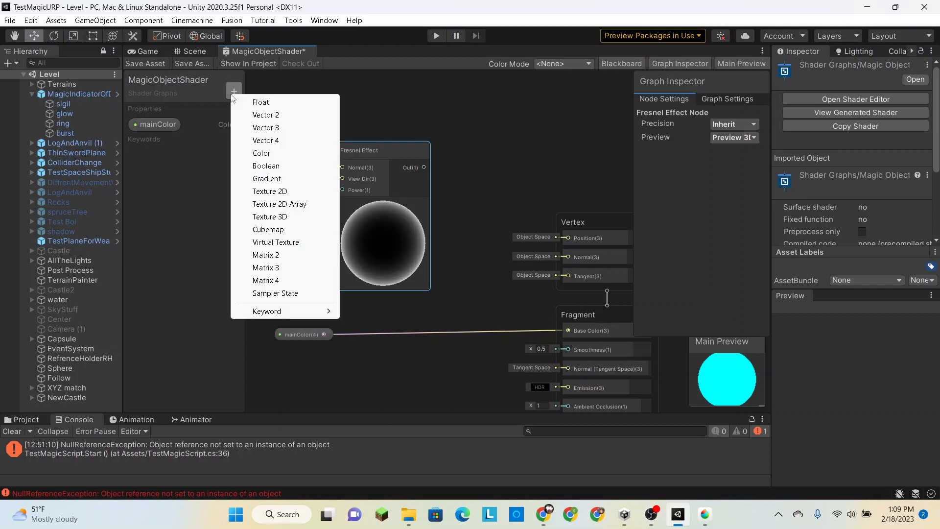
left_click(267, 100)
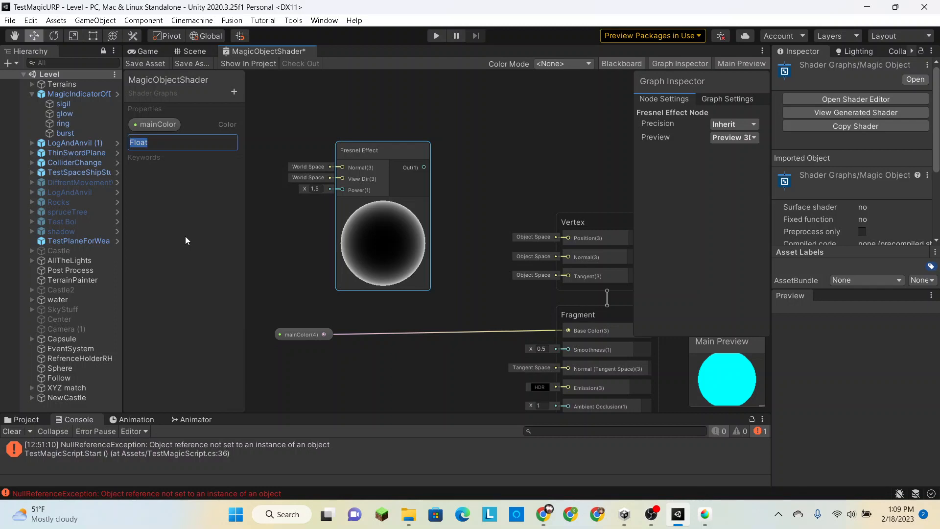
type("Power")
key("Return")
left_click_drag(146, 142, 335, 193)
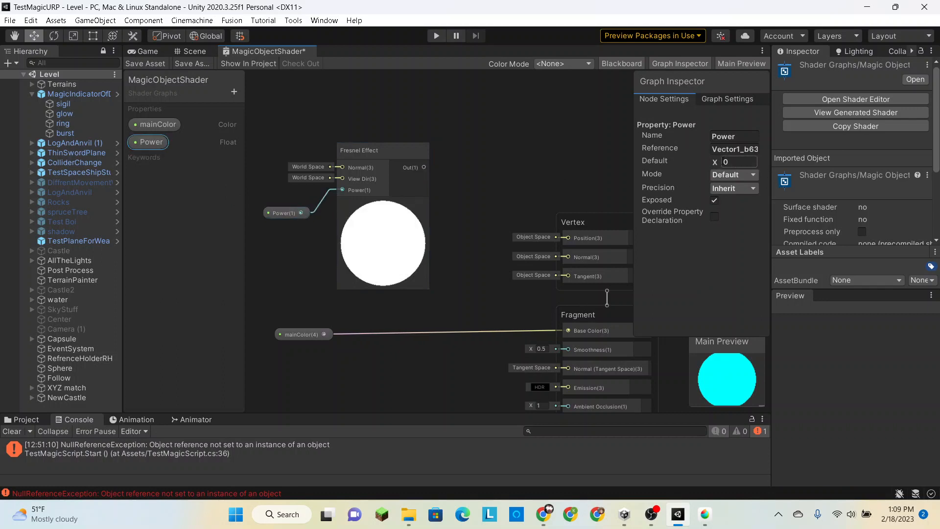
- Set the default value of the Power property to 1
left_click_drag(716, 162, 740, 173)
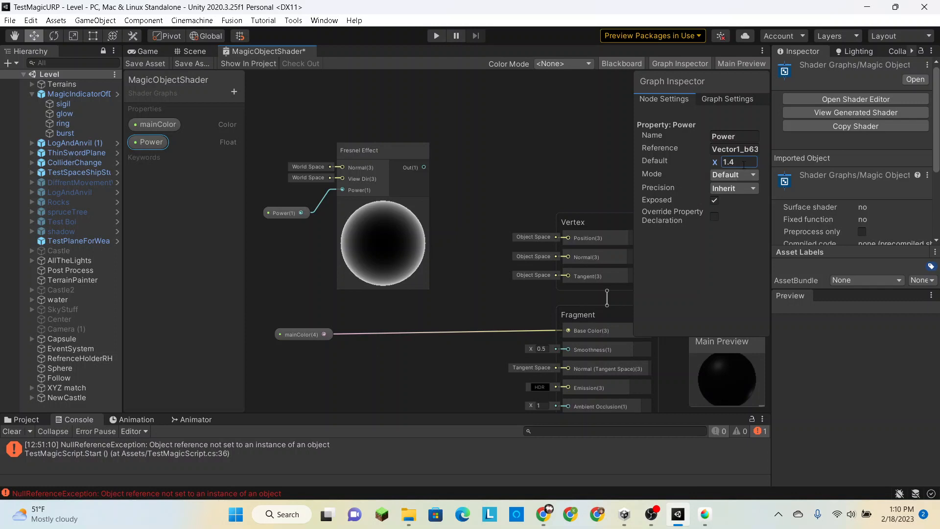
double_click(744, 165)
type("1")
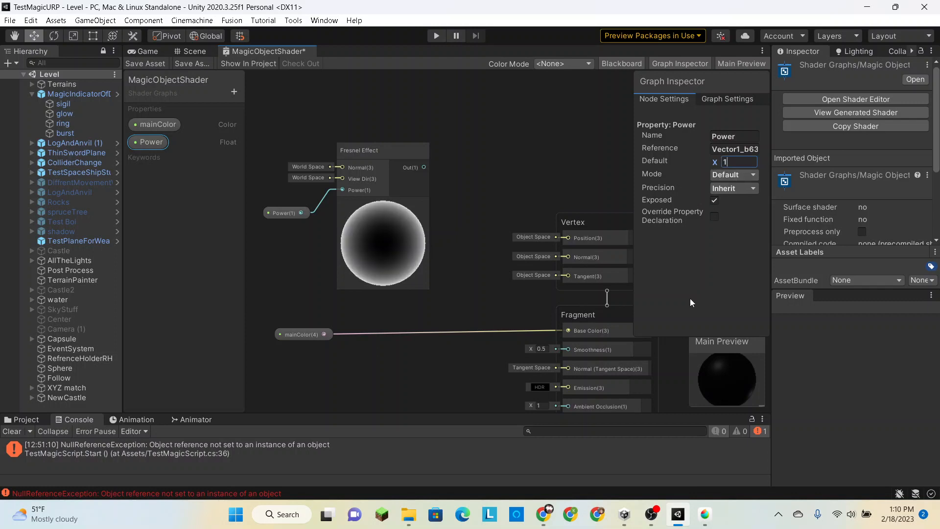
- Delete the connection between mainColor and Base Color, and line the Power node up with the Fresnel Effect's Power input
left_click(436, 331)
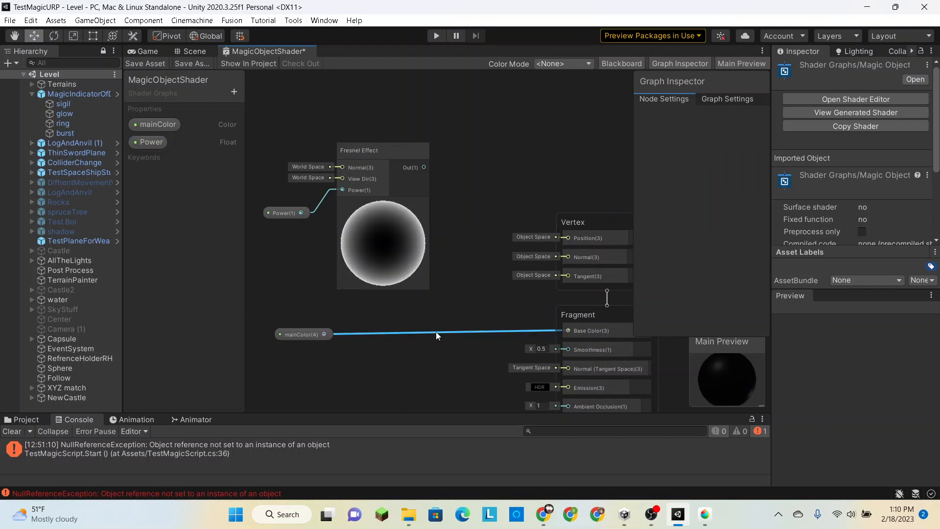
key("Delete")
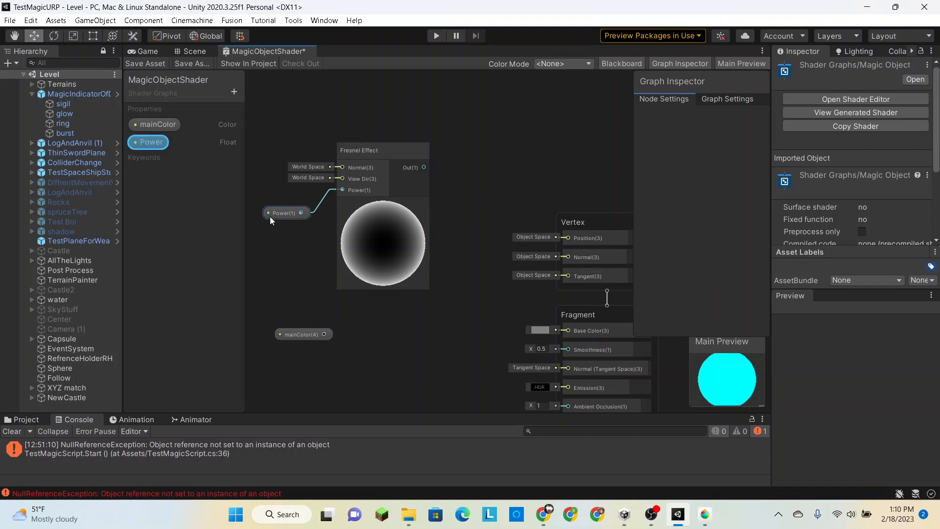
left_click_drag(269, 216, 262, 197)
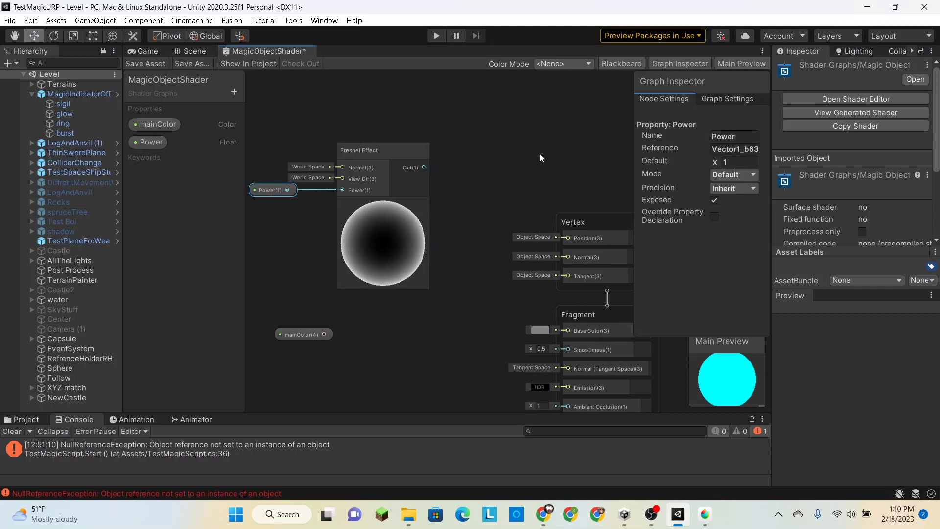
- Move the Power and Fresnel Effect nodes together farther from the Vertex and Fragment blocks to make room between them
scroll(539, 153, "down", 5)
scroll(545, 233, "up", 6)
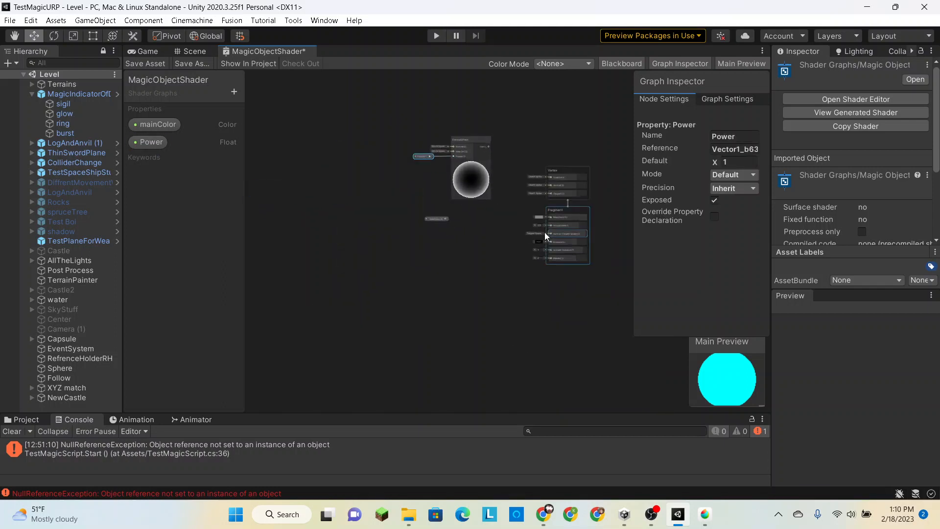
scroll(545, 232, "down", 6)
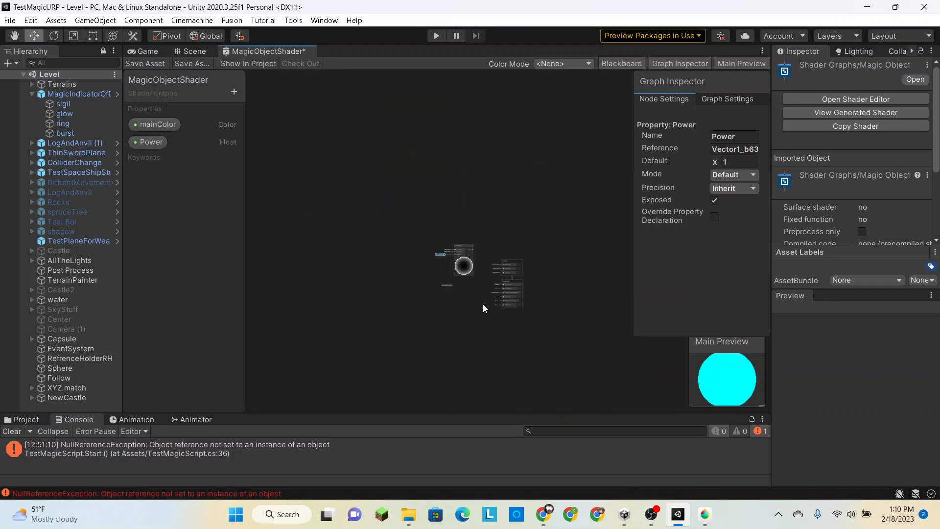
scroll(480, 286, "up", 6)
scroll(480, 286, "down", 3)
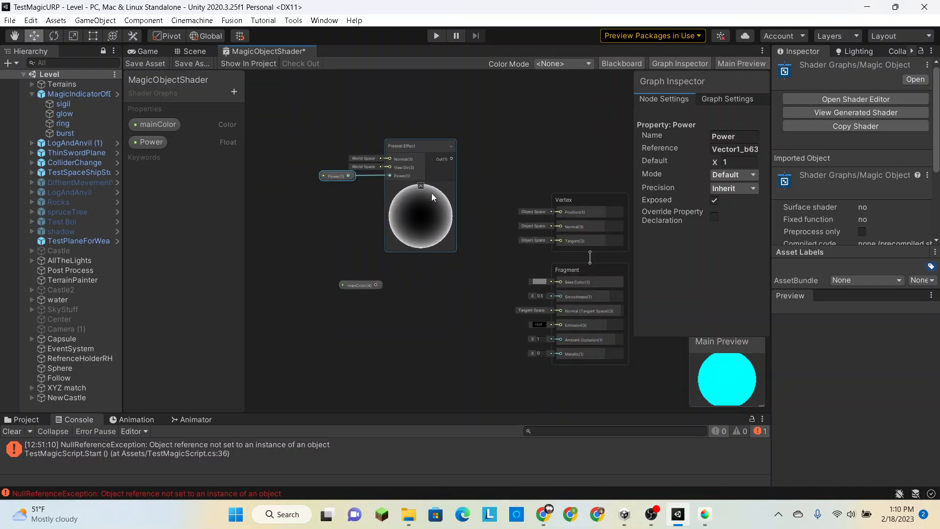
left_click(405, 140)
left_click_drag(336, 140, 416, 187)
- Add a Multiply node with the Fresnel Effect output as input A and mainColor as input B
left_click_drag(416, 144, 433, 224)
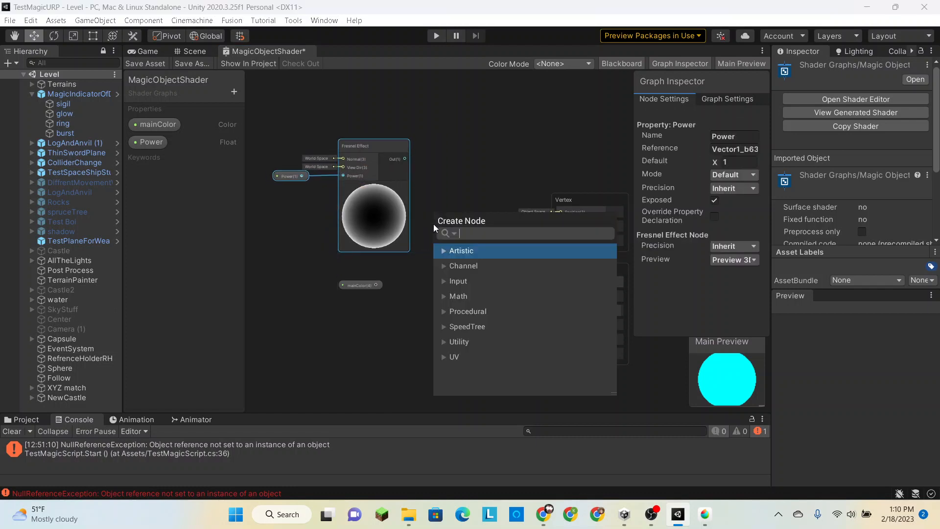
type("mult")
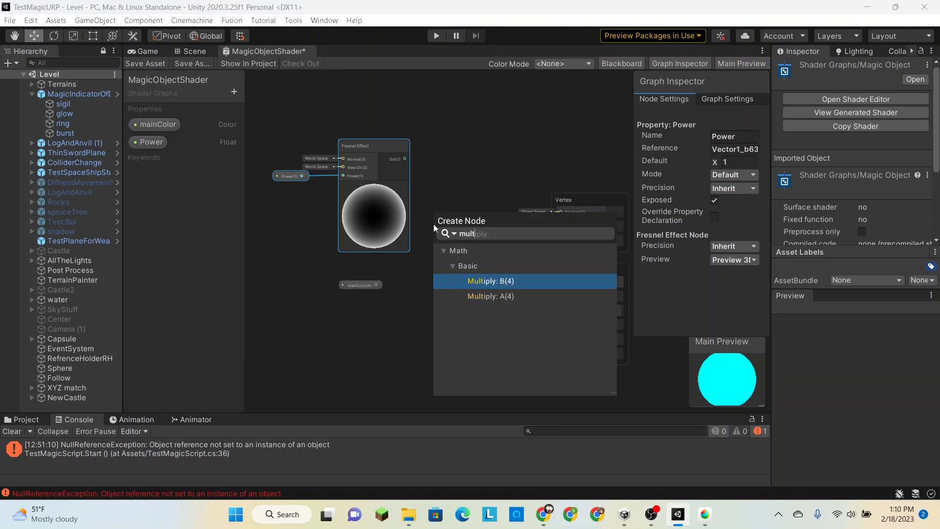
left_click(486, 295)
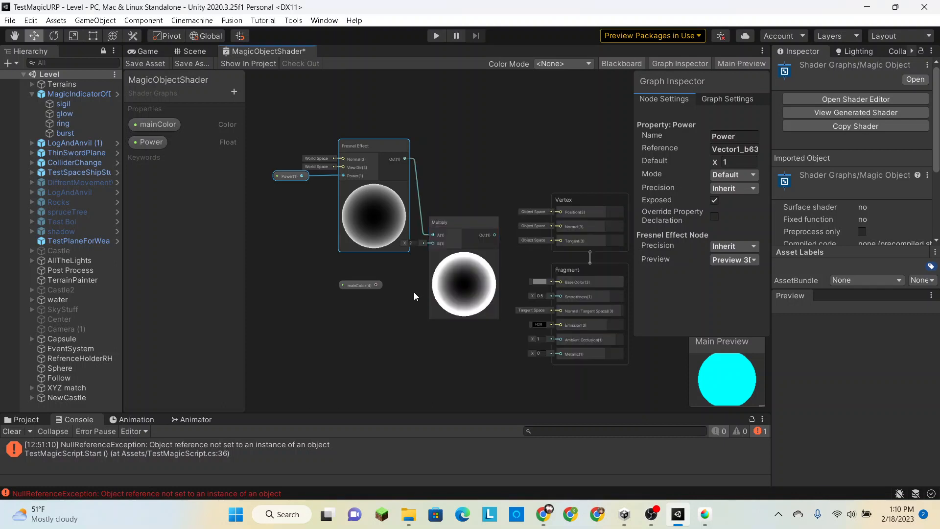
left_click_drag(376, 286, 431, 245)
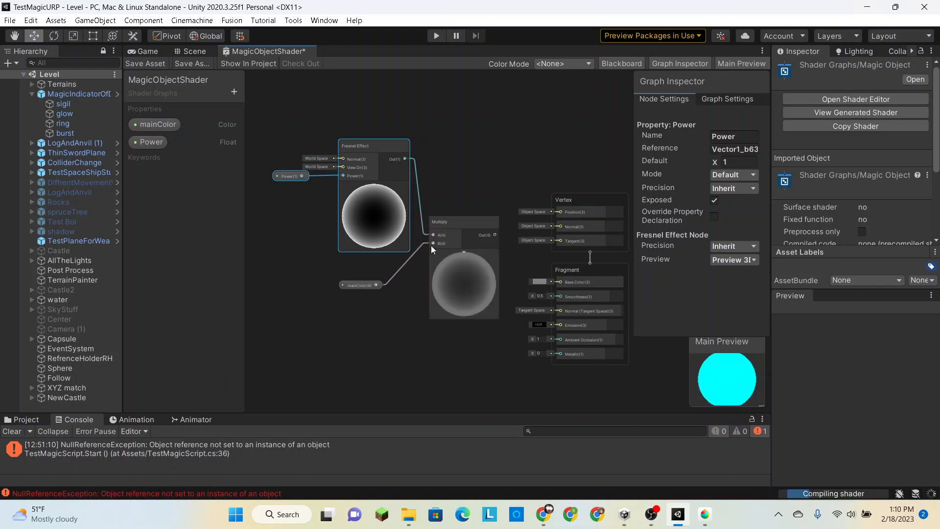
- Set the default colour of the mainColor property to near-white FDFDFD
left_click(355, 287)
left_click(735, 161)
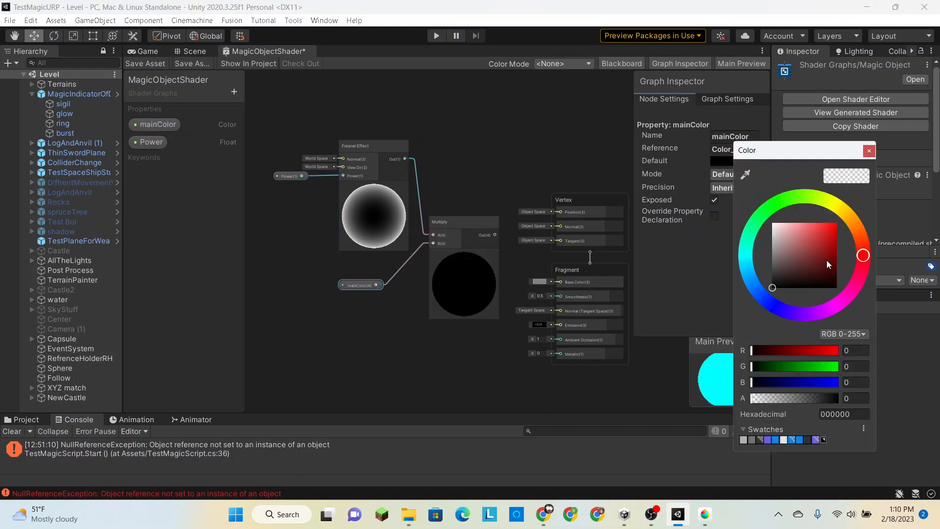
left_click_drag(827, 260, 749, 225)
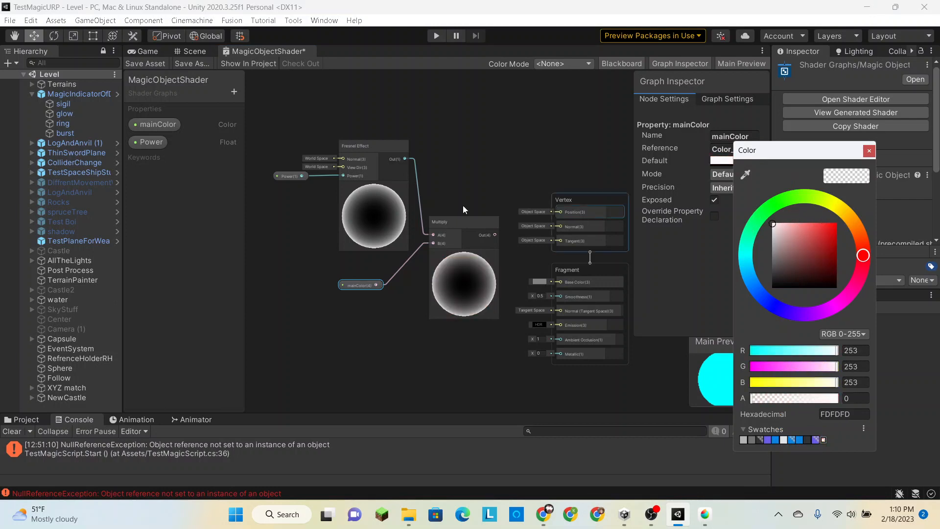
- Move the Power, Fresnel Effect, mainColor and Multiply nodes together farther away from the Vertex and Fragment blocks
left_click(287, 137)
left_click_drag(287, 137, 481, 352)
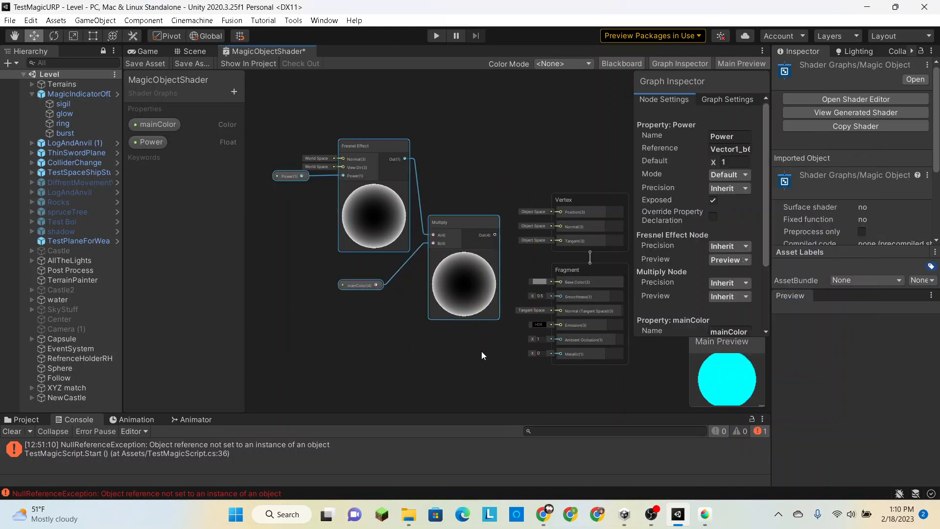
left_click_drag(470, 223, 377, 191)
scroll(618, 211, "down", 10)
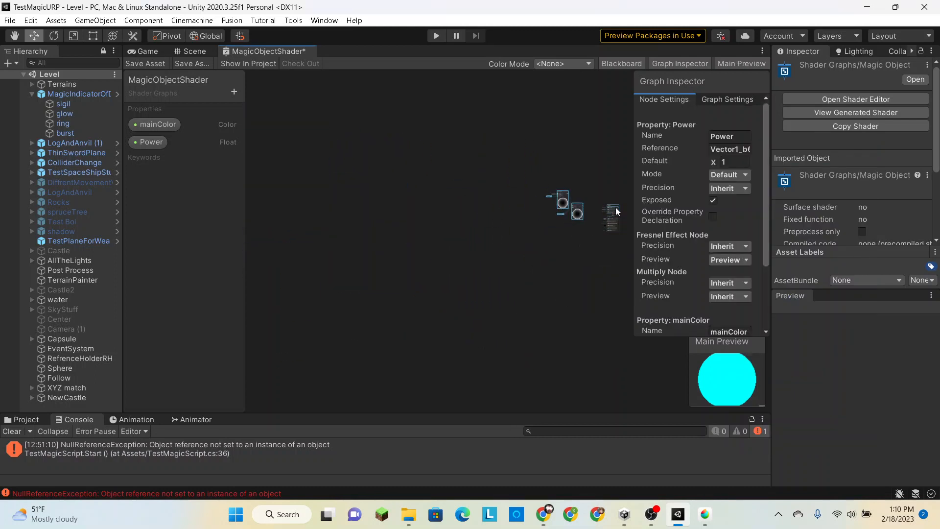
scroll(615, 207, "up", 10)
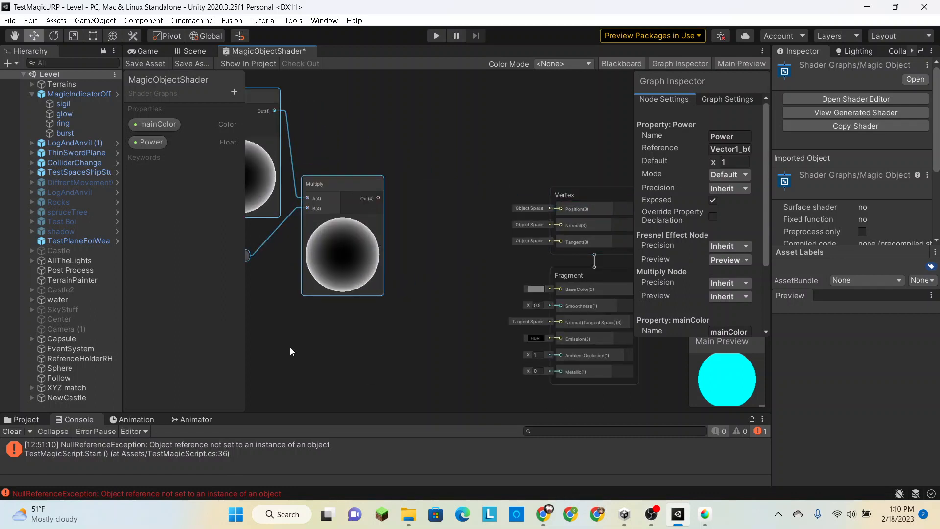
- Add a Sample Texture 2D node and place it directly below the Multiply node
key("space")
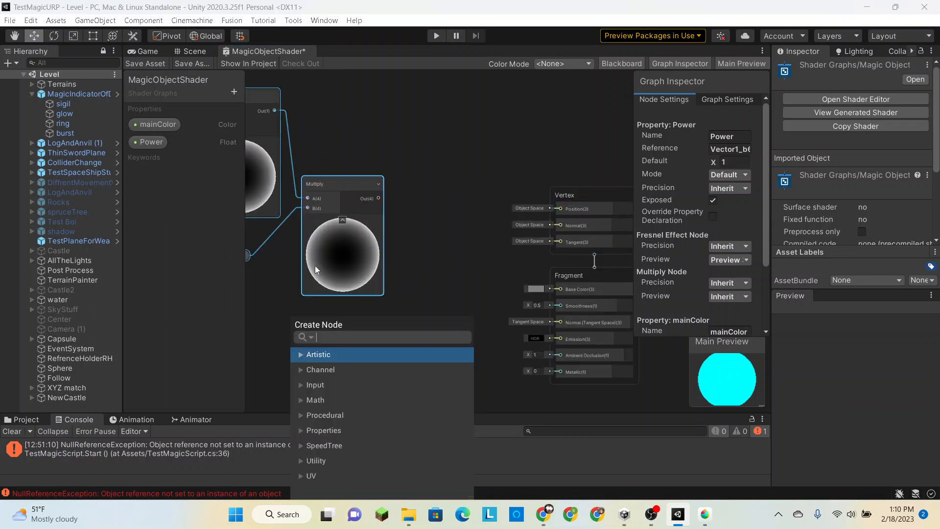
left_click(441, 251)
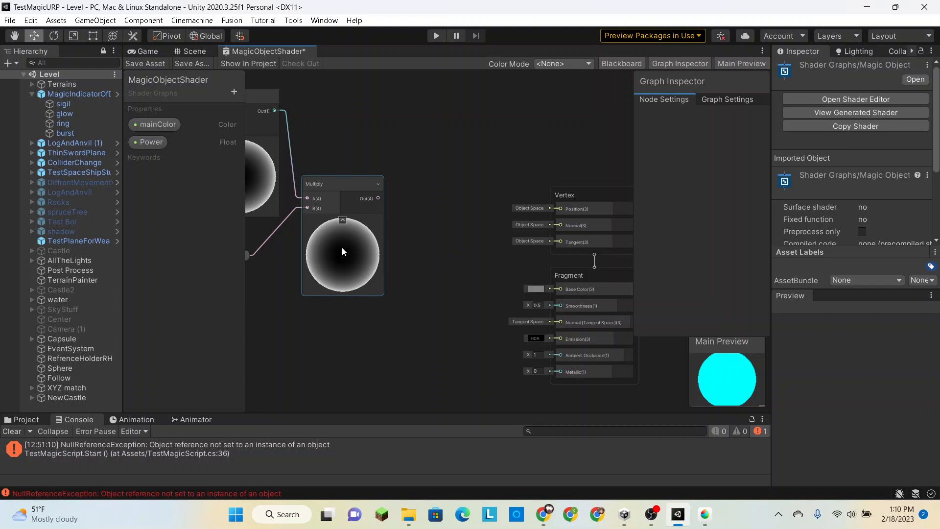
key("space")
type("t")
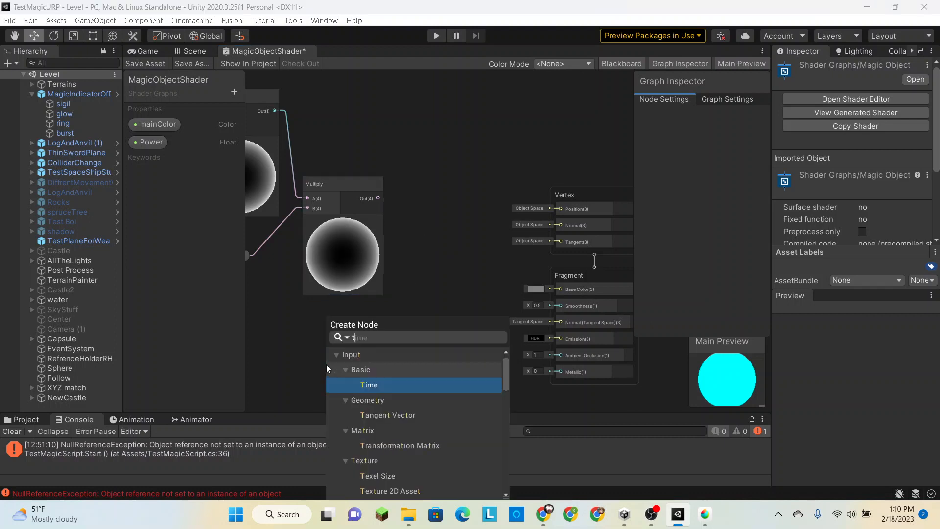
type("exture")
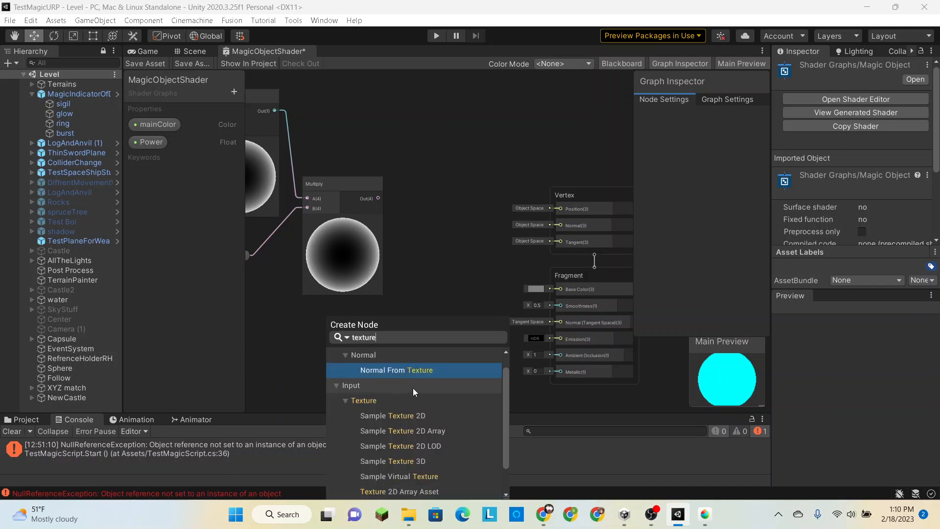
double_click(411, 415)
left_click_drag(376, 384, 352, 274)
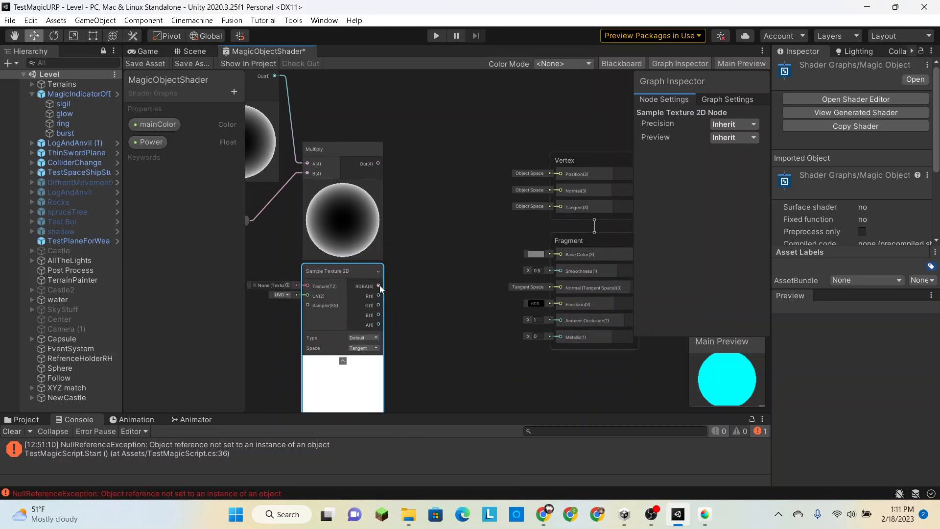
left_click(233, 93)
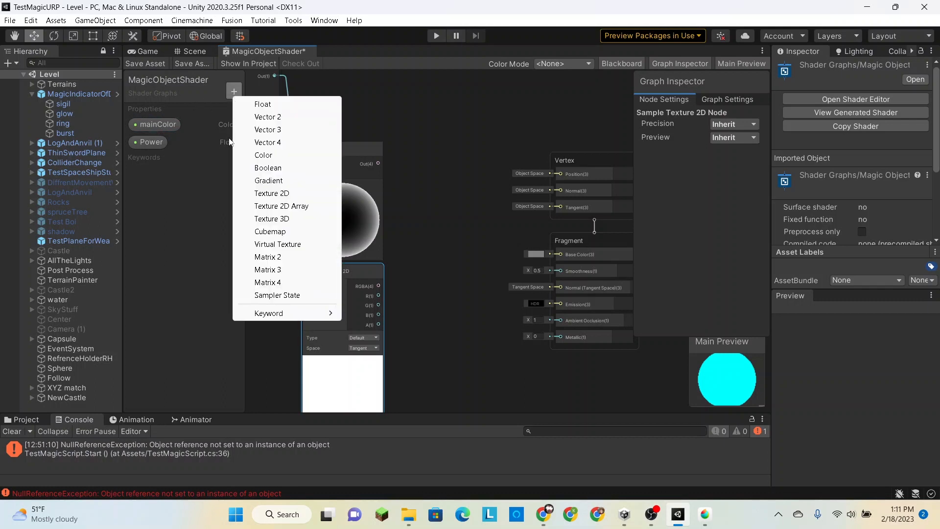
left_click(269, 167)
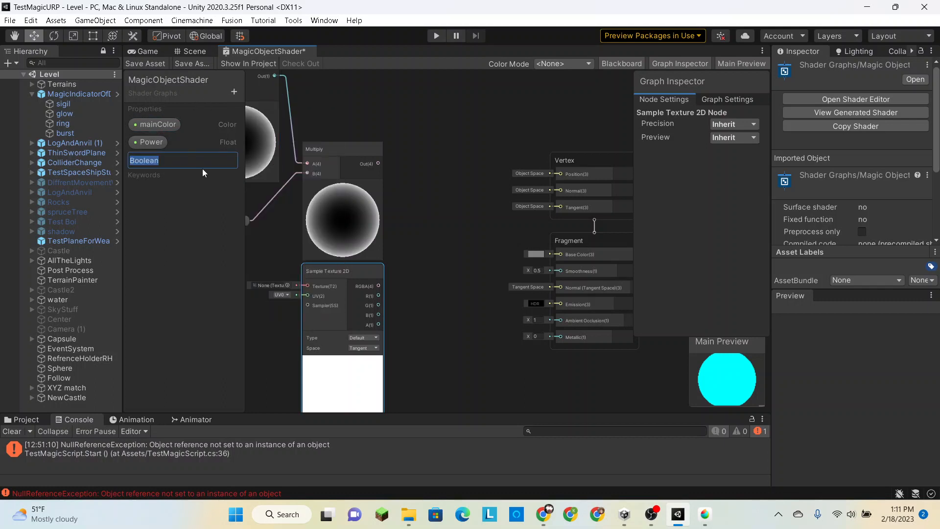
key("Return")
left_click(145, 160)
key("Delete")
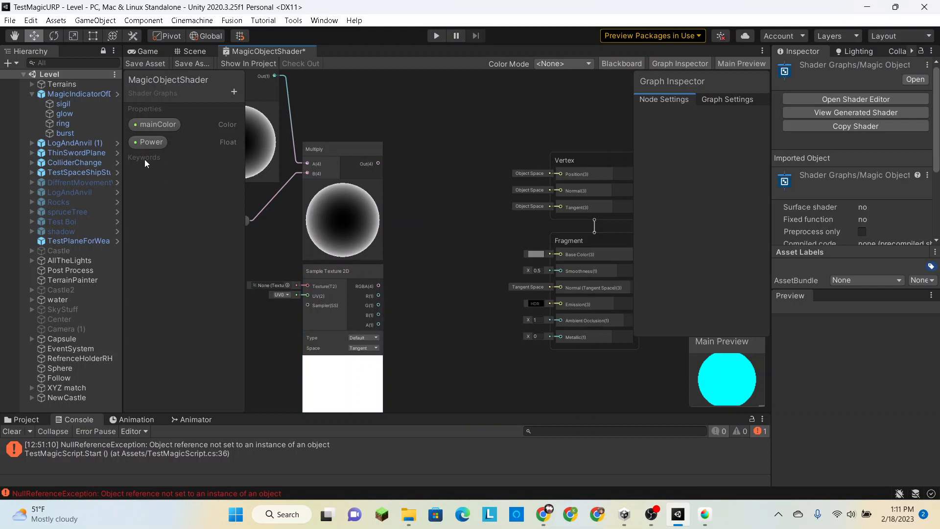
- Add a Color property named fresnelColor to the shader graph
left_click(233, 91)
left_click(263, 152)
type("FresnelColor")
left_click(132, 161)
key("BackSpace")
type("f")
- Rename the Power property to power in lowercase
left_click(153, 142)
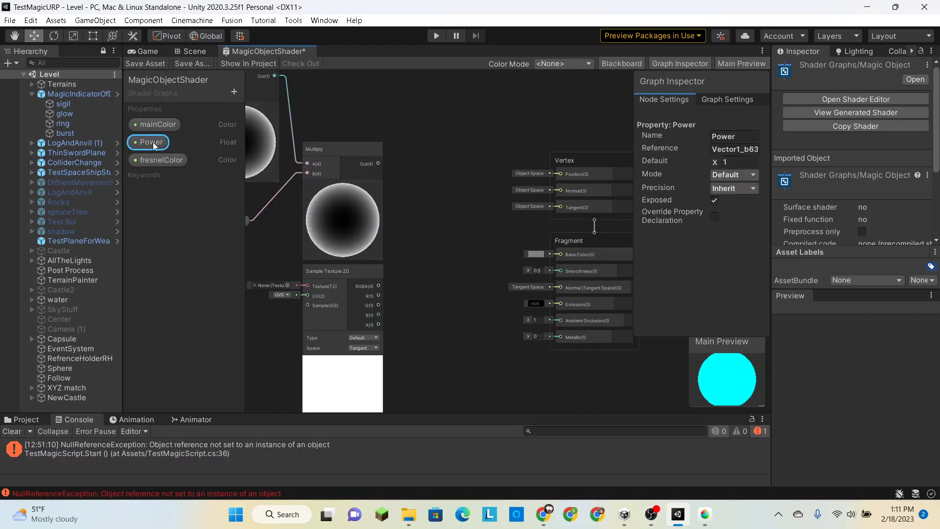
double_click(153, 142)
key("Home")
key("Delete")
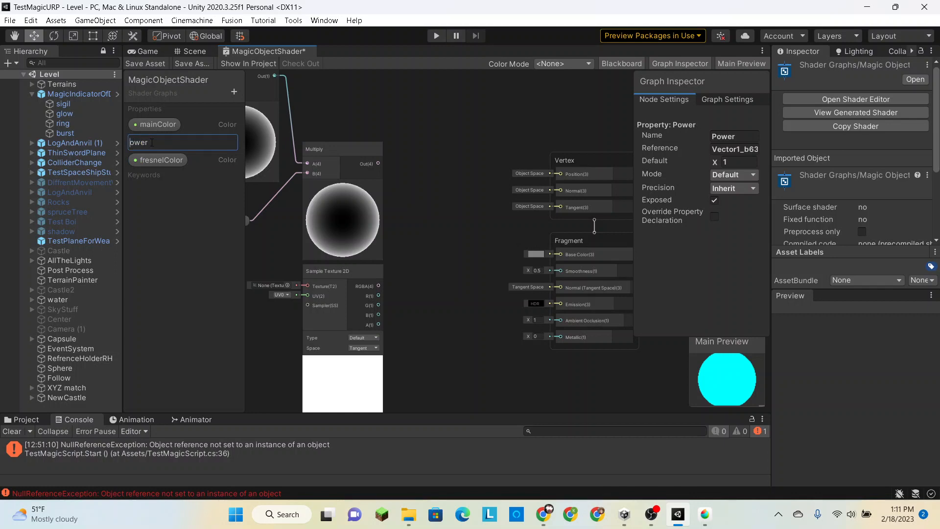
type("0")
key("BackSpace")
type("p")
key("Return")
- Delete the mainColor node that feeds input B of the Fresnel Multiply node
scroll(465, 222, "down", 3)
scroll(463, 226, "up", 1)
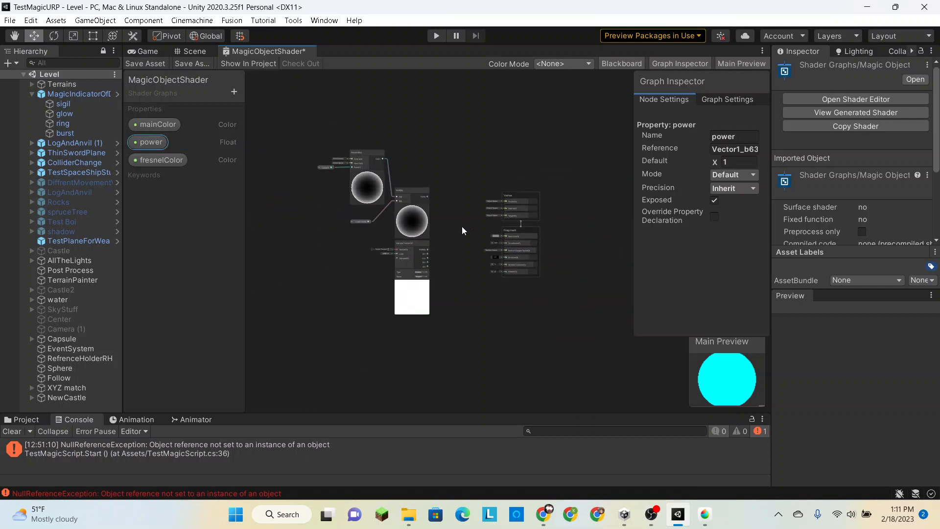
scroll(336, 254, "up", 6)
left_click(437, 109)
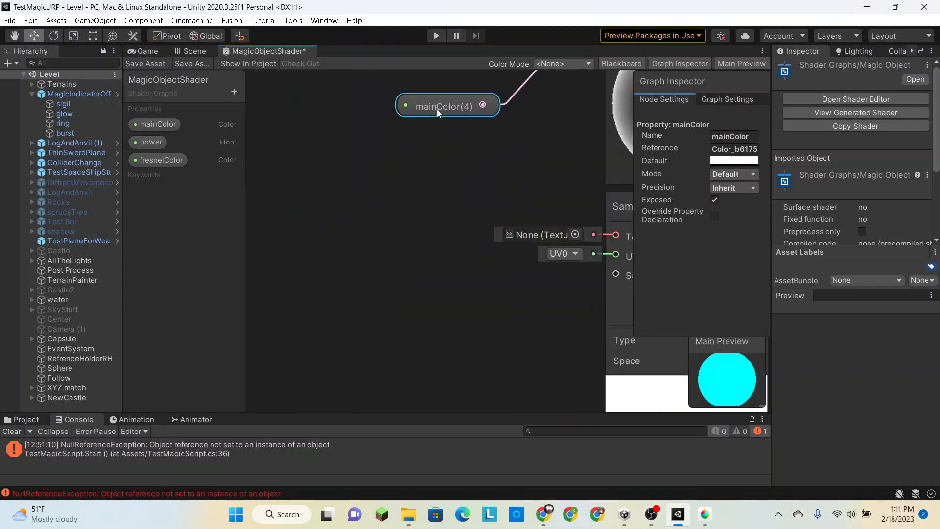
key("Delete")
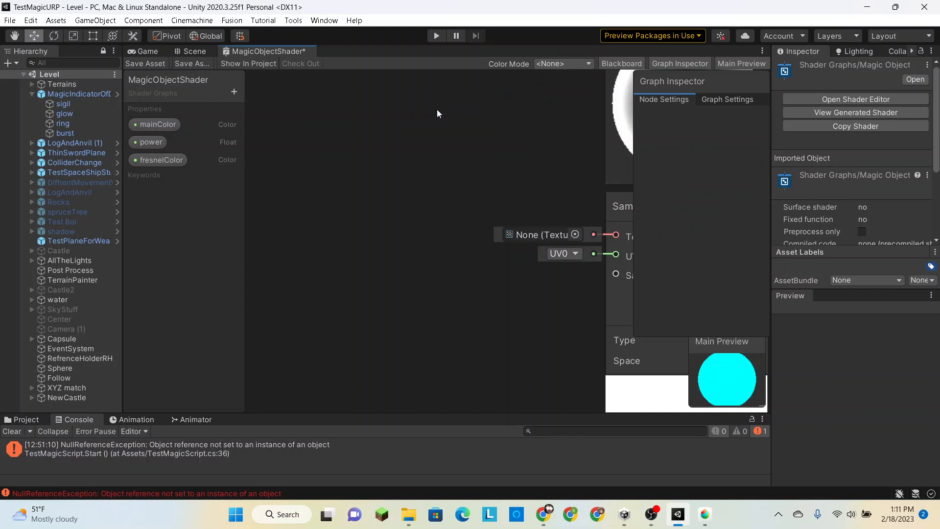
- Connect a fresnelColor node to input B of the Fresnel Multiply node and set its default colour to red FF0000
scroll(406, 181, "down", 4)
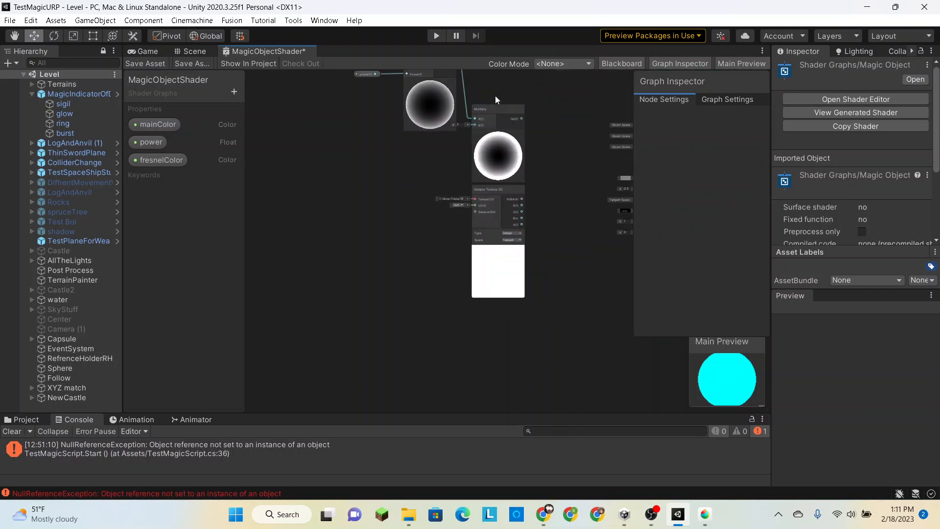
scroll(495, 95, "up", 5)
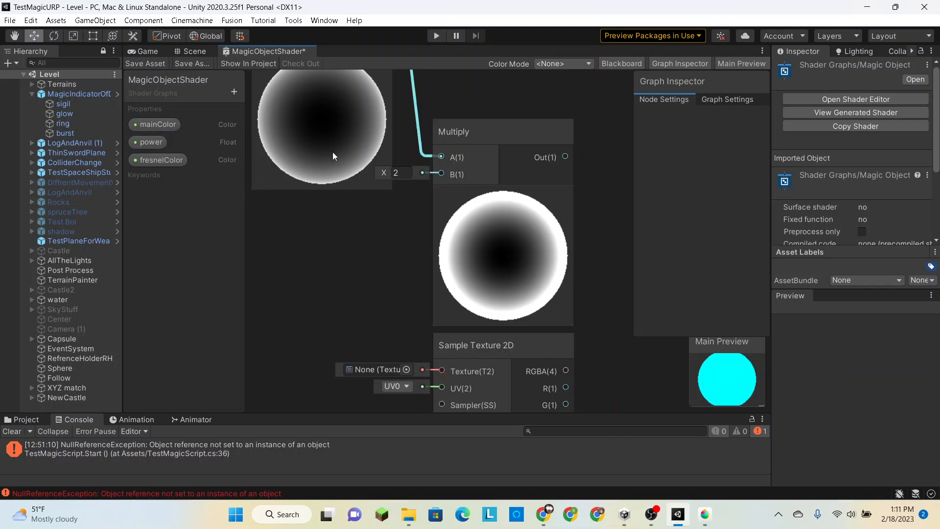
left_click(150, 163)
left_click_drag(150, 163, 440, 174)
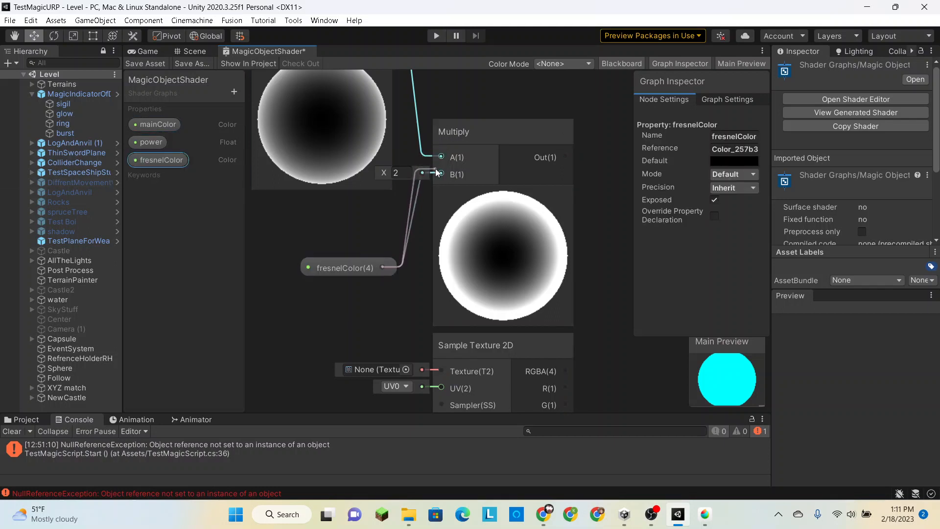
left_click(729, 160)
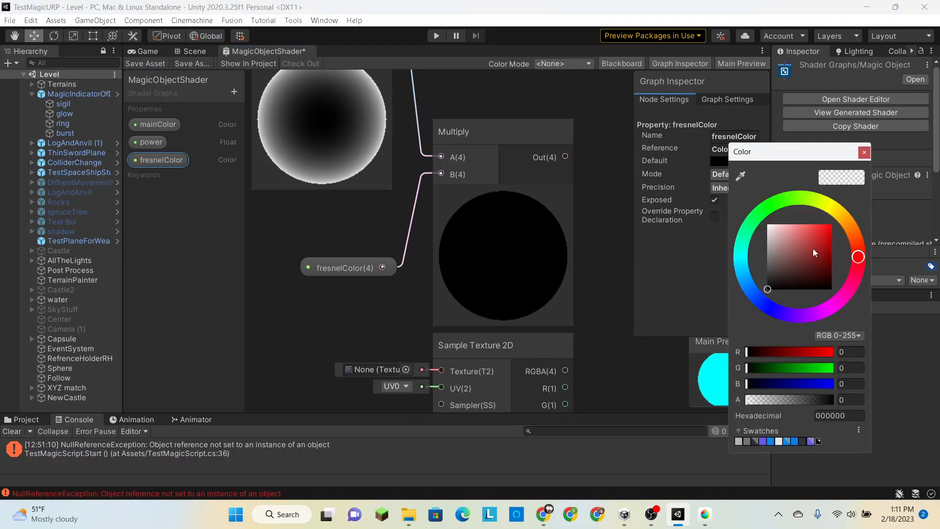
left_click_drag(813, 248, 834, 223)
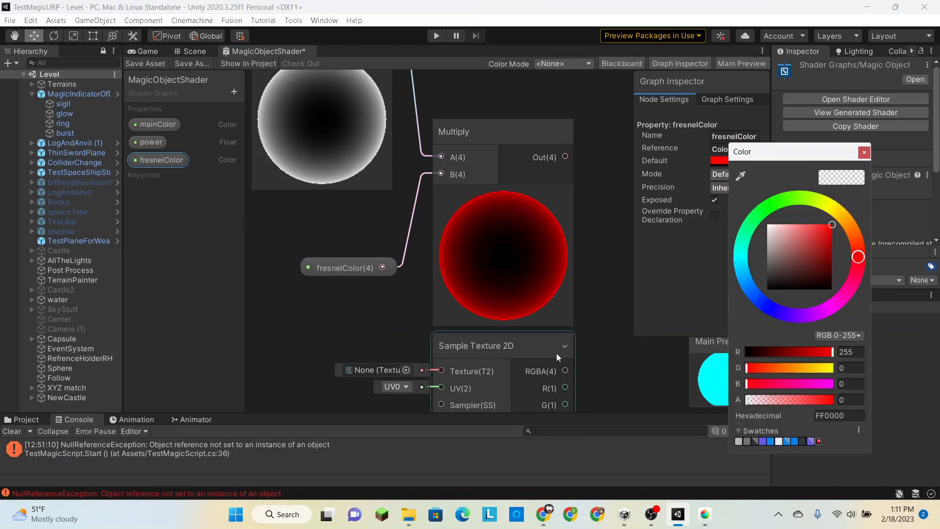
- Add a Multiply node beside Sample Texture 2D, with the texture's RGBA output as input A
scroll(556, 352, "down", 5)
scroll(602, 384, "up", 3)
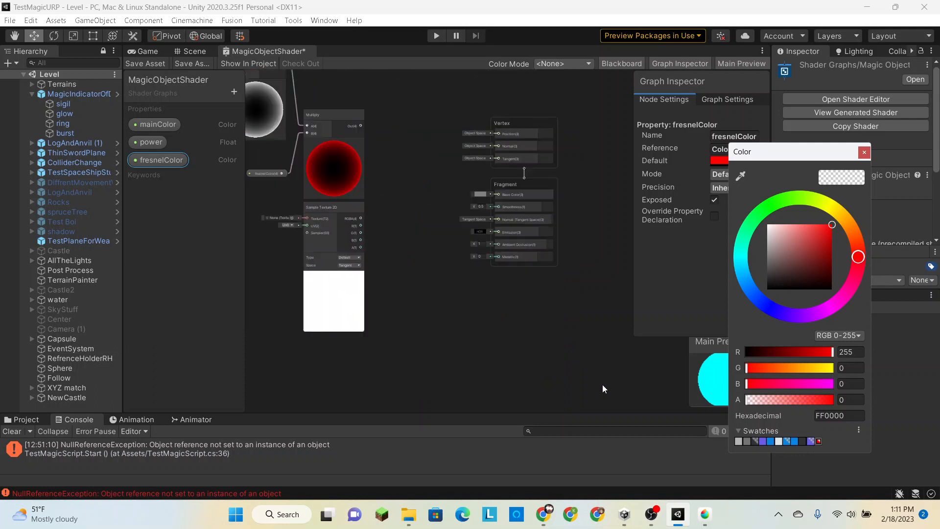
scroll(603, 384, "down", 1)
scroll(390, 242, "up", 2)
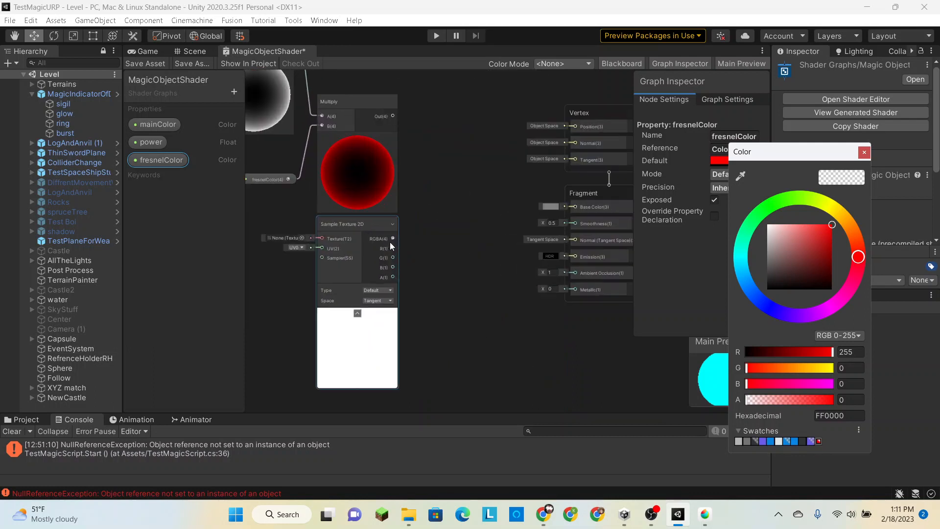
left_click(394, 240)
key("space")
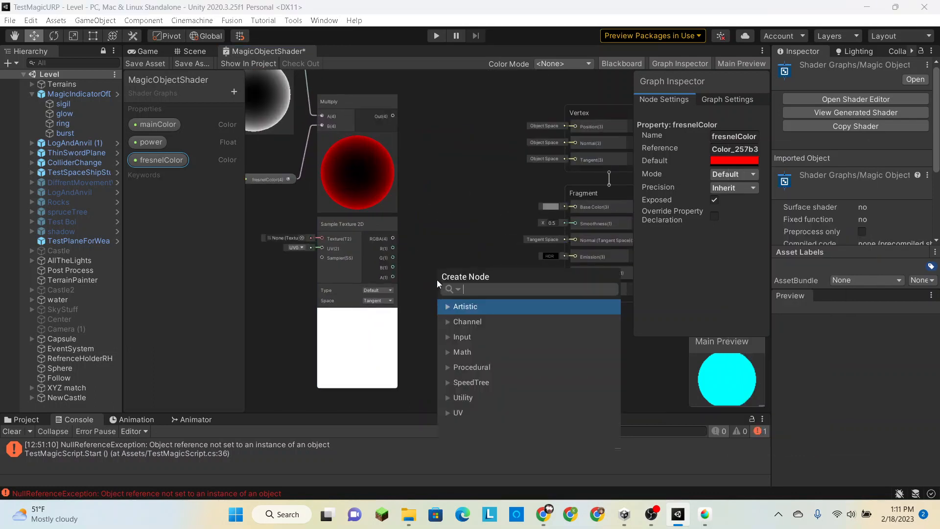
type("mul")
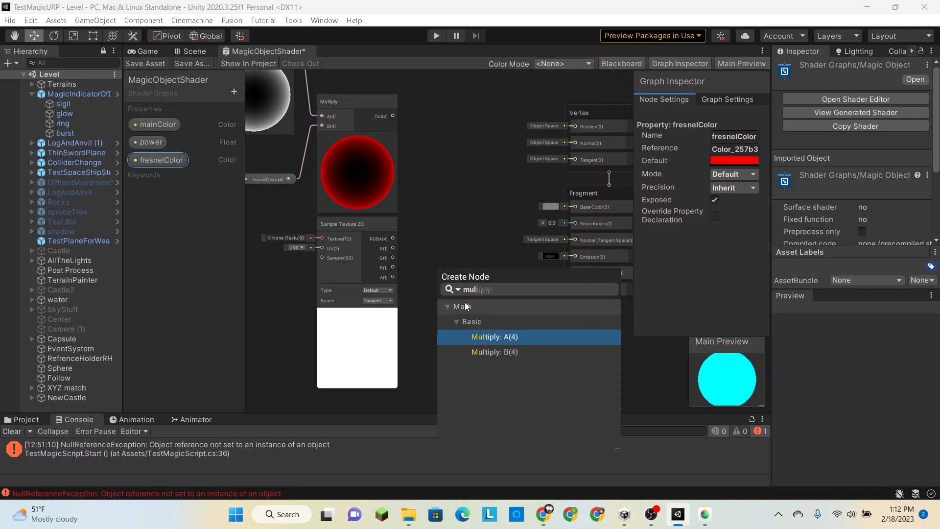
left_click(491, 338)
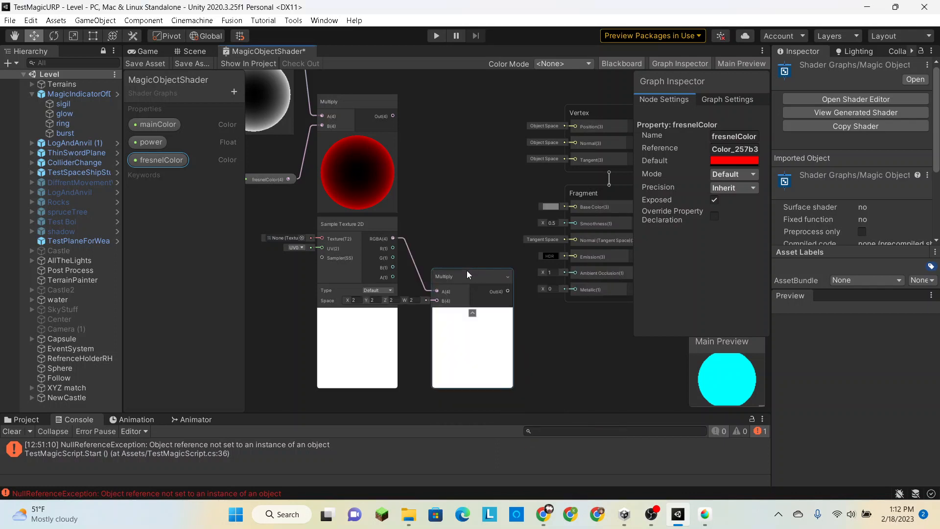
left_click_drag(466, 270, 469, 225)
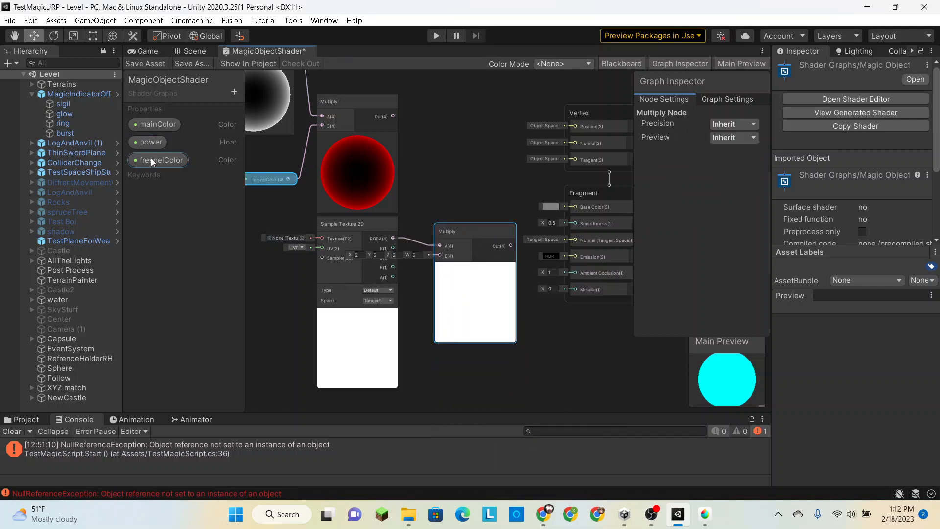
- Connect a mainColor node to input B of the texture's Multiply node and set its default colour to cyan 00FFF2
left_click(153, 129)
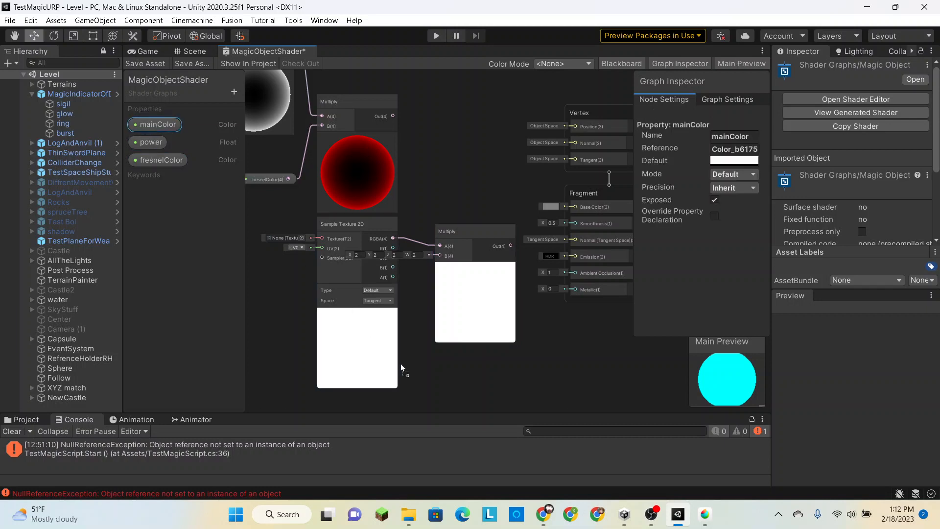
left_click_drag(401, 367, 437, 251)
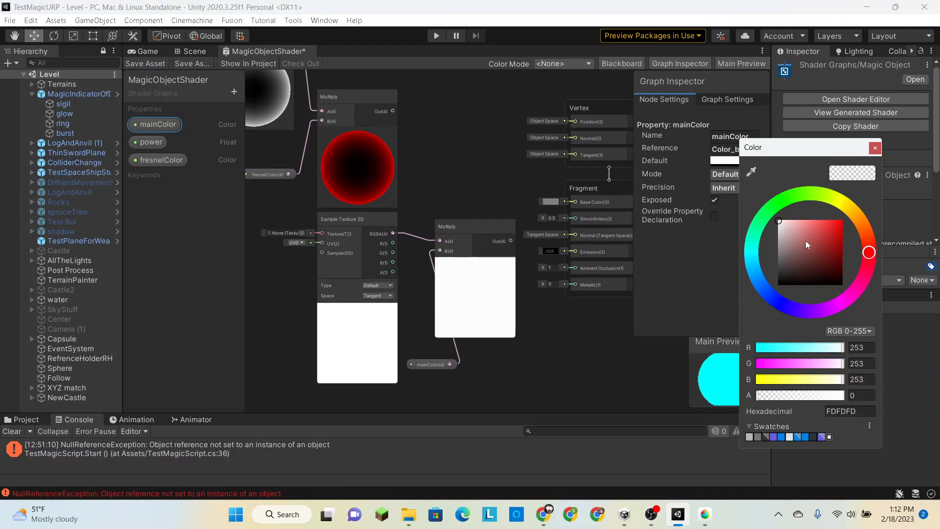
left_click_drag(796, 271, 843, 221)
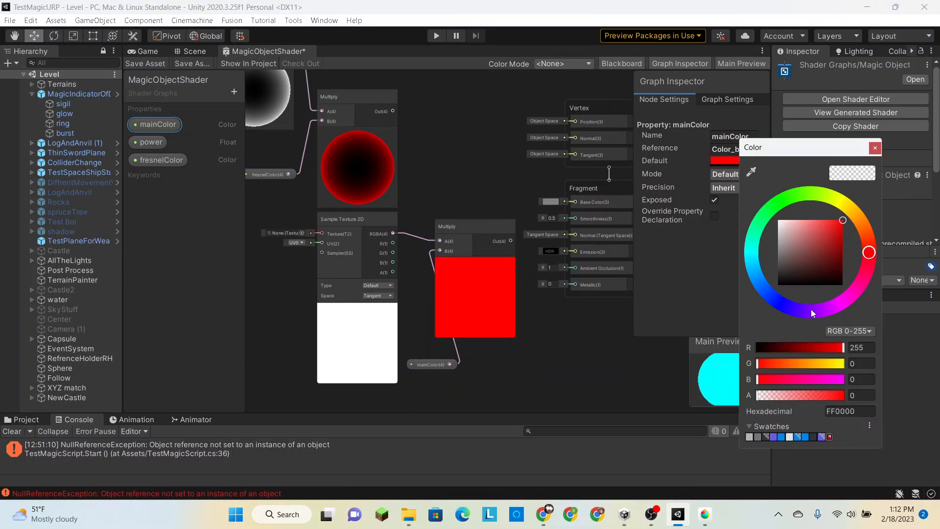
left_click(749, 251)
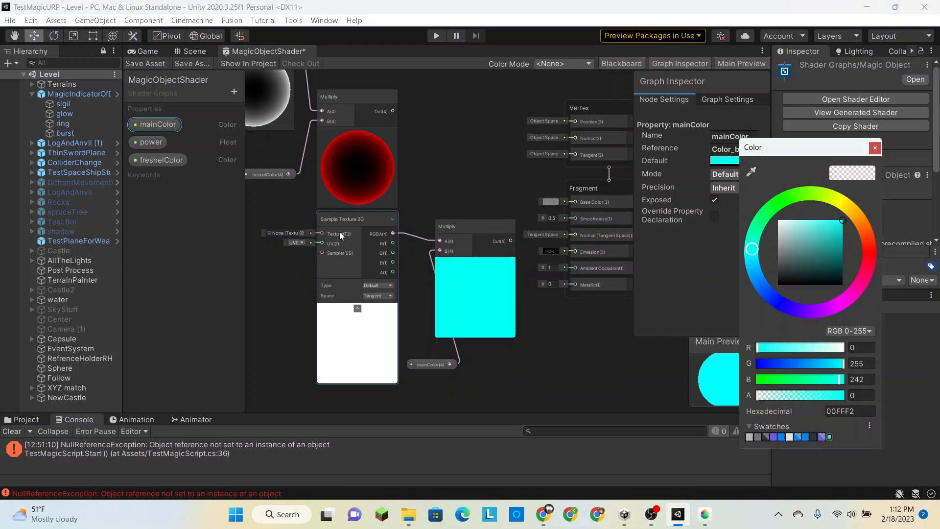
- Move the Sample Texture 2D, mainColor and texture Multiply nodes together so that Multiply sits beneath the Fresnel Multiply node
left_click_drag(301, 228, 509, 317)
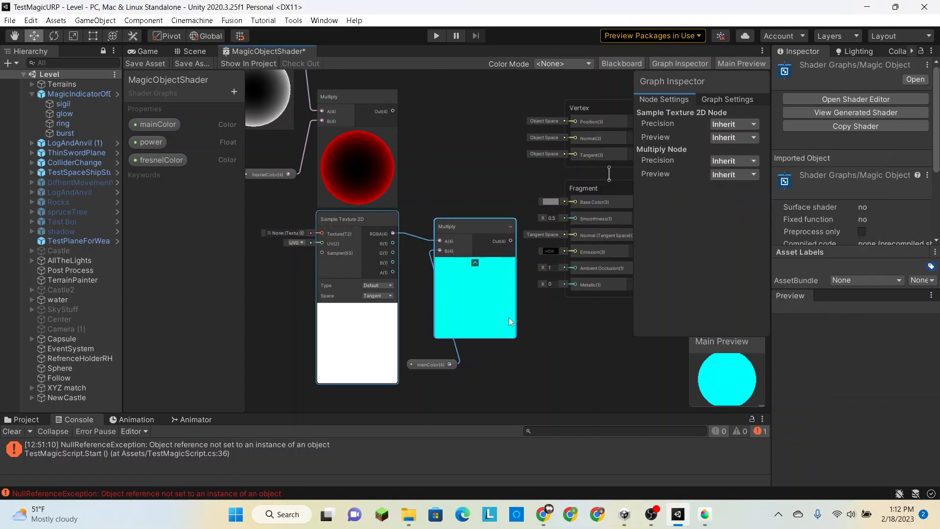
left_click_drag(294, 217, 448, 375)
left_click_drag(459, 221, 334, 220)
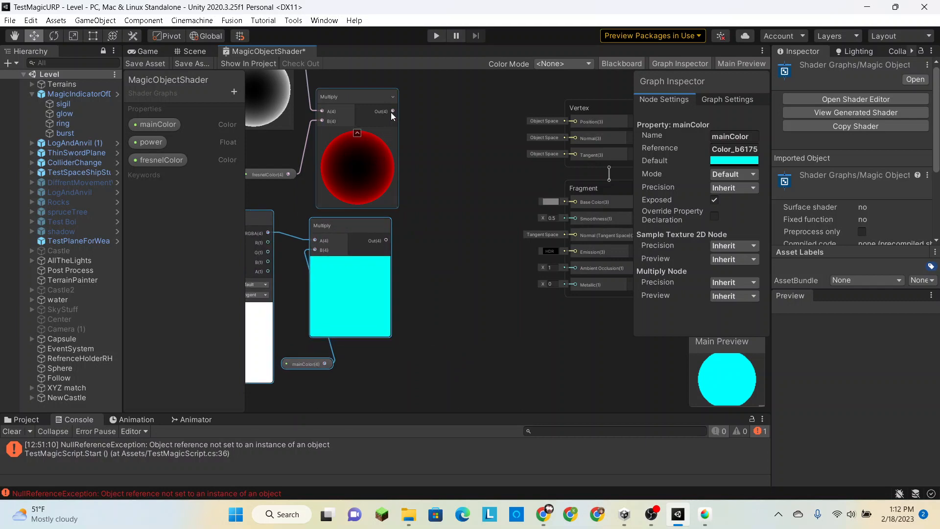
- Try combining the Fresnel Multiply and texture Multiply outputs as inputs A and B of a new Multiply node, removing that node again
left_click_drag(394, 111, 427, 175)
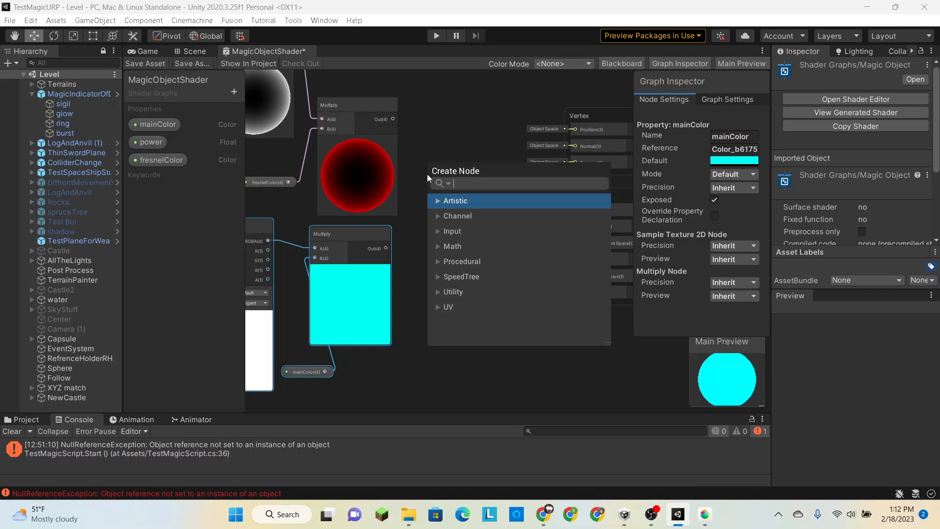
type("fre")
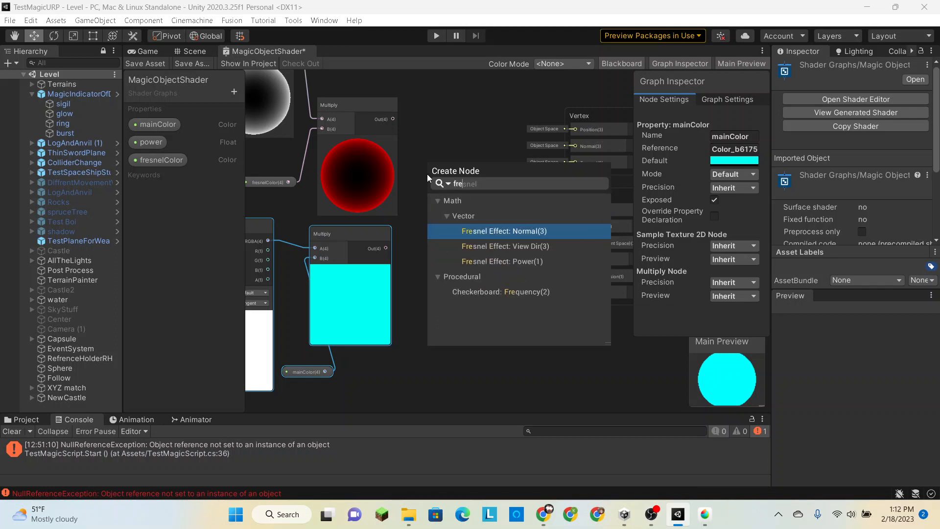
key("BackSpace")
key("BackSpace")
key("BackSpace")
type("m")
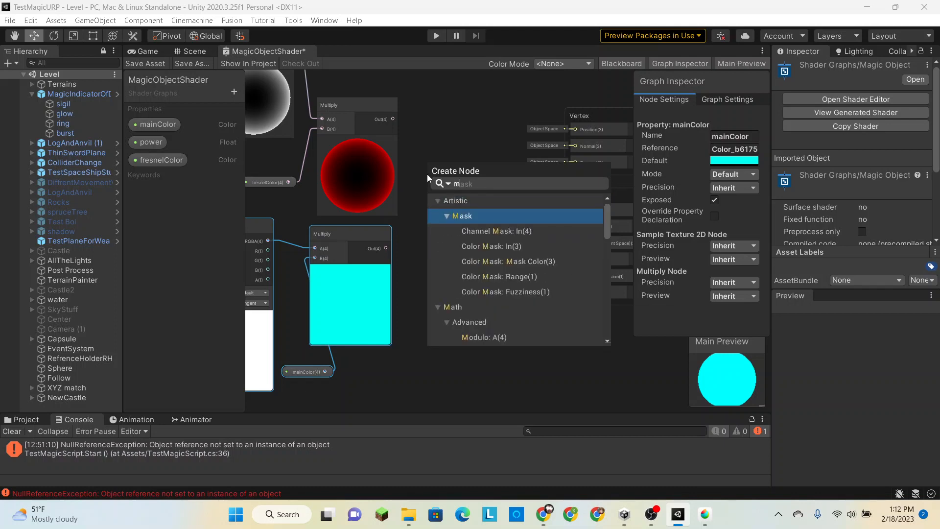
type("ul")
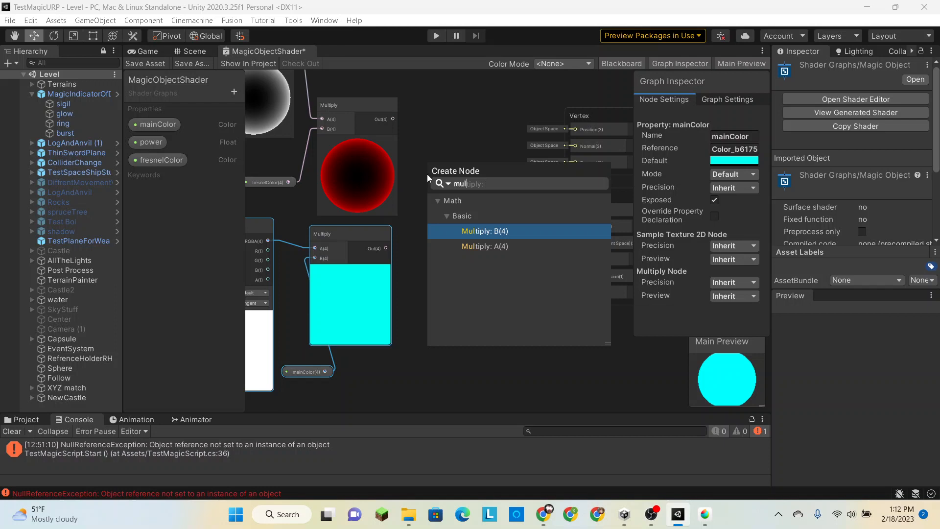
left_click(465, 245)
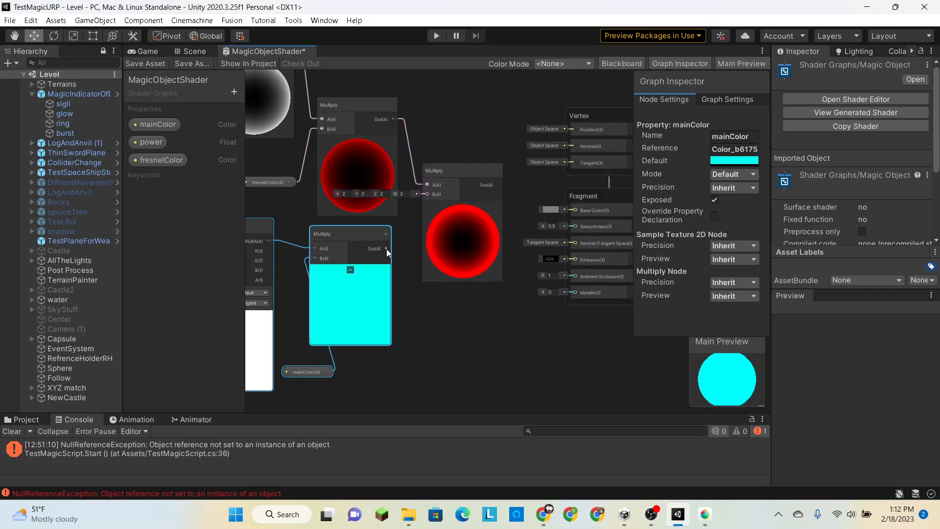
left_click_drag(386, 249, 424, 194)
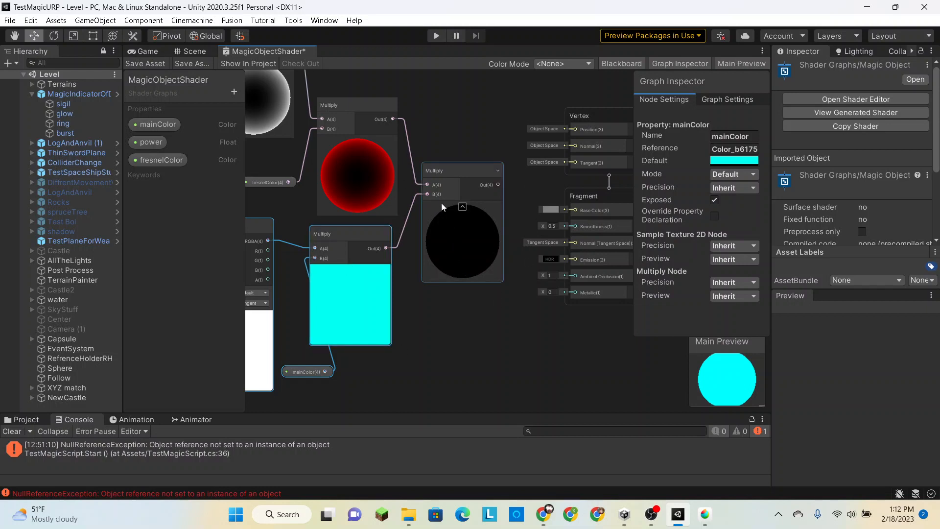
left_click(439, 169)
key("Delete")
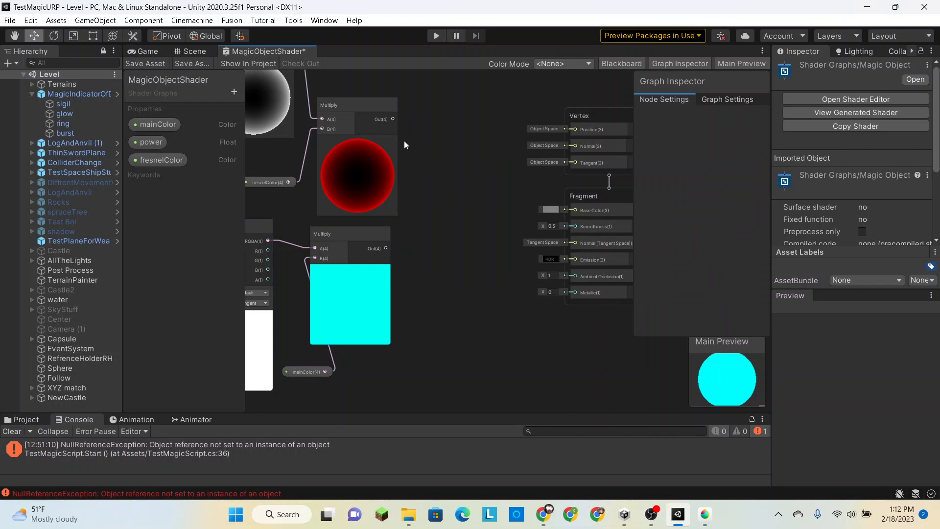
- Try an Add node with the Fresnel Multiply output as A and the texture Multiply output as B, removing it again
key("space")
type("a")
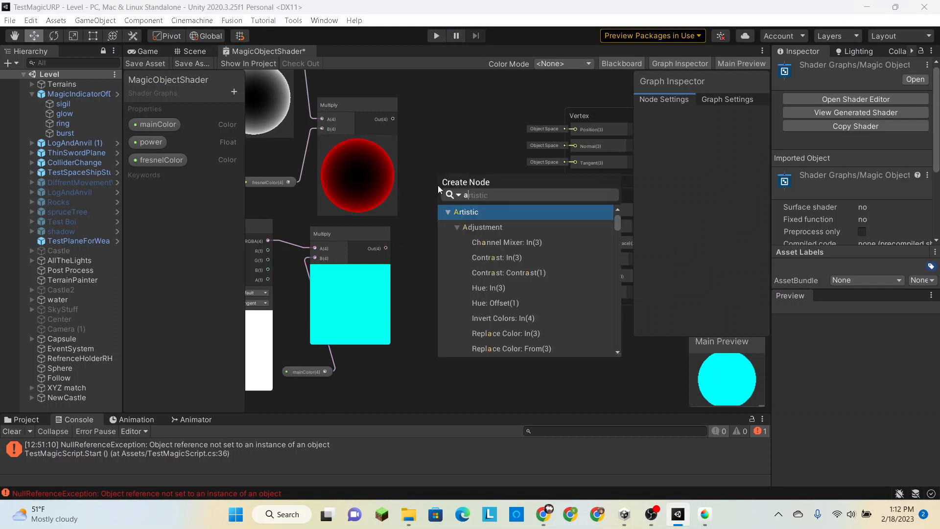
type("dd")
double_click(476, 237)
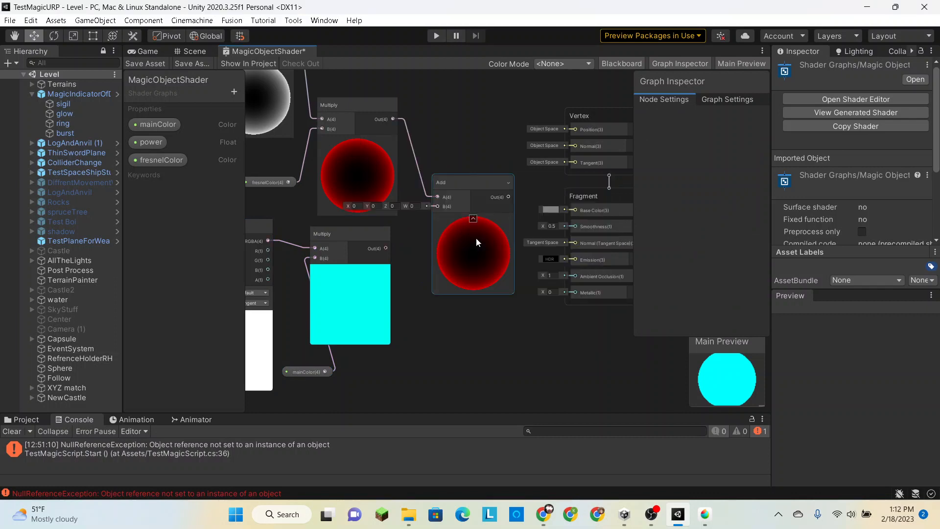
left_click_drag(385, 248, 427, 209)
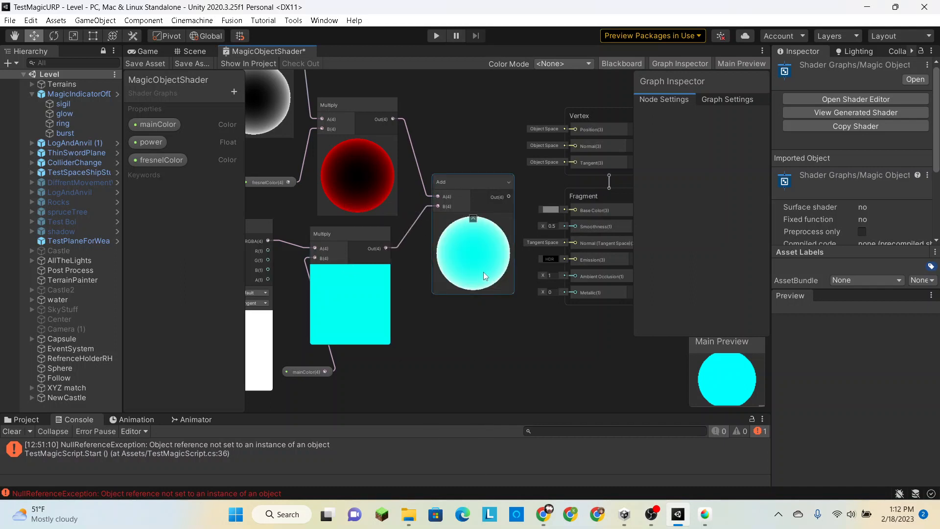
left_click(461, 186)
key("Delete")
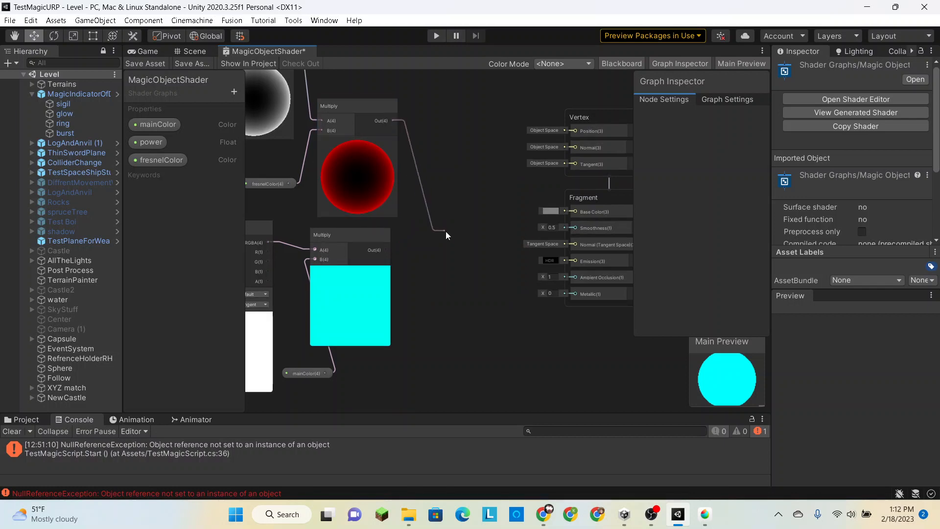
- Try a Blend node with the Fresnel Multiply output as Base and the texture Multiply output as Blend, removing it again
key("space")
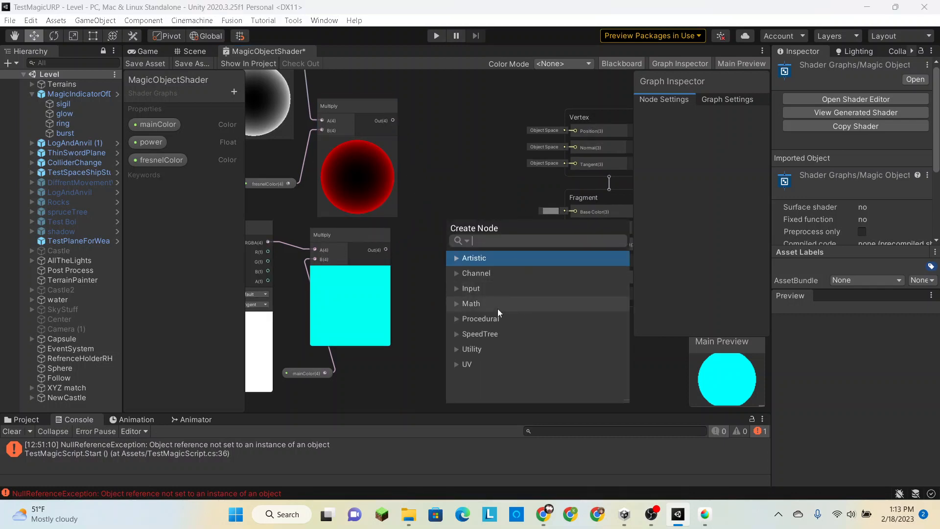
left_click(456, 258)
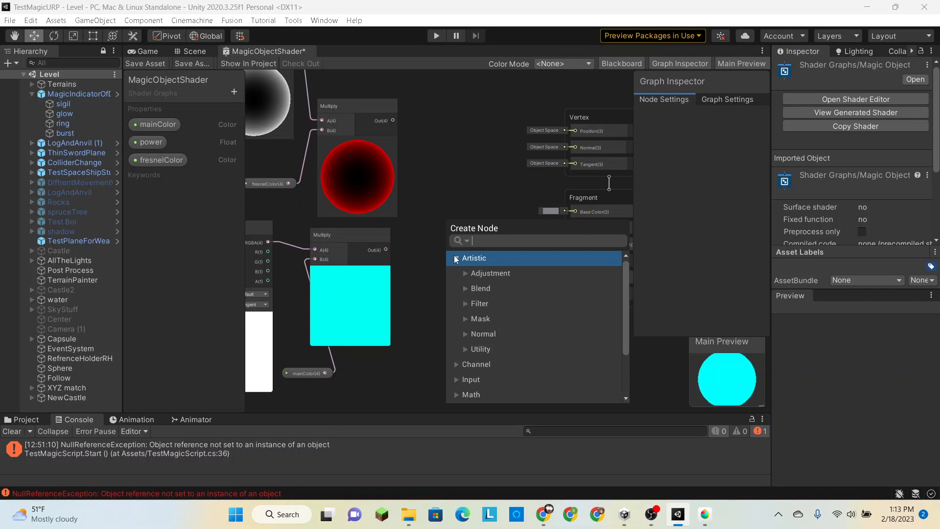
left_click(465, 288)
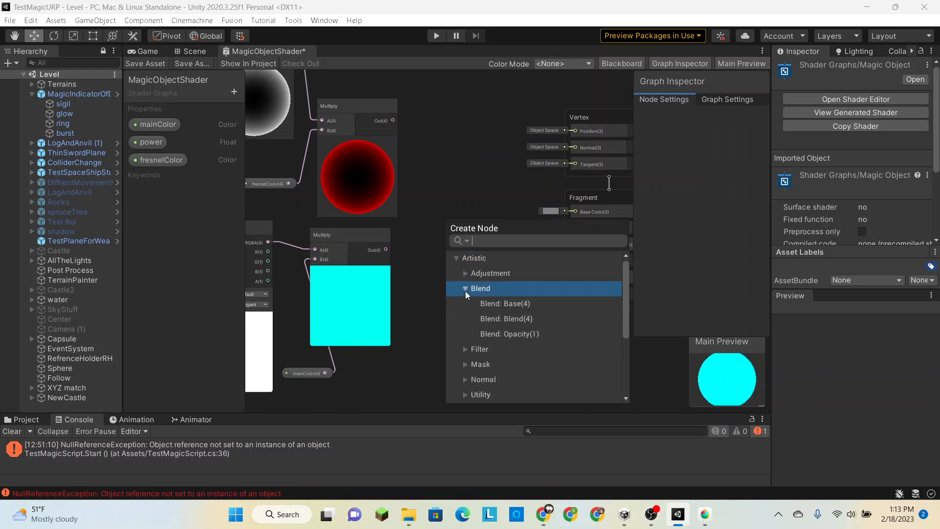
double_click(502, 307)
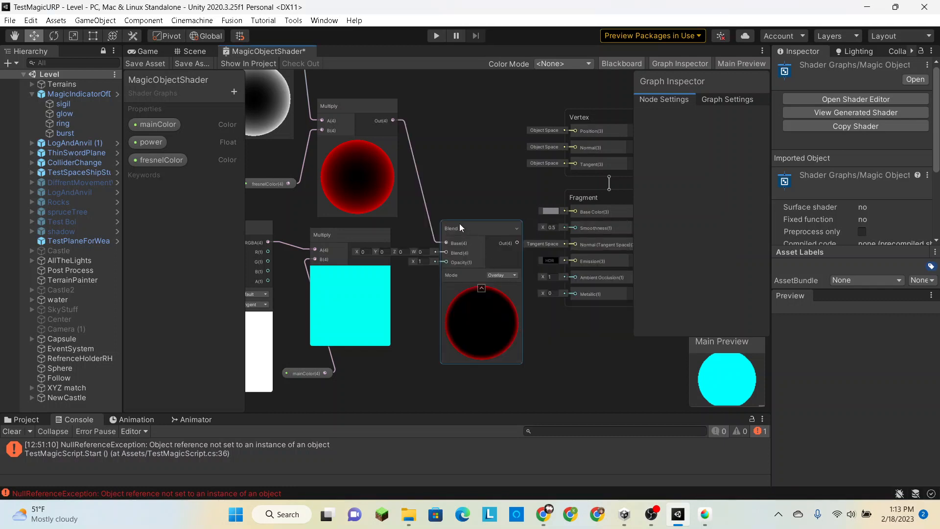
left_click_drag(460, 224, 457, 193)
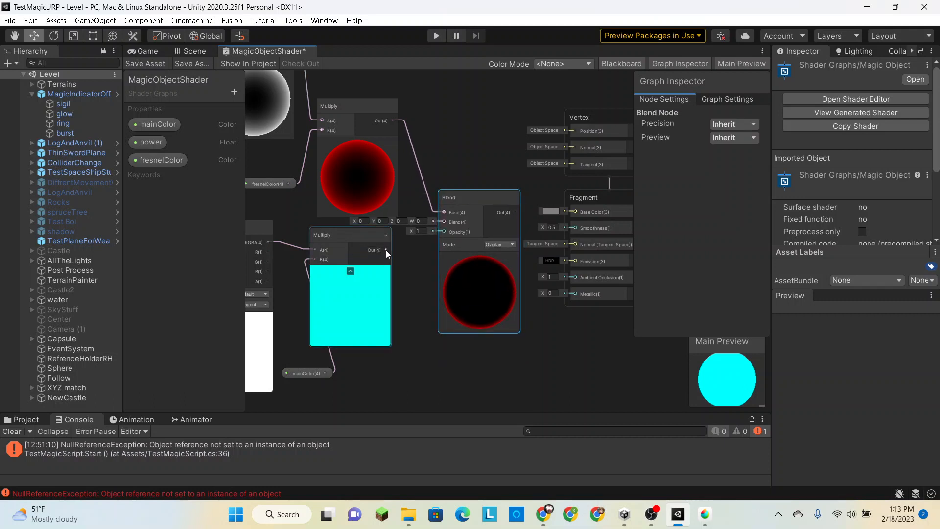
left_click_drag(385, 250, 436, 223)
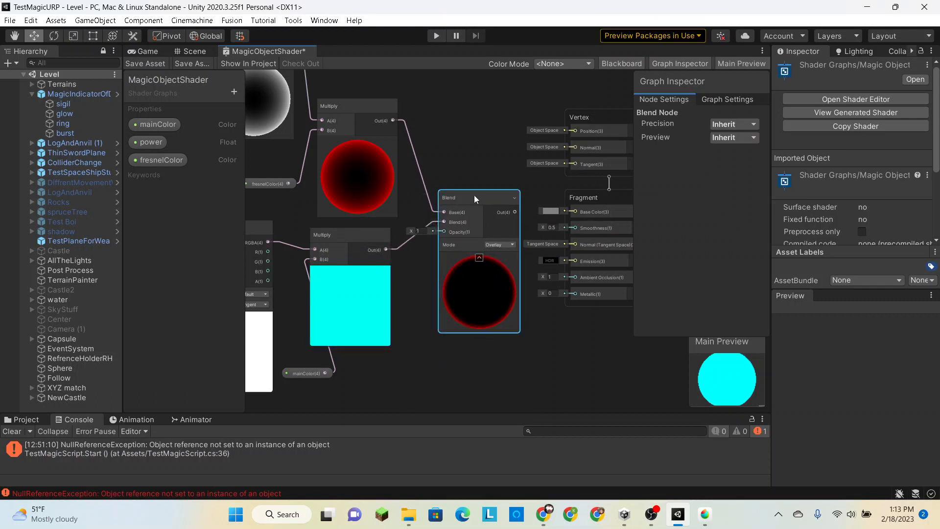
key("Delete")
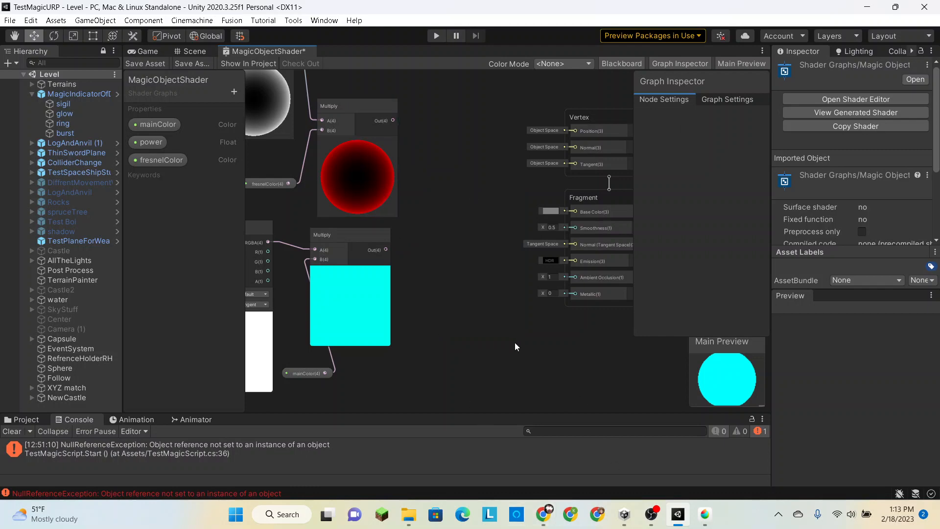
- Switch to Chrome, close the empty New Tab page and search Google in a new tab for "how to add a fresnel effect uniity"
left_click(544, 514)
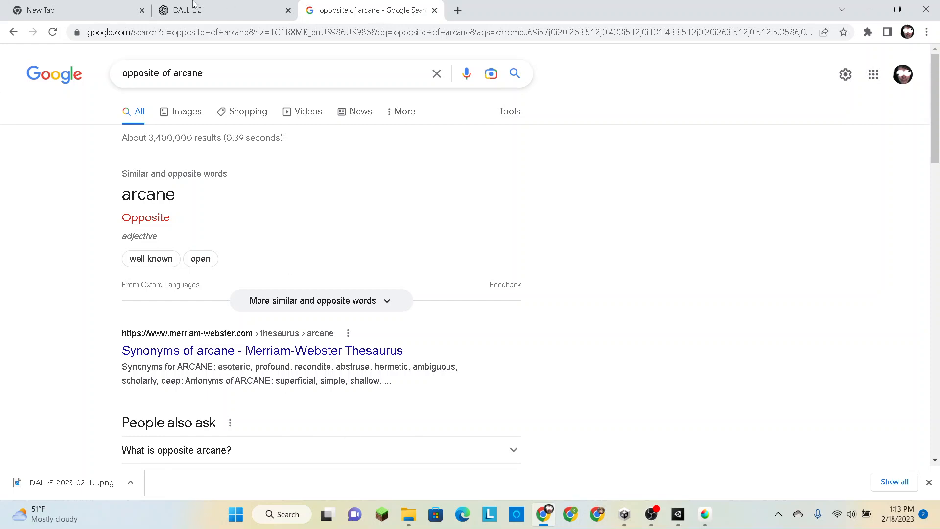
left_click(141, 11)
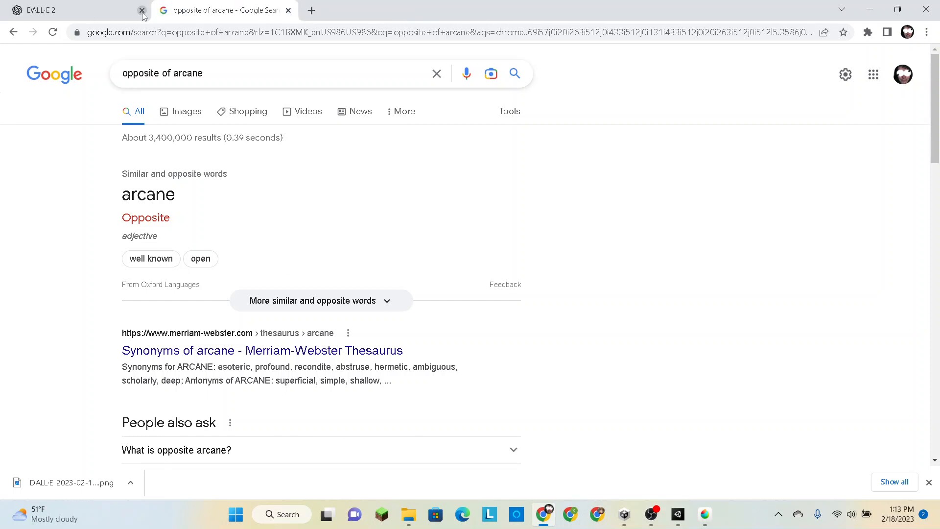
left_click(312, 10)
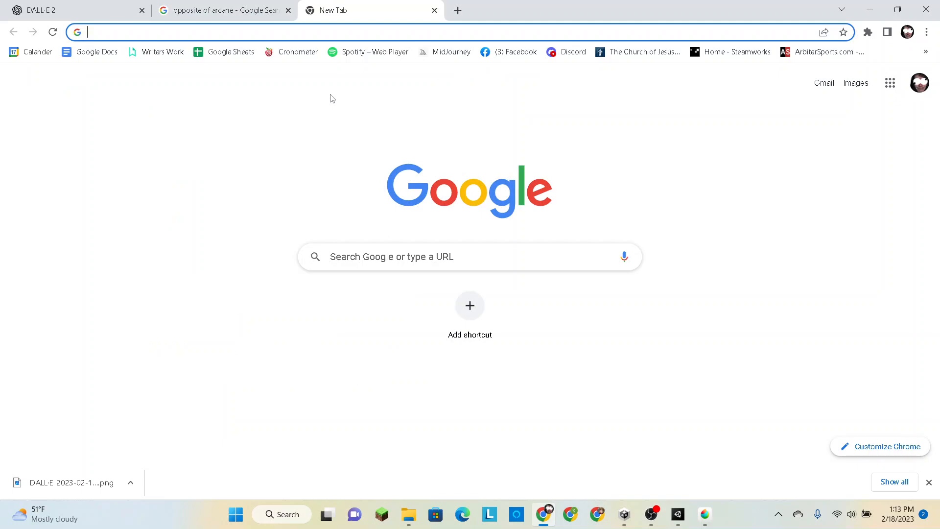
type("how to add ")
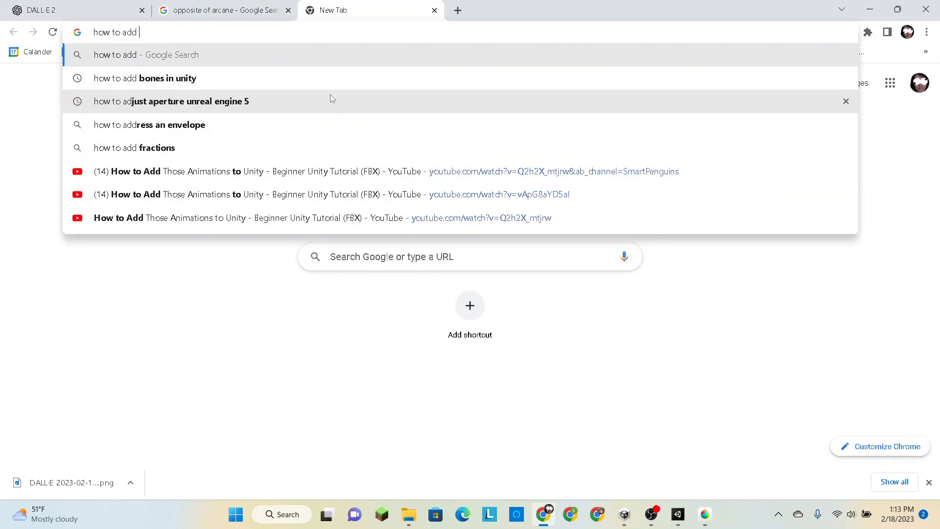
type("a free")
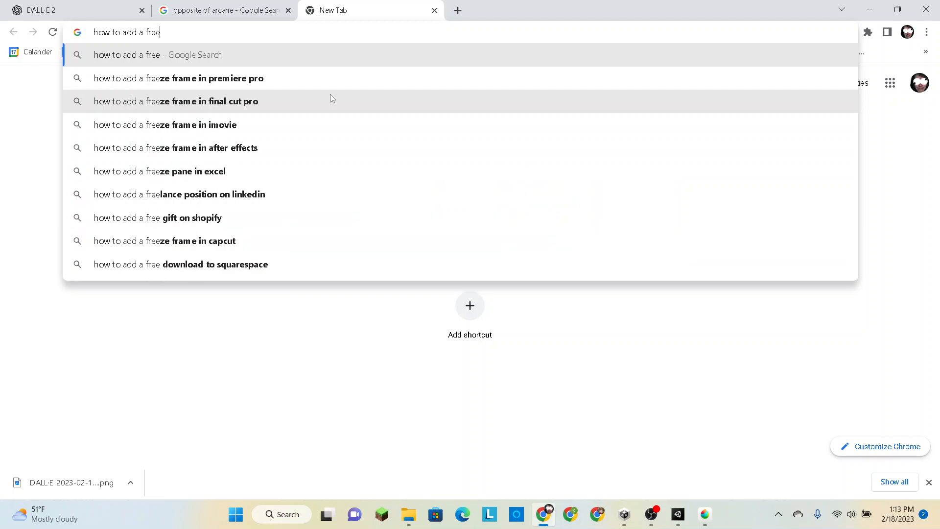
key("BackSpace")
type("snel e")
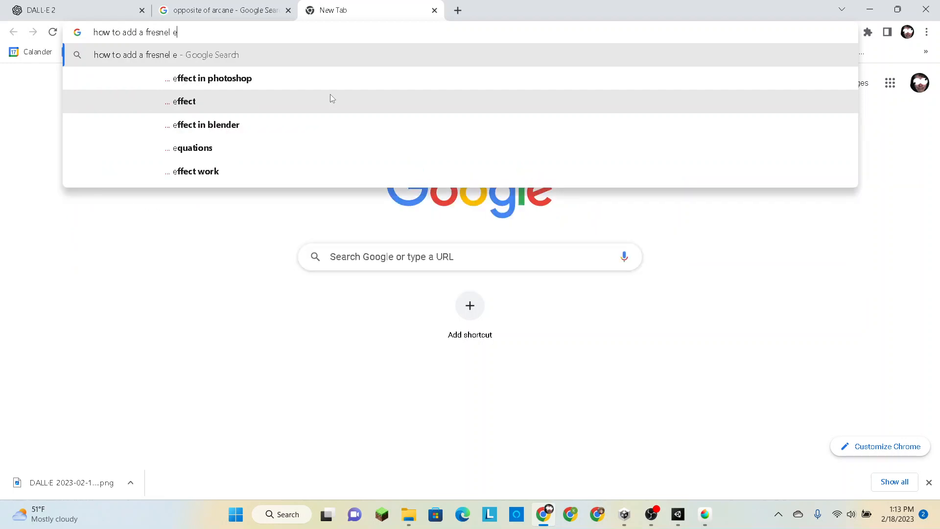
type("ffect")
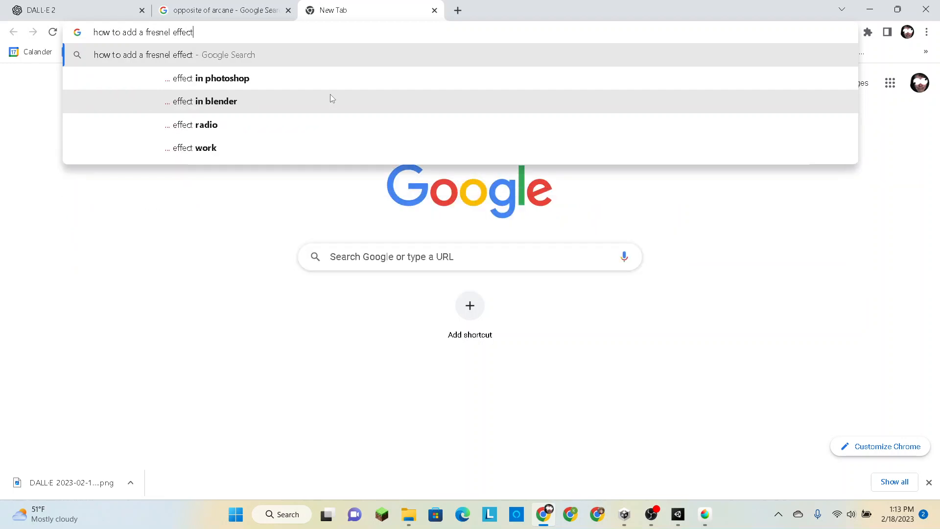
type(" uniity")
key("Return")
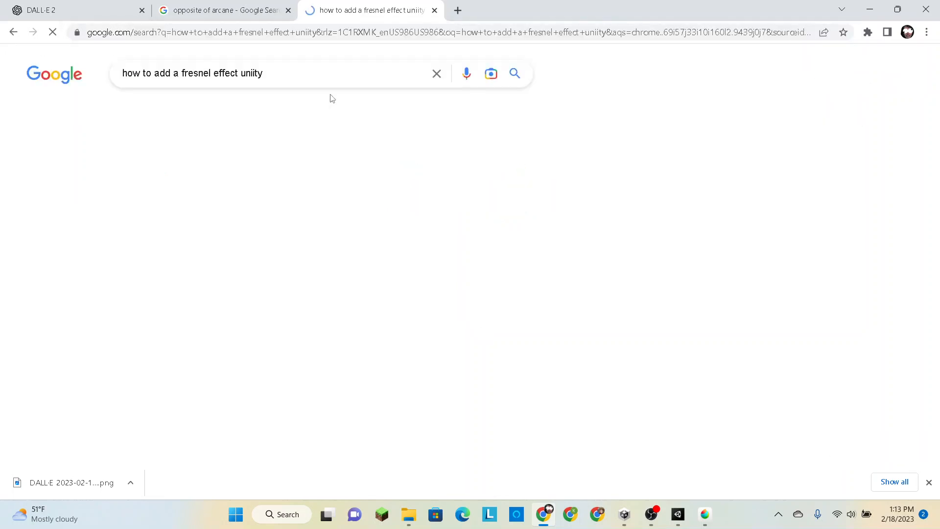
- Open the video "Fresnel Effect in 60 Seconds | Unity Shader Graph", mute it, skim ahead from about 0:23 and return to the search results
scroll(269, 306, "down", 3)
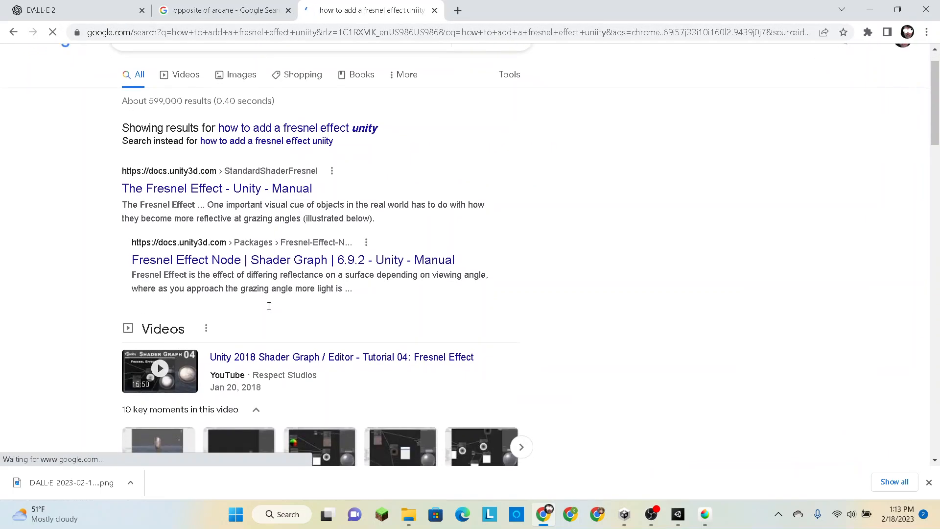
scroll(160, 315, "down", 4)
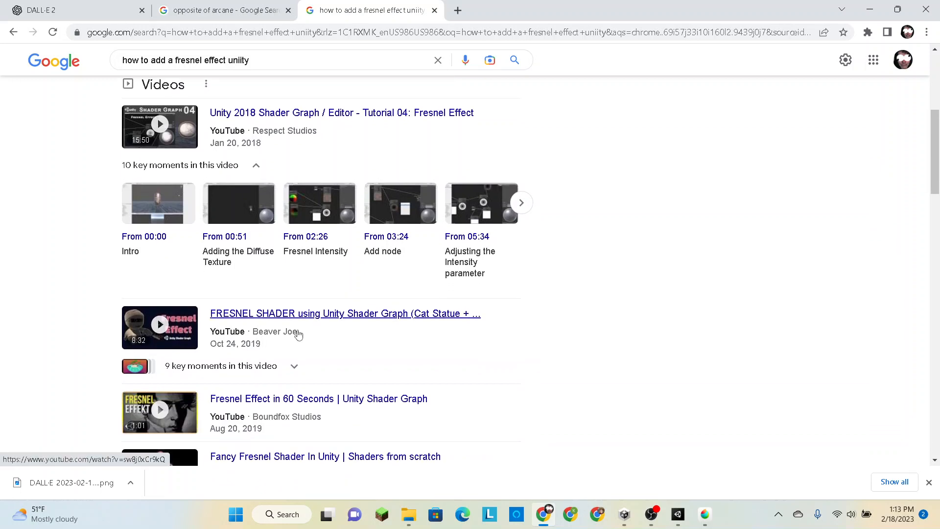
scroll(292, 334, "down", 2)
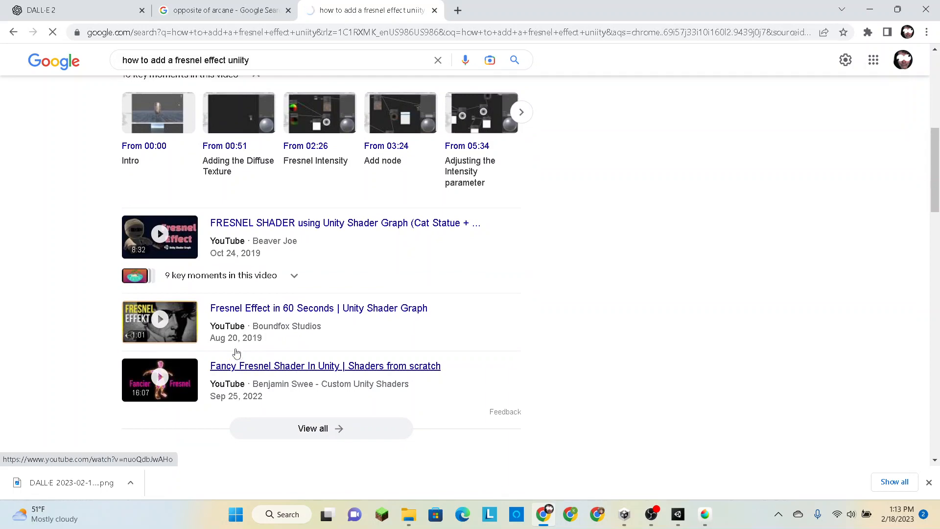
left_click(350, 313)
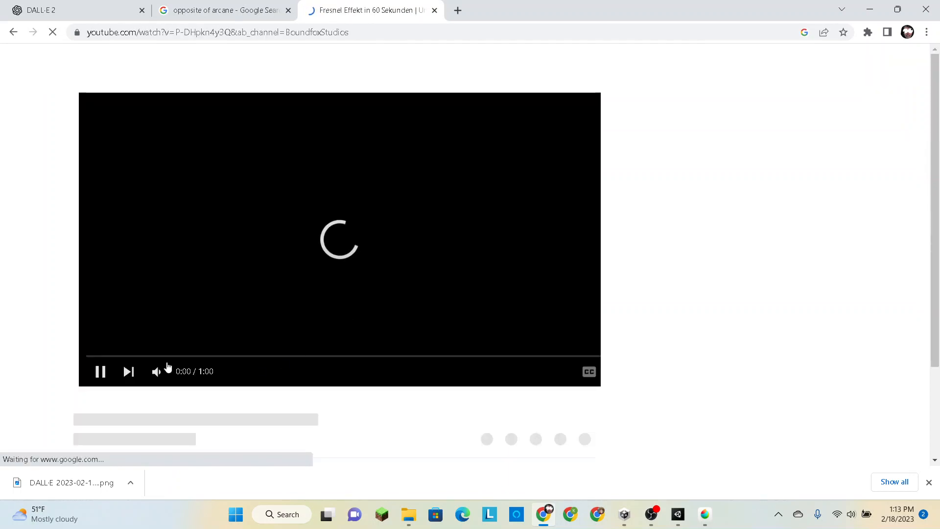
left_click(156, 372)
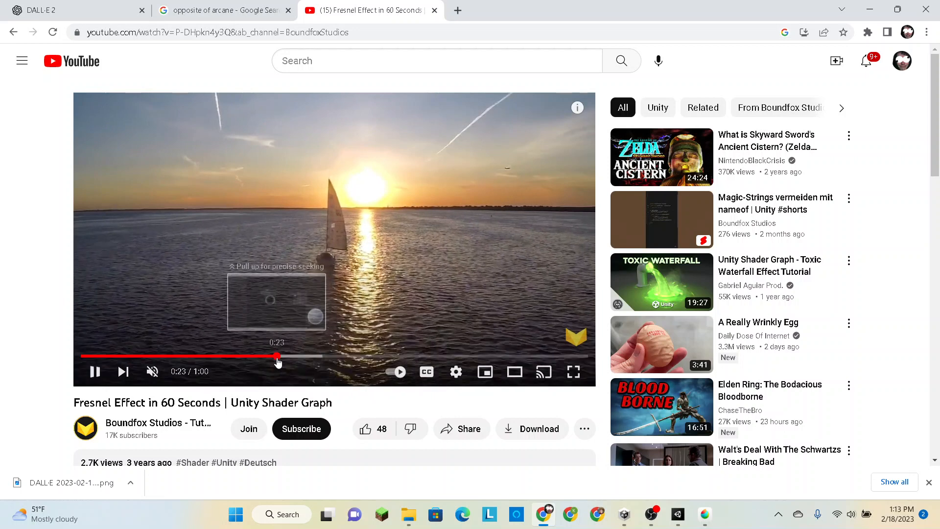
left_click(278, 361)
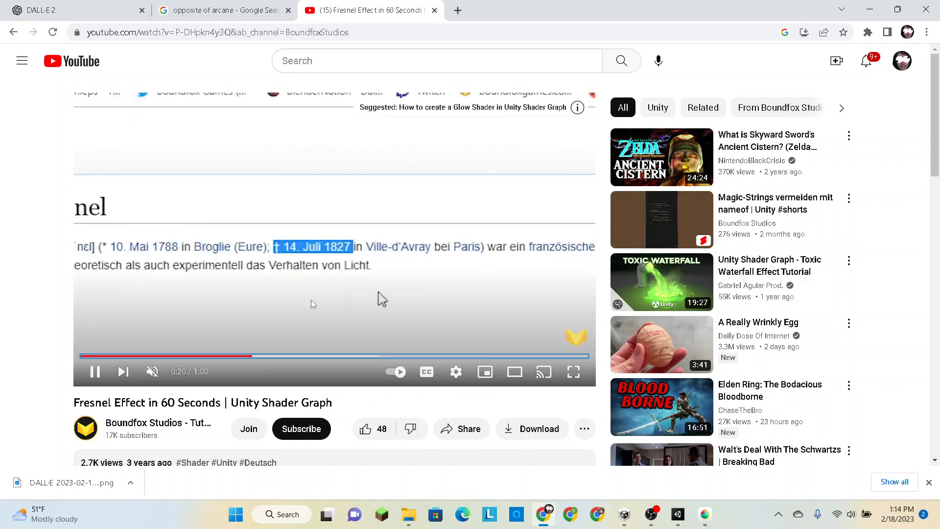
key("Left")
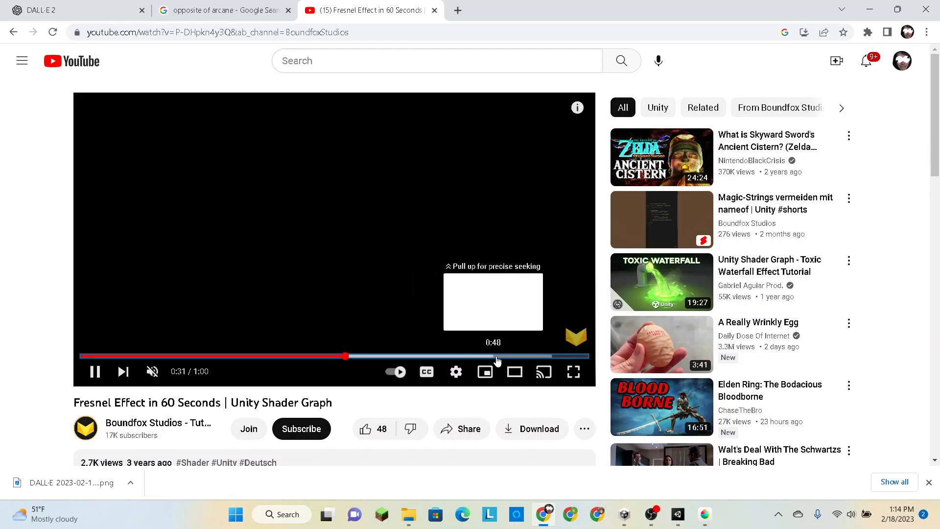
left_click(14, 32)
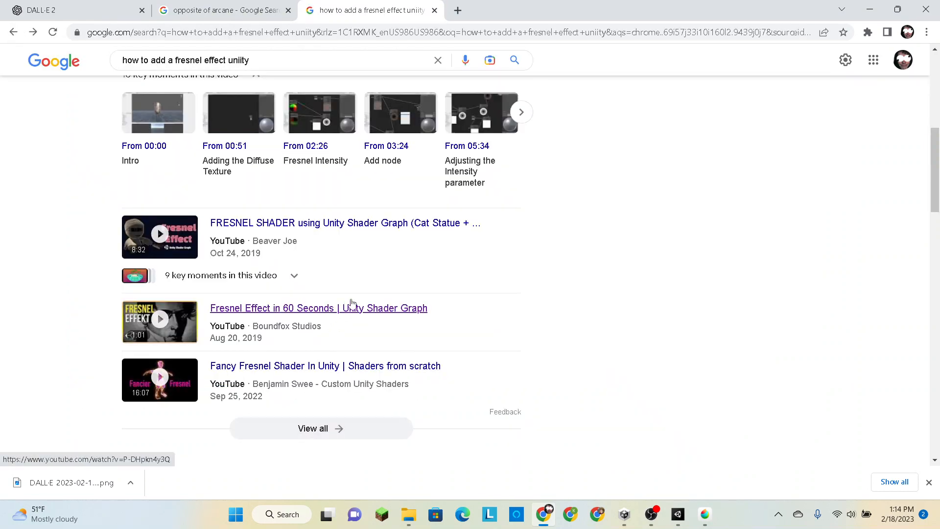
scroll(625, 291, "down", 1)
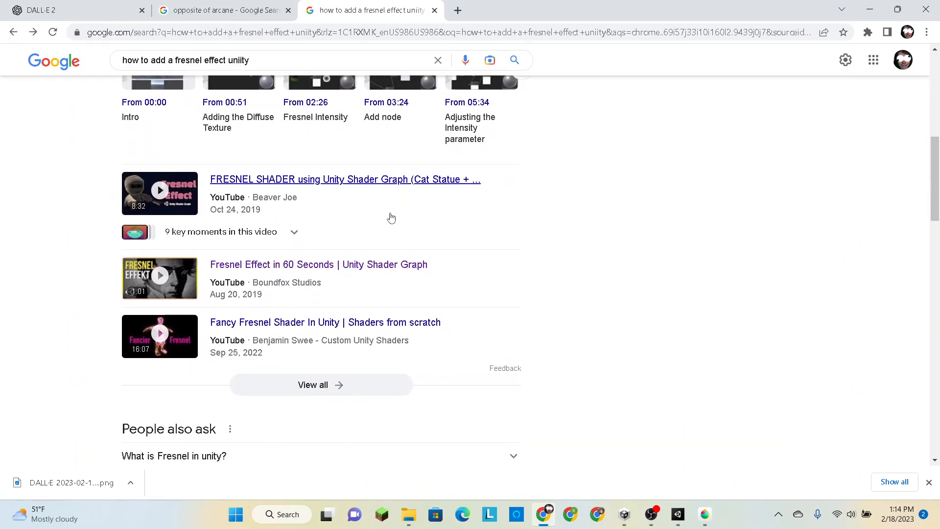
- Reopen the video "Fresnel Effect in 60 Seconds | Unity Shader Graph" from the search results and copy its web address
right_click(351, 260)
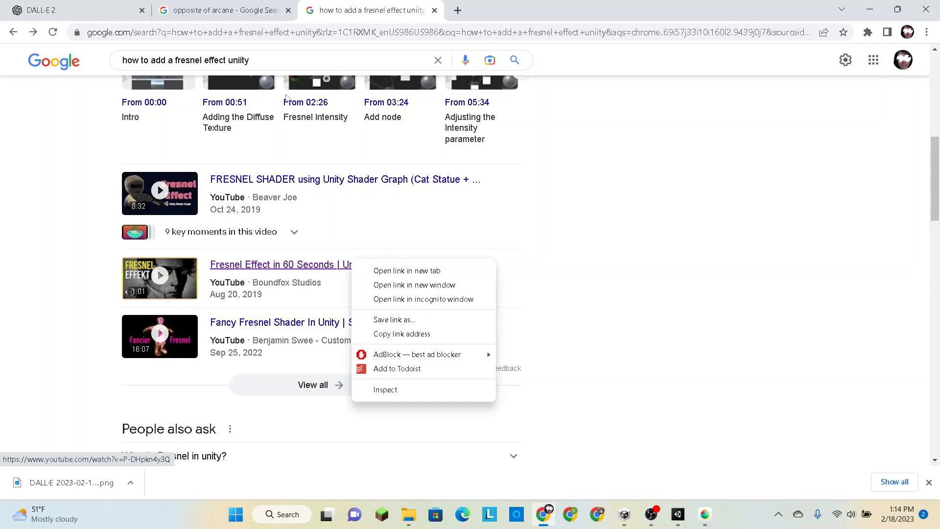
left_click(271, 265)
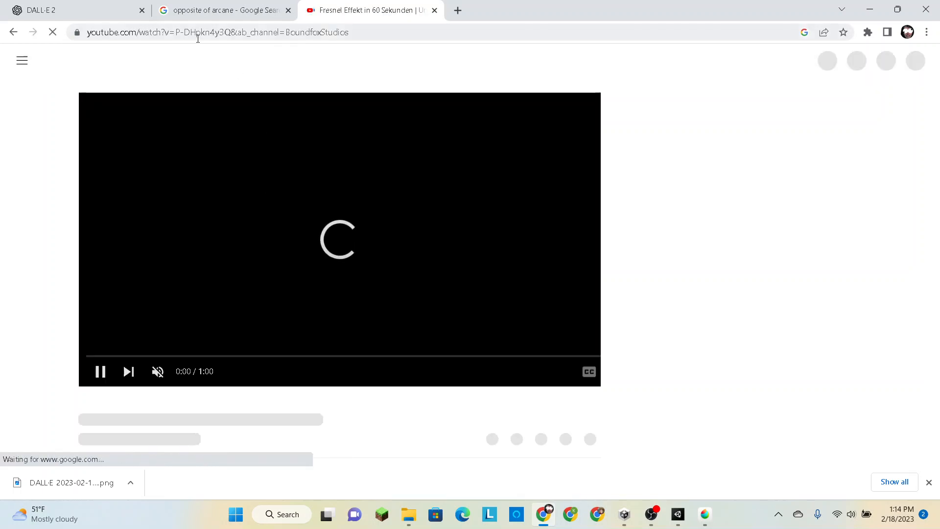
left_click(197, 35)
right_click(196, 38)
left_click(240, 125)
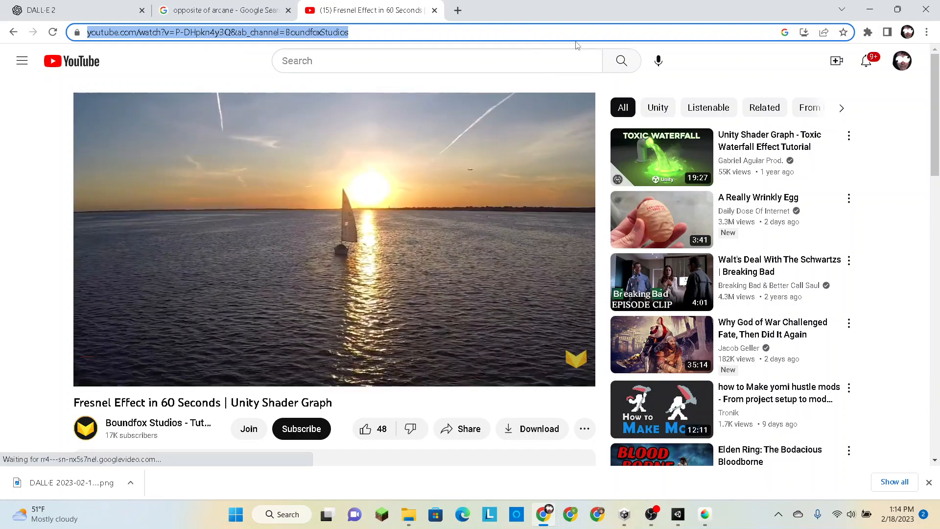
- Open Google Docs in a new browser tab and open the document "Genral Videos for videoGame"
left_click(457, 10)
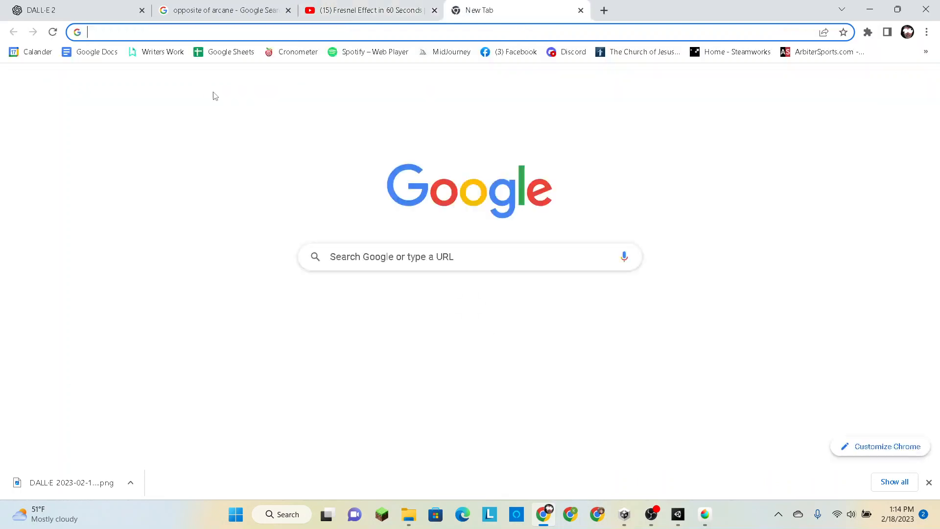
left_click(91, 53)
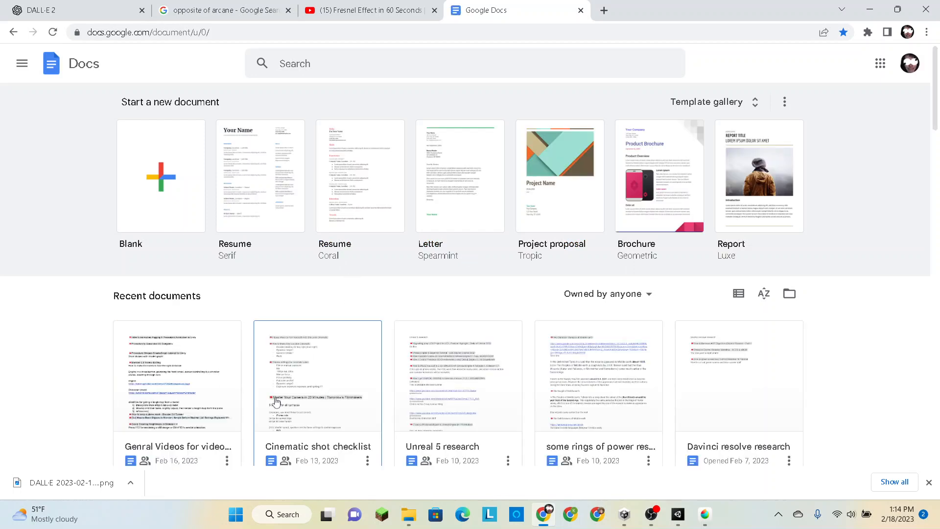
left_click(197, 382)
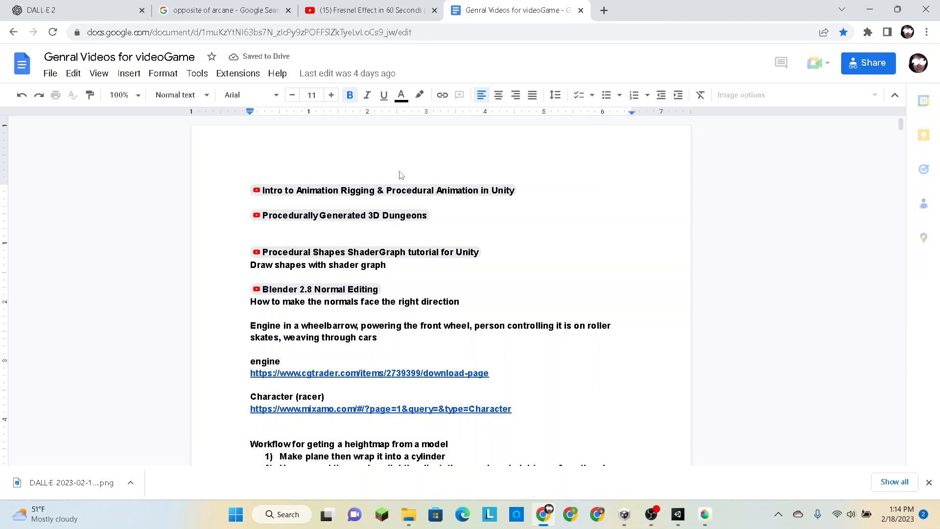
- Paste the video link as a titled link at the start of the document, with the note "Fresnel glow emission with unity" below it
key("Return")
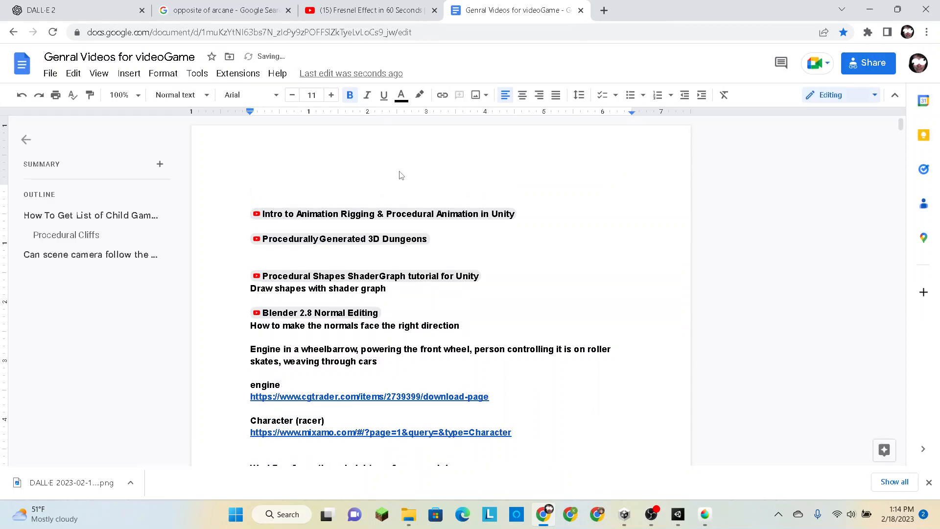
key("ctrl+v")
key("Tab")
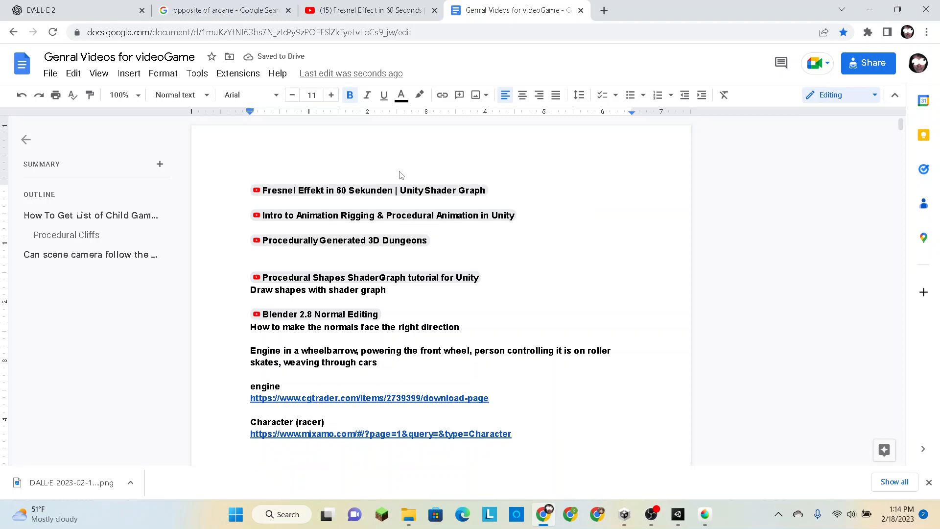
key("Return")
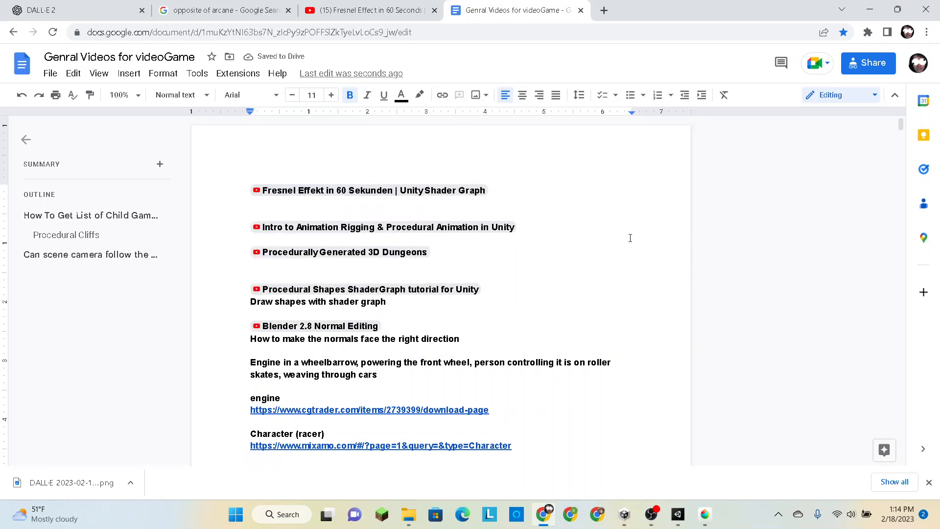
type("fresnel glow emission with unity")
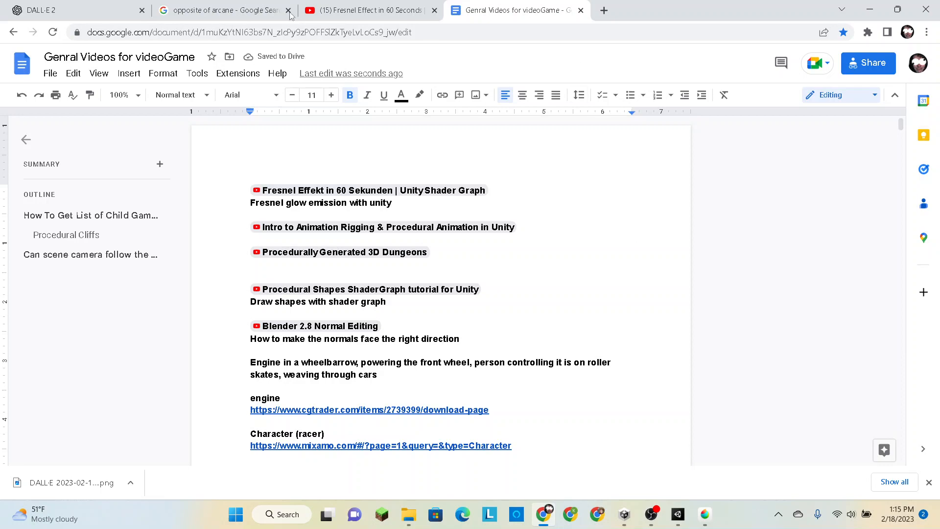
- Open the video "FRESNEL SHADER using Unity Shader Graph (Cat Statue + Mummy)" from the search results, skim from about 3:33 and pause near 5:01
left_click(382, 8)
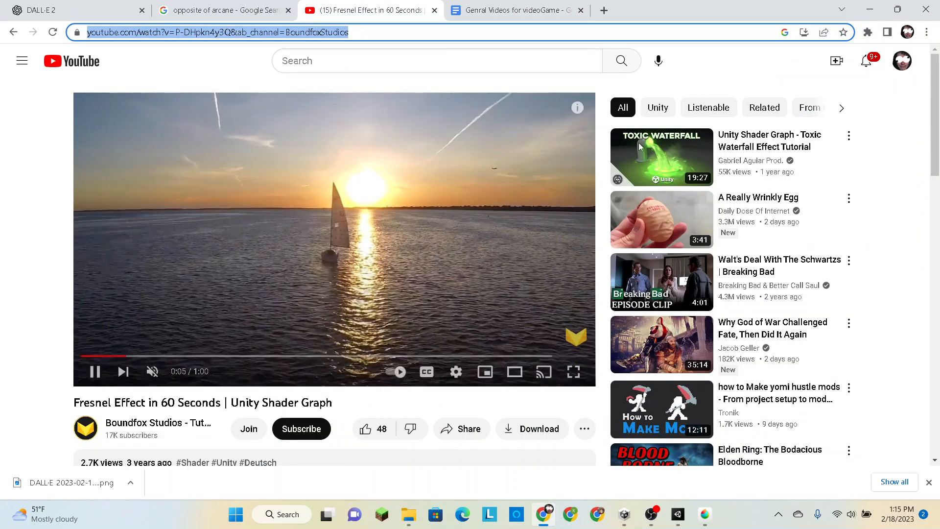
key("alt+Left")
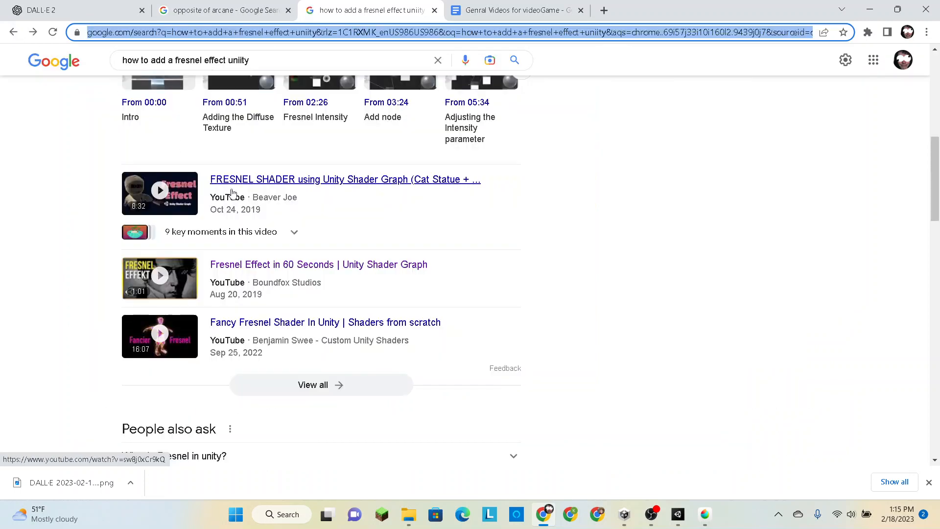
left_click(301, 181)
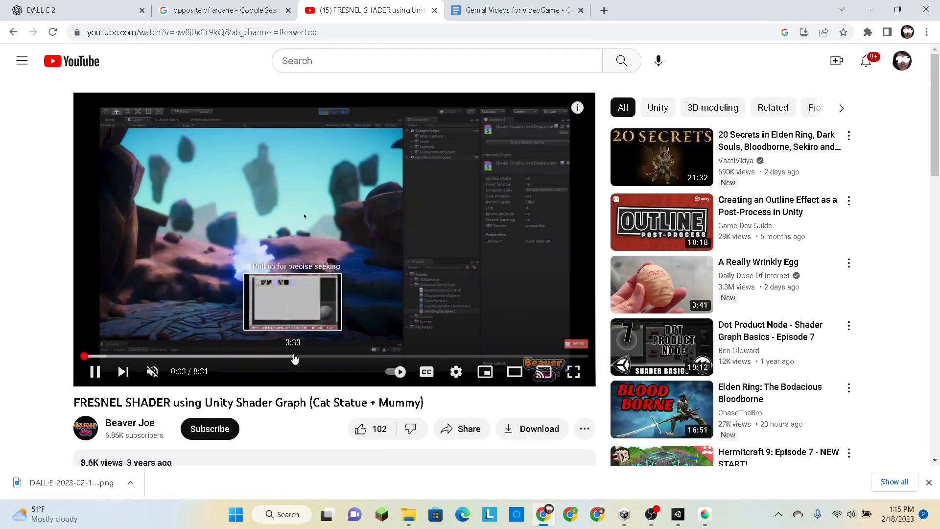
left_click(294, 357)
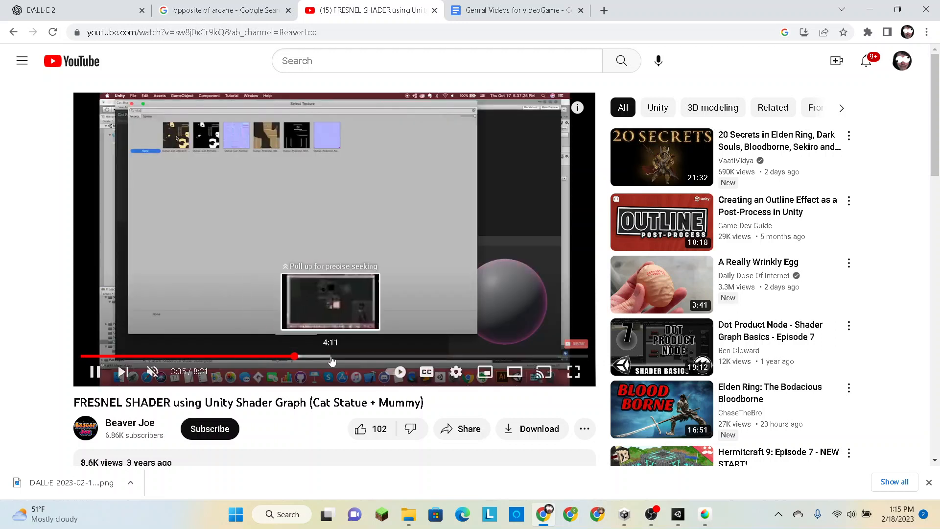
left_click(375, 358)
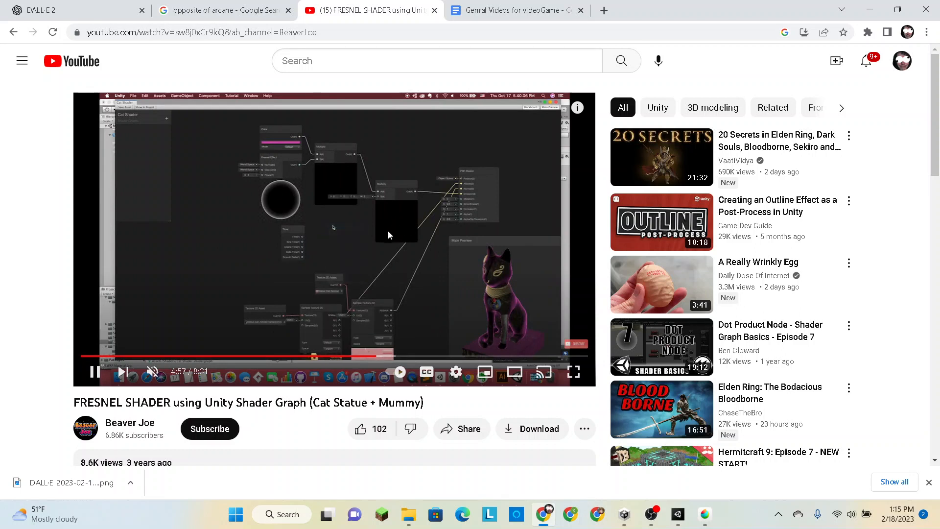
left_click(452, 198)
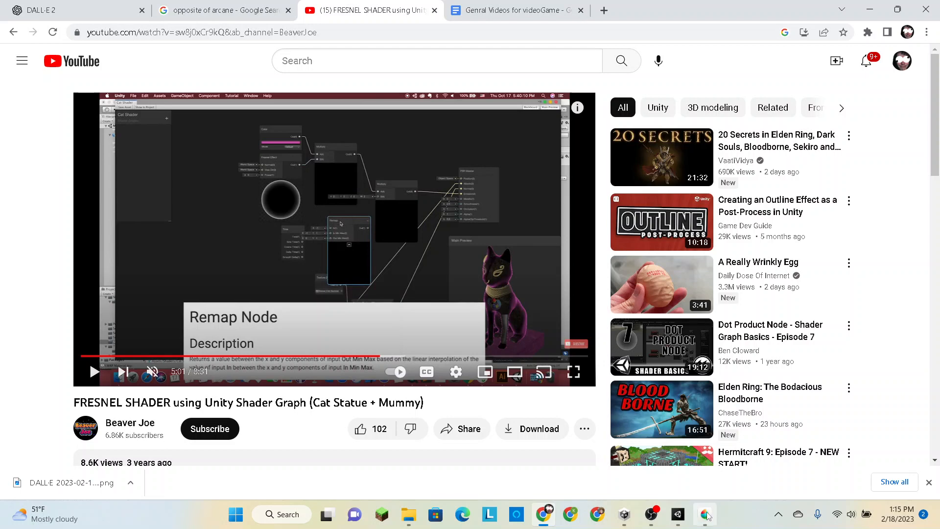
- Switch to Unity and connect the Fresnel Multiply output to Emission and the texture Multiply output to Base Color
mouse_move(704, 517)
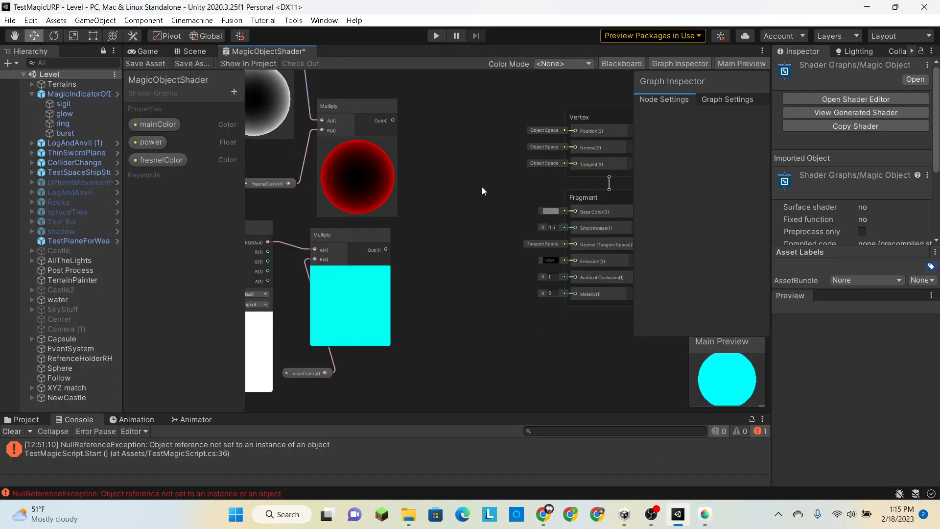
left_click(342, 237)
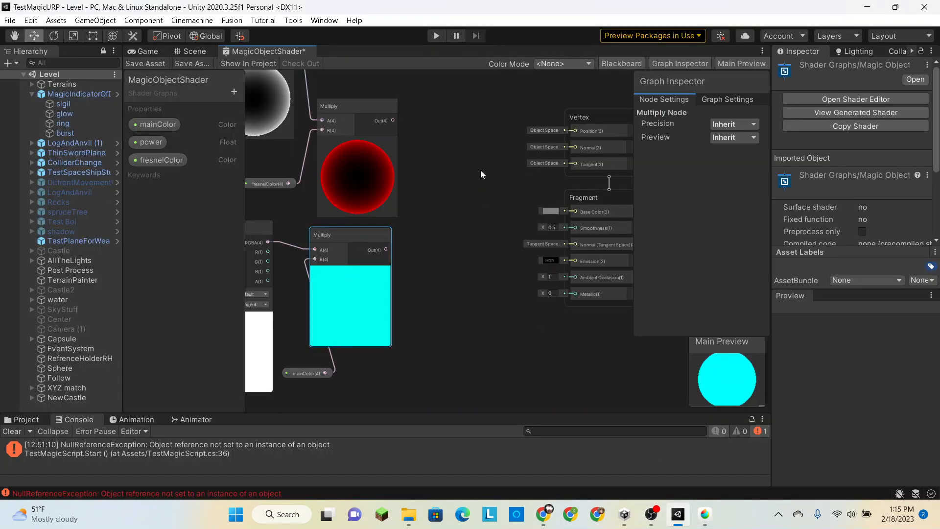
left_click(390, 158)
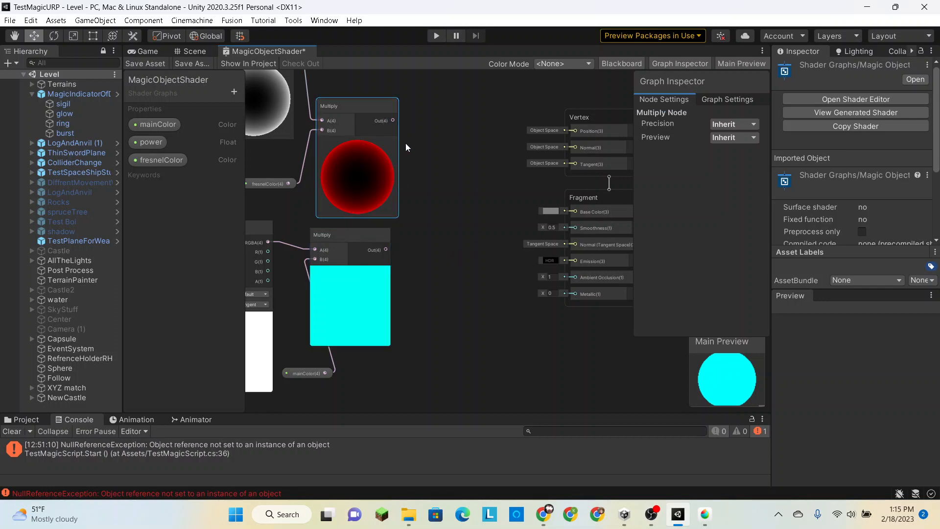
left_click_drag(393, 122, 569, 265)
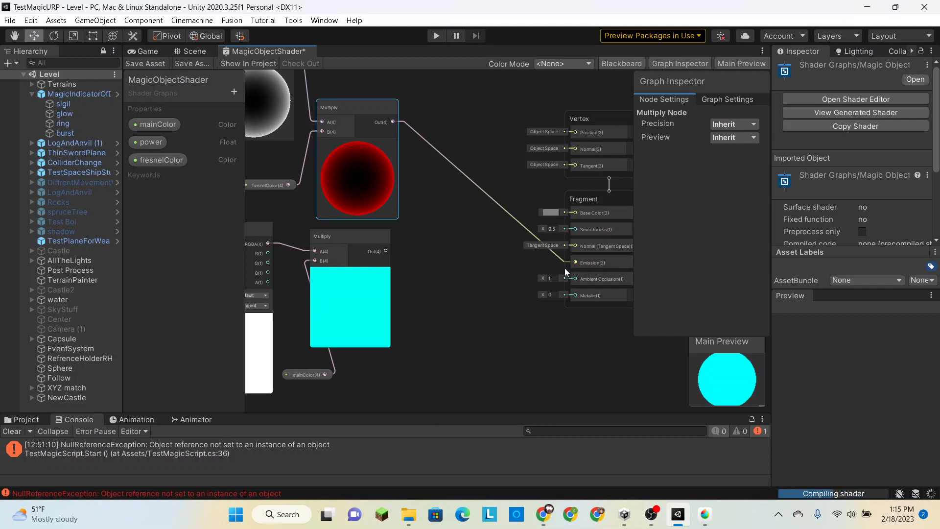
left_click_drag(385, 251, 570, 216)
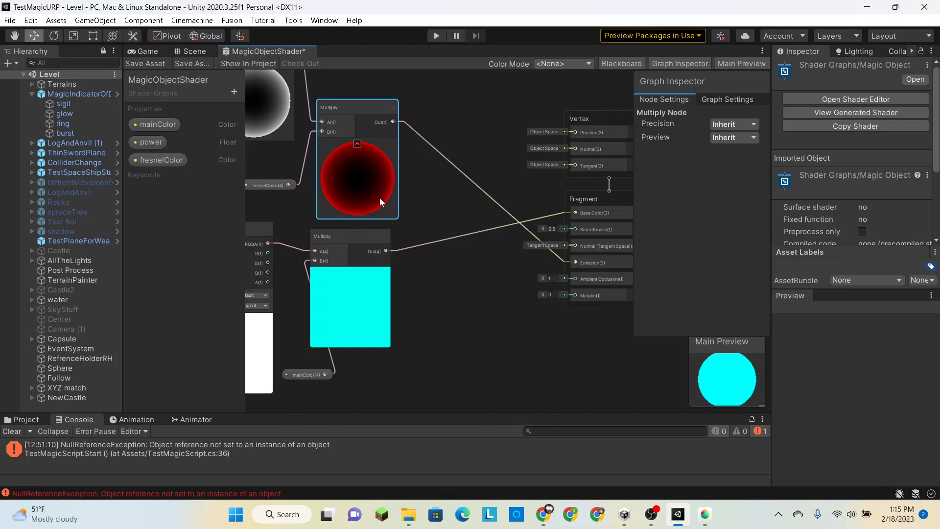
- Save the shader graph, then show the scene with an enlarged view of the MaterialsOfDoom assets
scroll(469, 211, "down", 5)
scroll(469, 210, "up", 6)
scroll(469, 211, "down", 2)
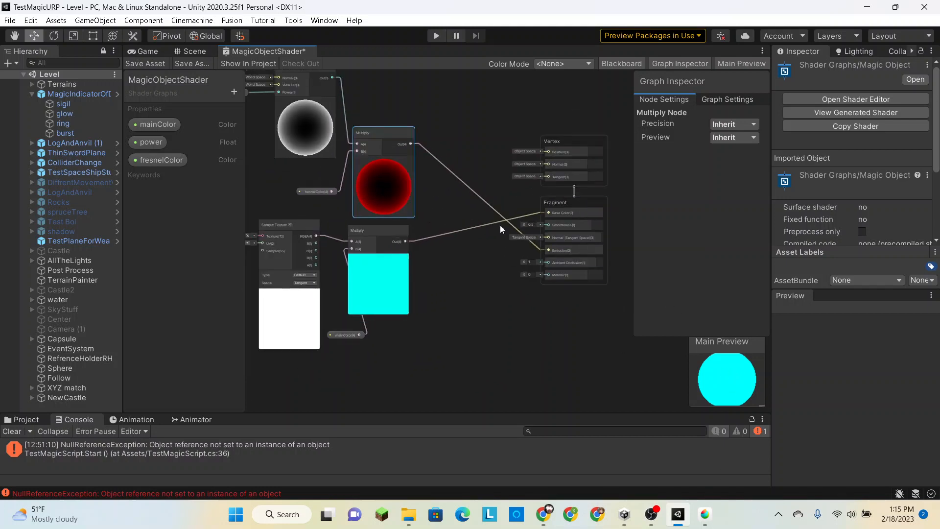
scroll(544, 208, "up", 5)
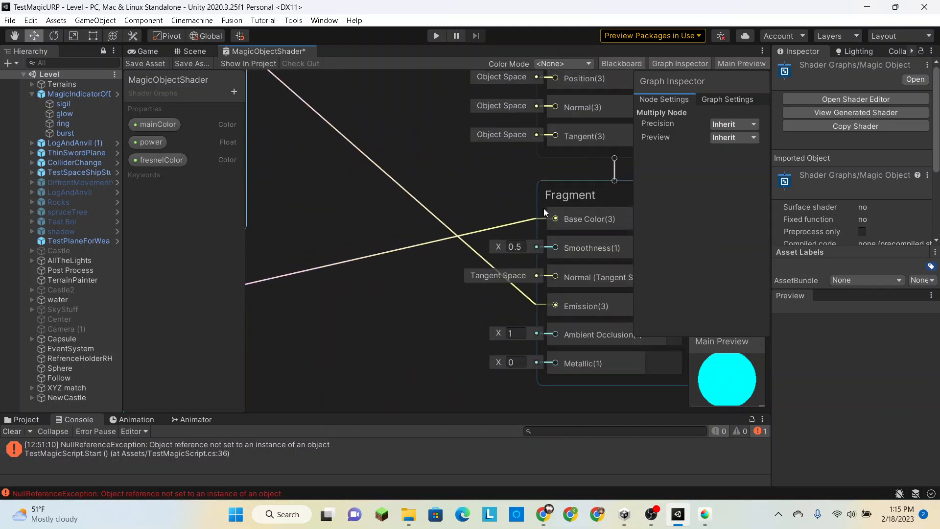
scroll(543, 208, "down", 6)
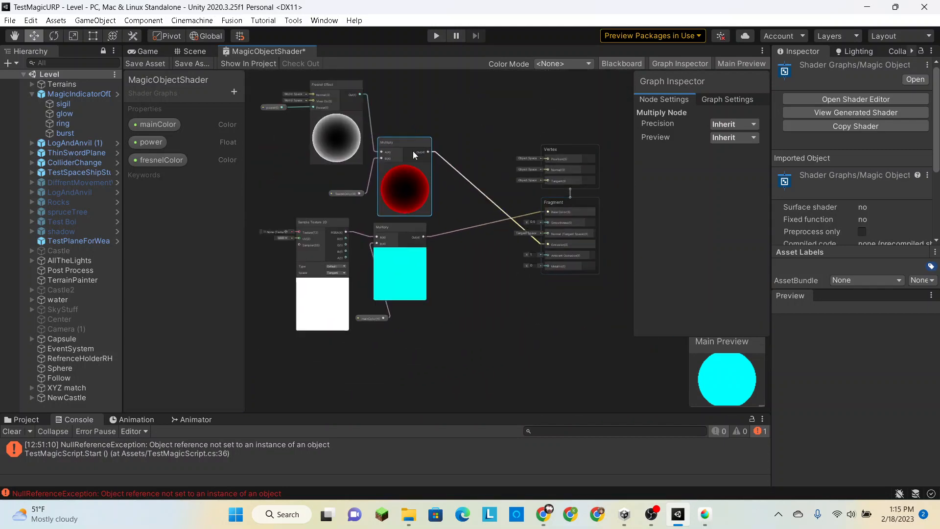
left_click(158, 65)
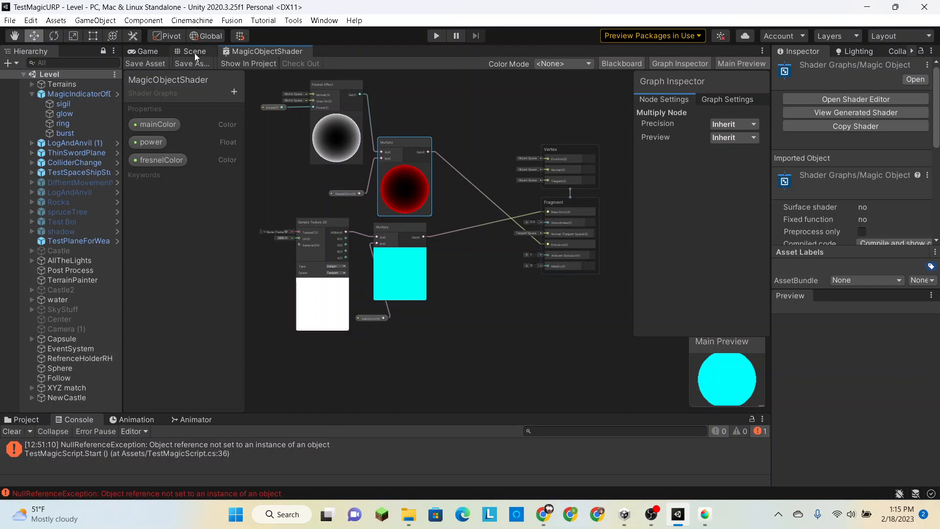
left_click(195, 52)
left_click(21, 419)
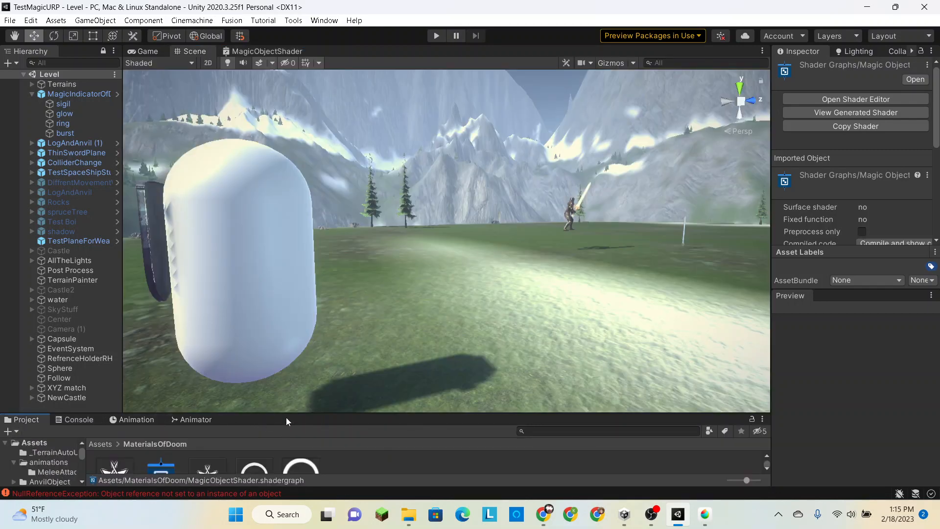
left_click_drag(286, 417, 286, 326)
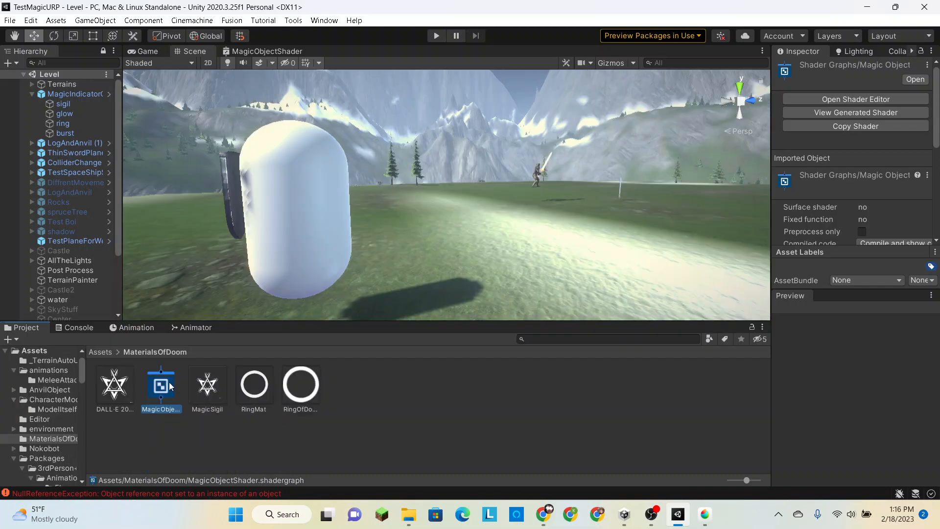
- Create a material from the MagicObjectShader asset, name it MagicMat and apply it to the white capsule in the scene
right_click(169, 382)
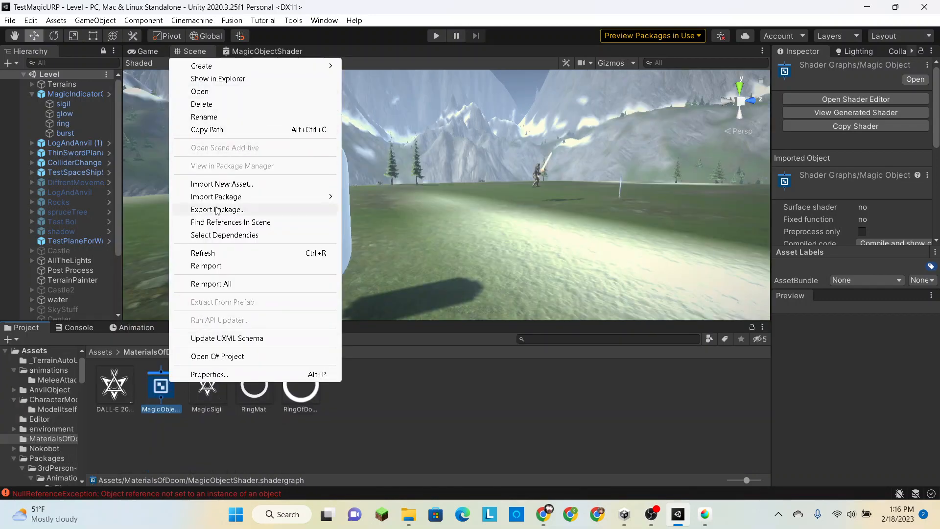
mouse_move(221, 69)
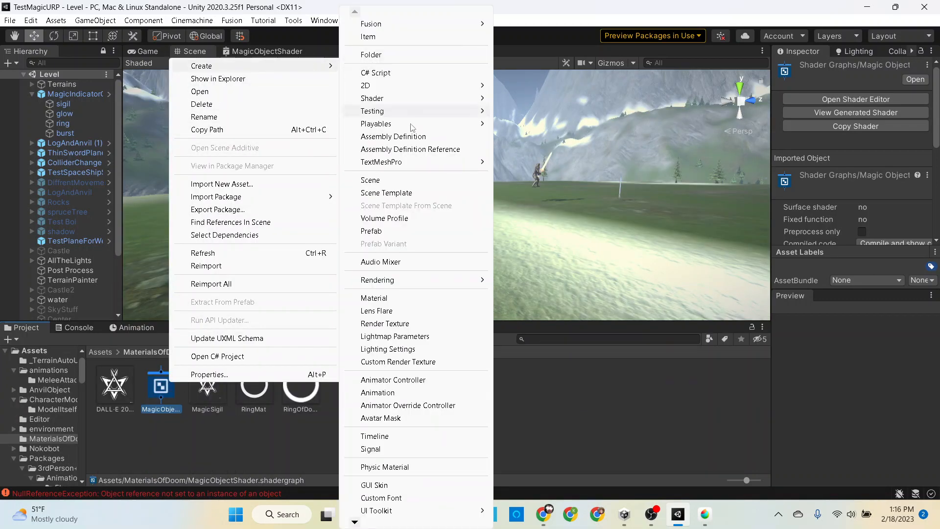
left_click(386, 298)
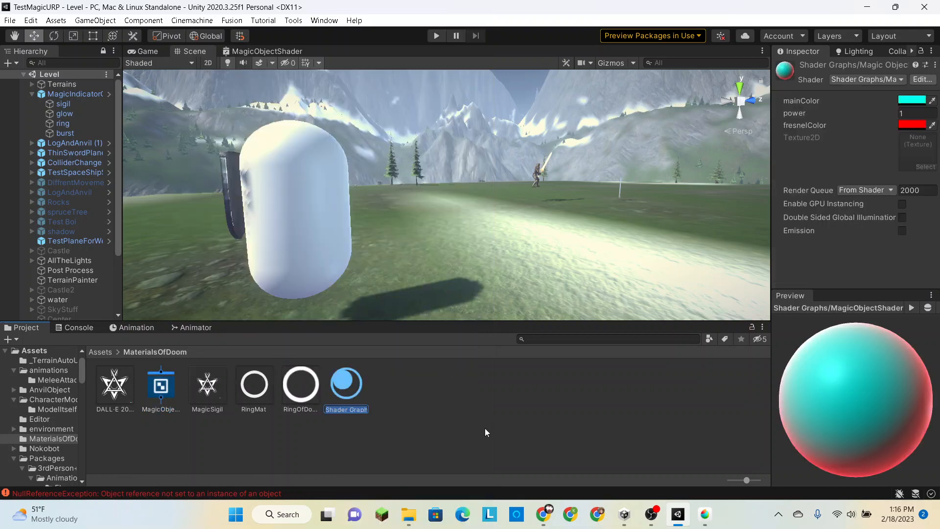
type("MagicObj")
key("BackSpace")
key("BackSpace")
key("BackSpace")
type("Mat")
key("Return")
left_click_drag(178, 396, 304, 208)
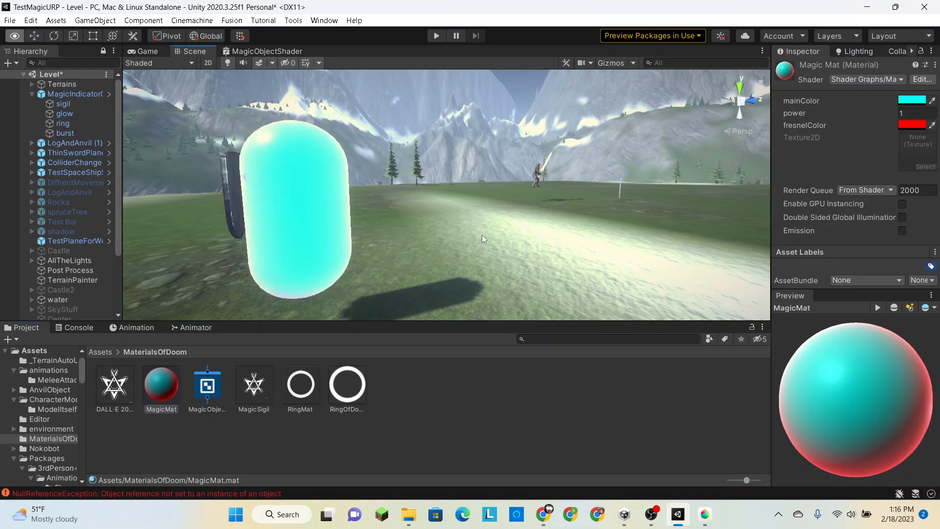
left_click_drag(481, 234, 578, 235, "alt")
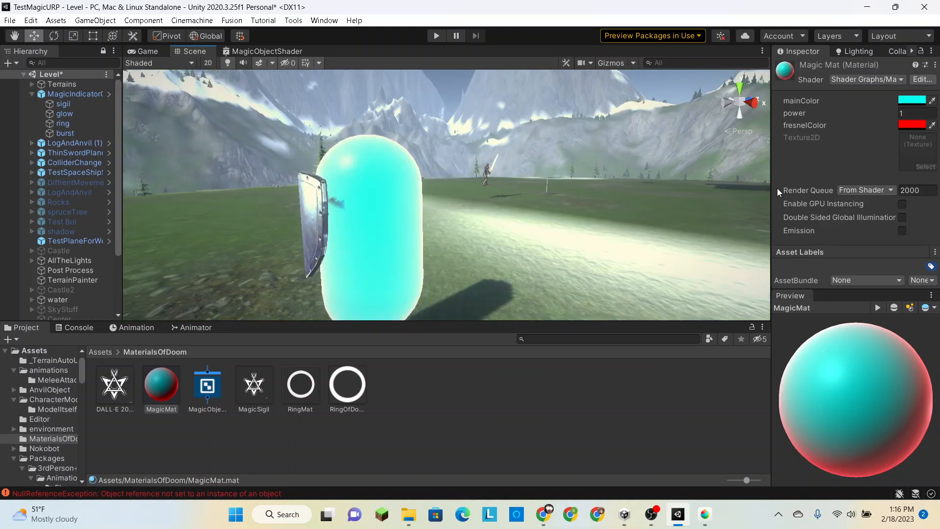
- Set MagicMat's power to 0.19 and its mainColor to black (000000)
left_click(874, 113)
left_click_drag(874, 113, 850, 121)
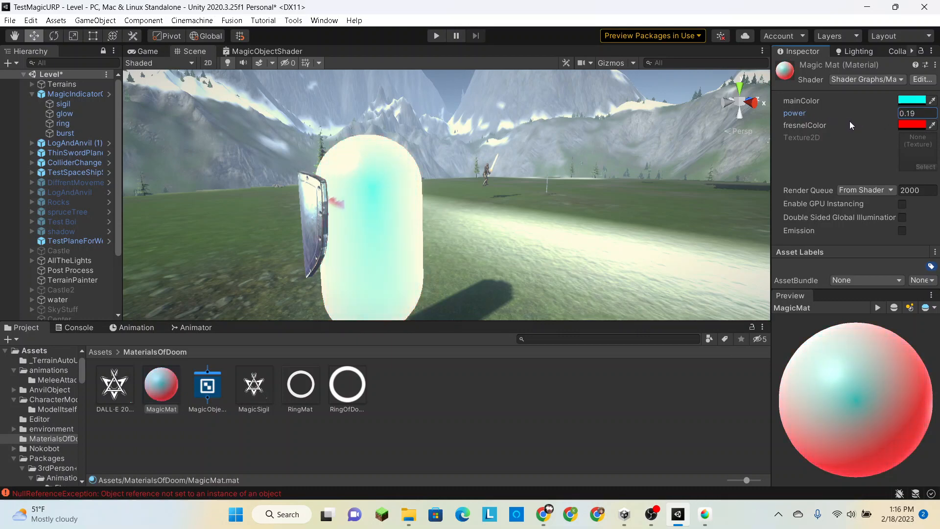
left_click(912, 100)
mouse_move(850, 185)
left_mouse_down()
mouse_move(789, 202)
mouse_move(780, 196)
mouse_move(767, 251)
left_mouse_up()
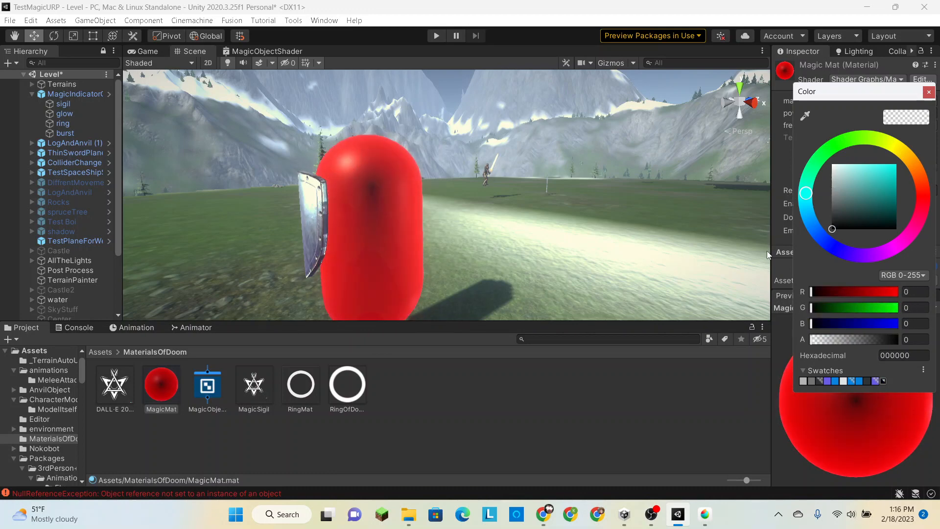
left_click(929, 92)
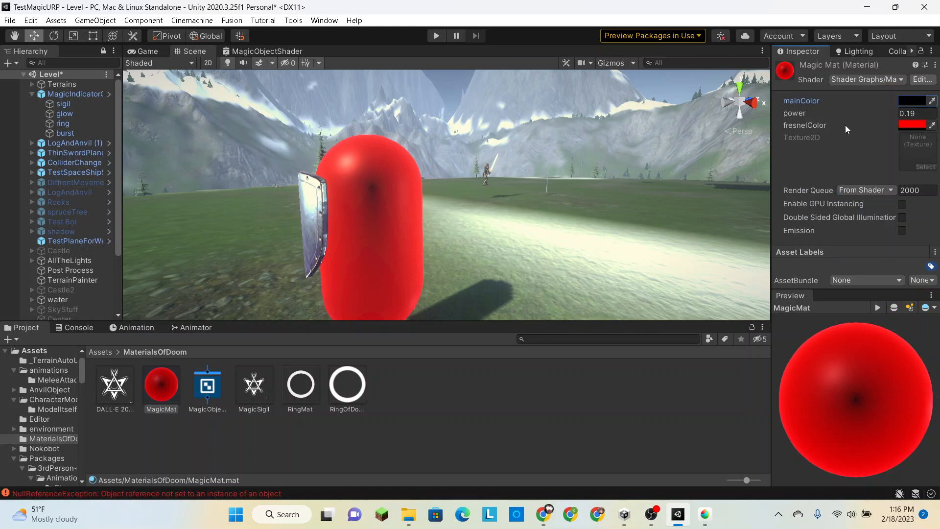
- Set MagicMat's power to 1.47 and its fresnelColor to white (FFFFFF)
left_click(842, 124)
left_click_drag(881, 117, 901, 103)
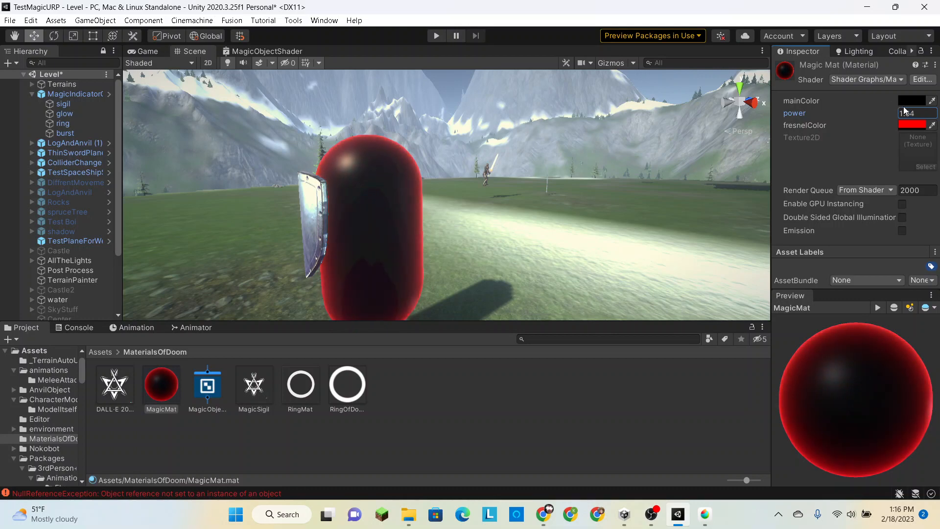
left_click(889, 127)
left_click(913, 126)
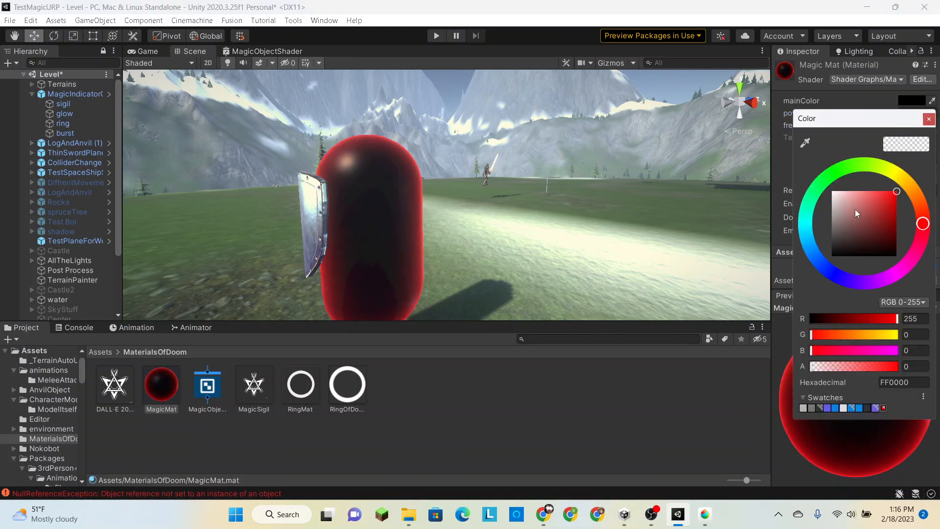
left_click_drag(855, 209, 795, 183)
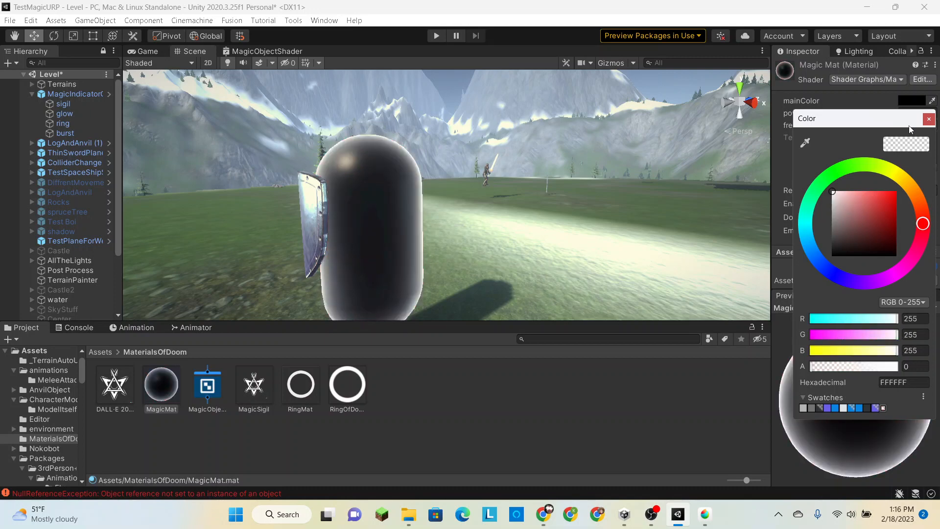
left_click(929, 119)
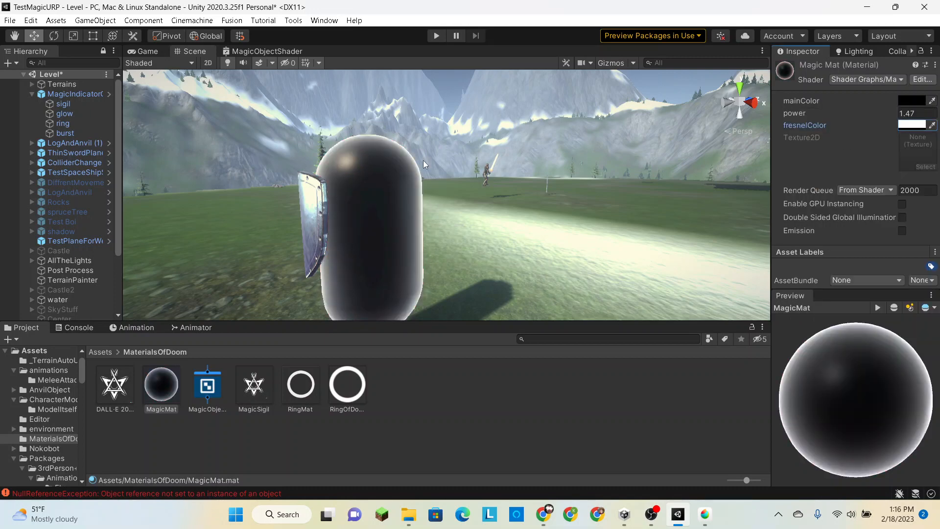
- Try a dark purple (510D66) as MagicMat's mainColor, return it to black (000000) and look at the capsule in the scene
left_click(918, 101)
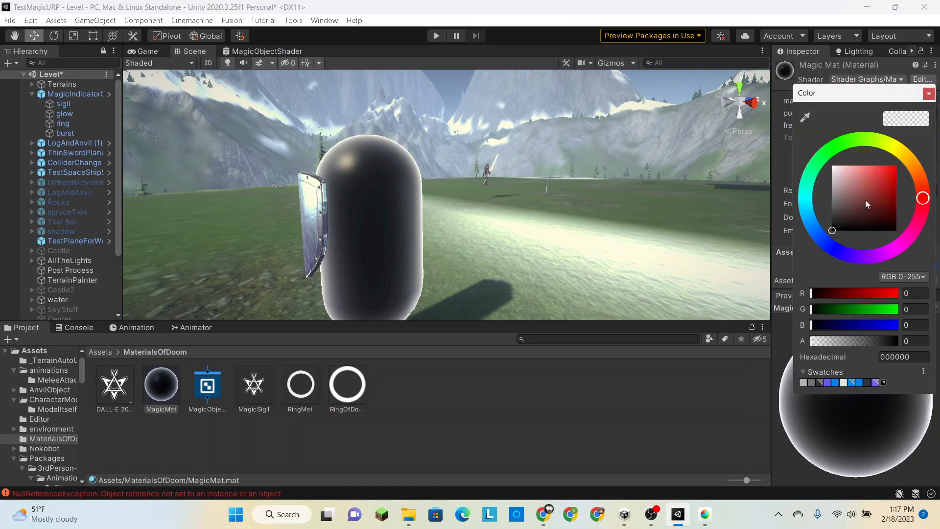
left_click_drag(866, 204, 883, 263)
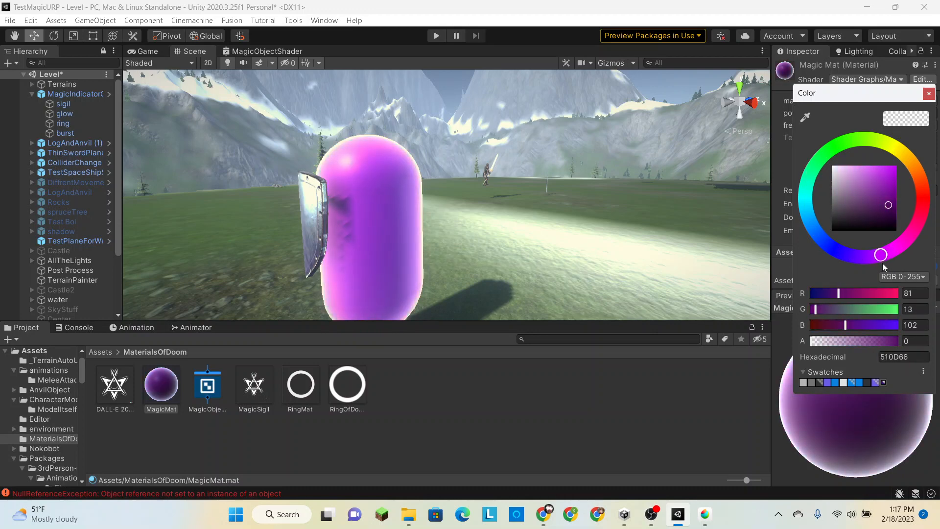
left_click_drag(891, 217, 810, 252)
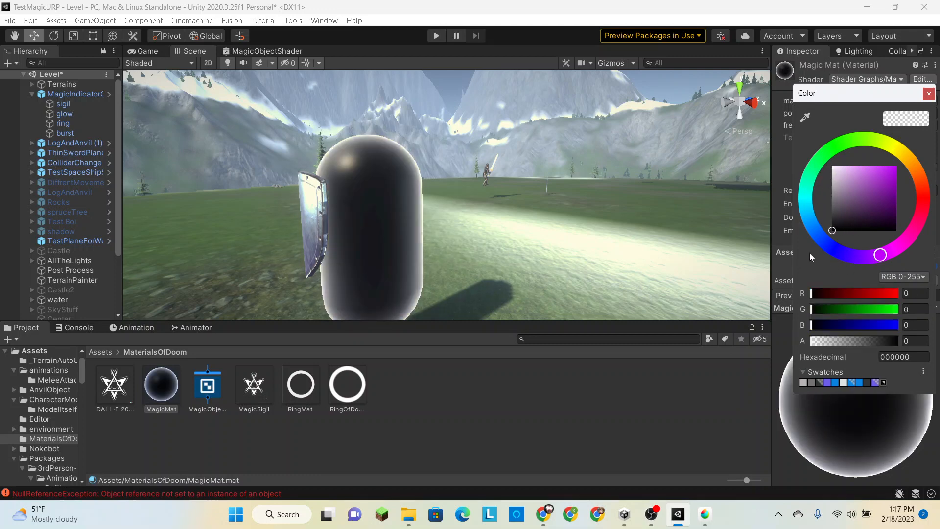
left_click(928, 91)
right_click_drag(548, 223, 461, 230)
left_click(436, 119)
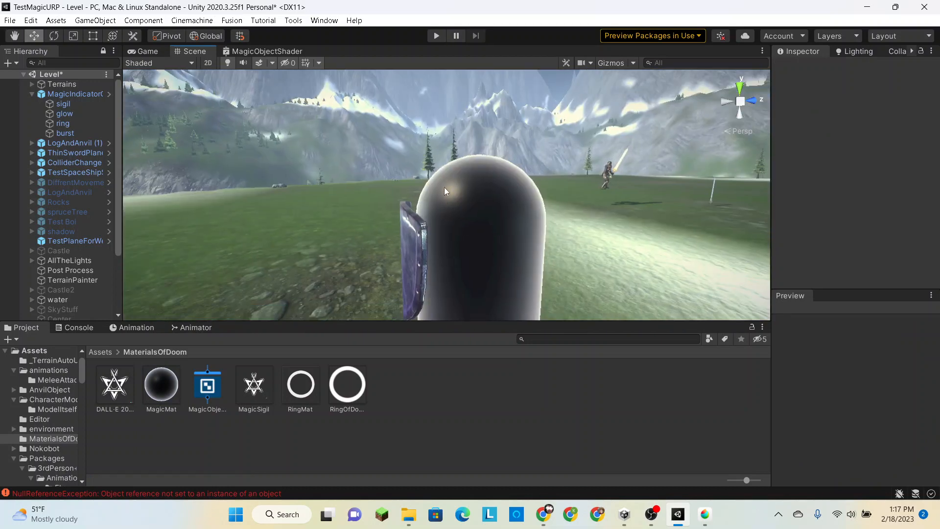
- Add a Float property named smooth to the MagicObjectShader graph
left_click(269, 49)
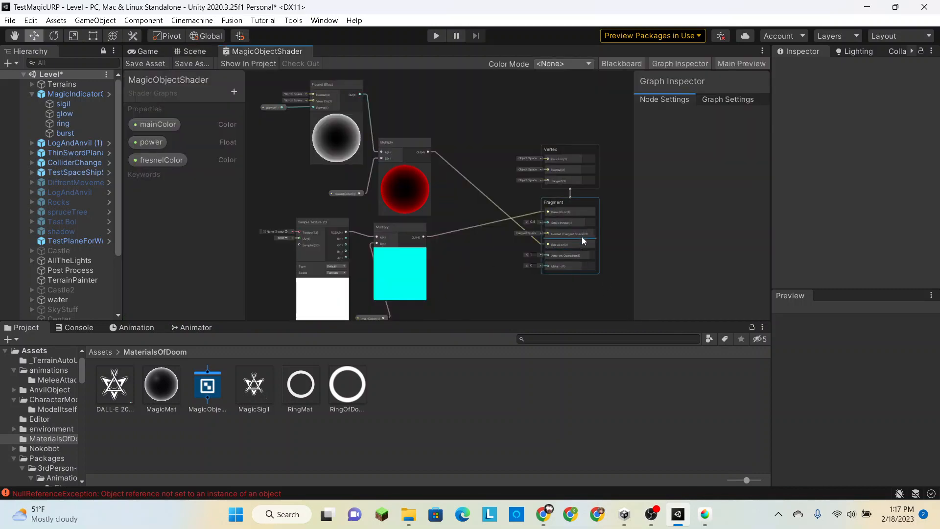
scroll(554, 228, "up", 3)
scroll(554, 229, "up", 3)
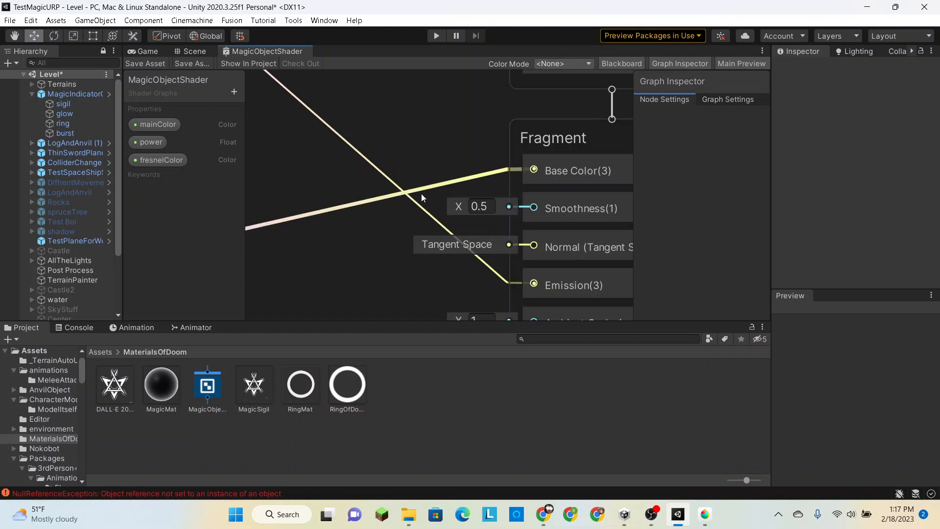
left_click(234, 91)
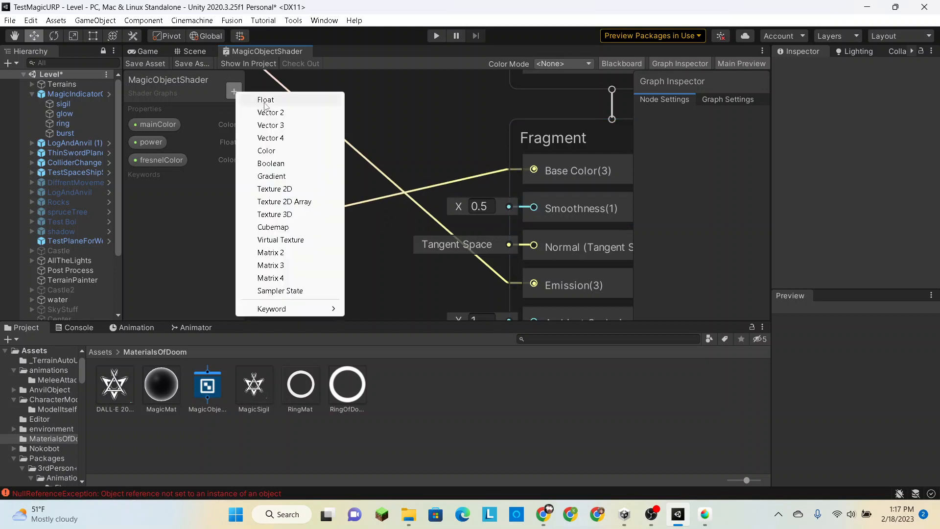
left_click(260, 98)
type("smooth")
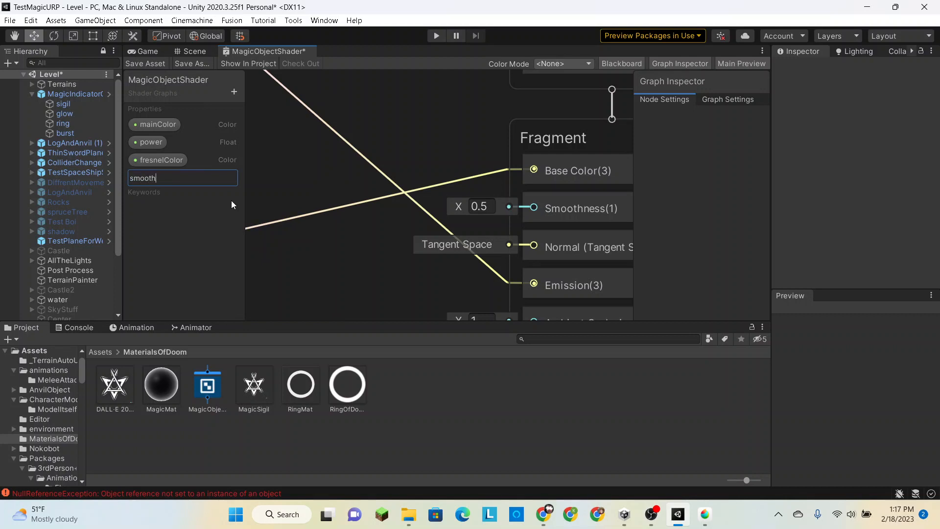
key("Return")
- Place the smooth property in the graph, connect it to the Fragment Smoothness input and save the asset
left_click(154, 179)
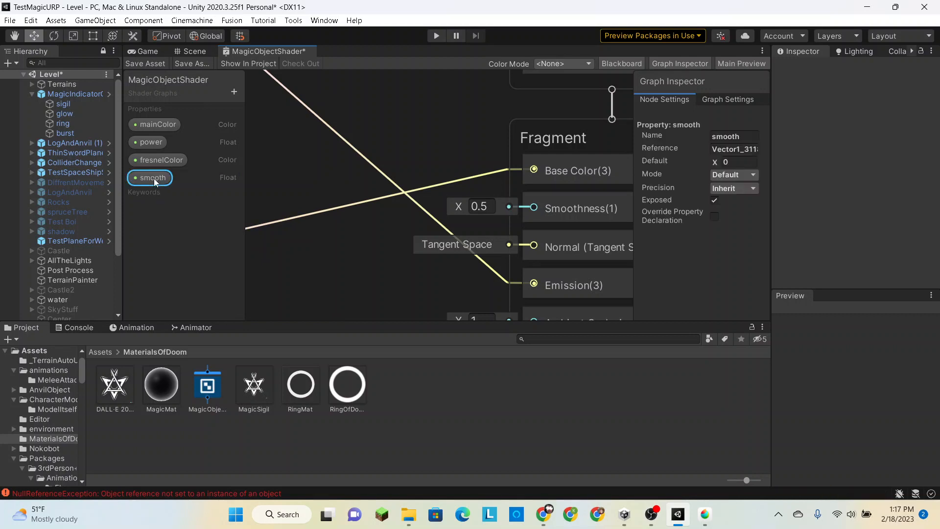
left_click_drag(331, 224, 337, 231)
left_click_drag(419, 240, 521, 216)
left_click(140, 63)
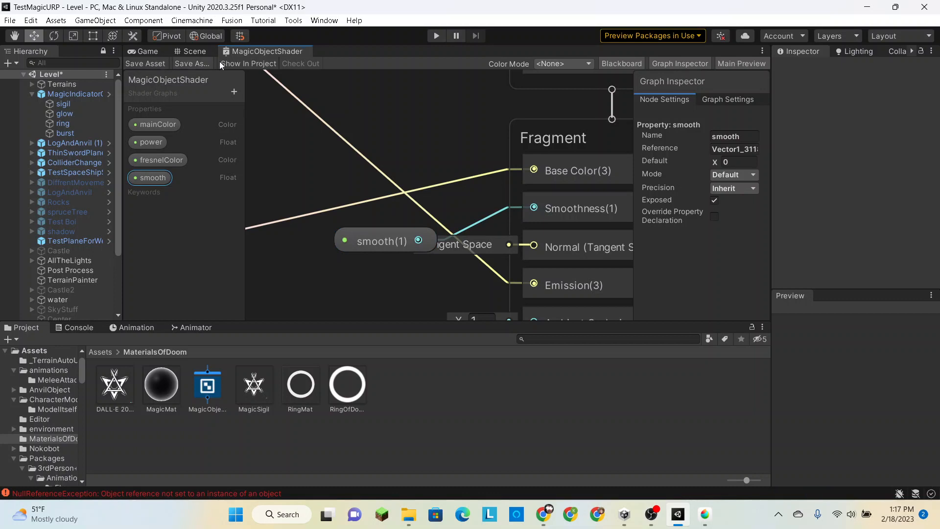
- Review the shader's graph settings and examine the capsule's edge glow in the scene from several viewpoints
scroll(477, 145, "down", 4)
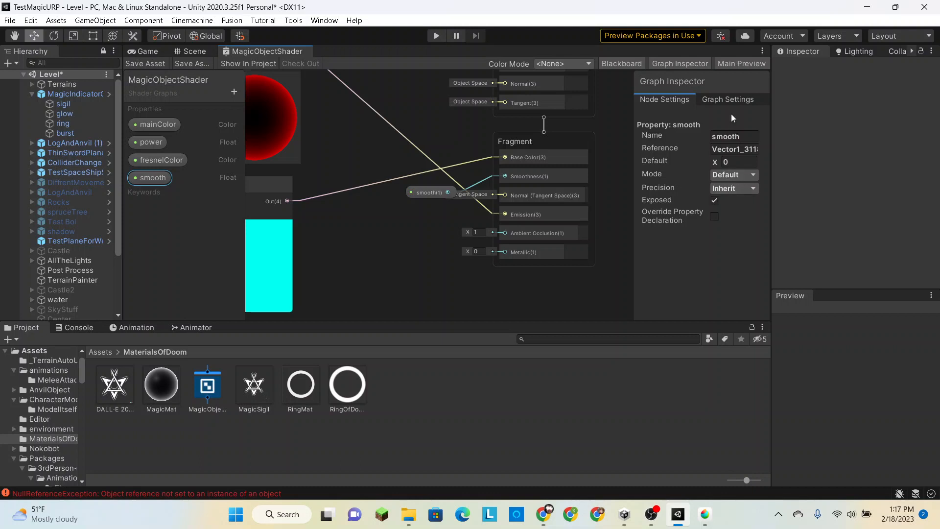
left_click(724, 100)
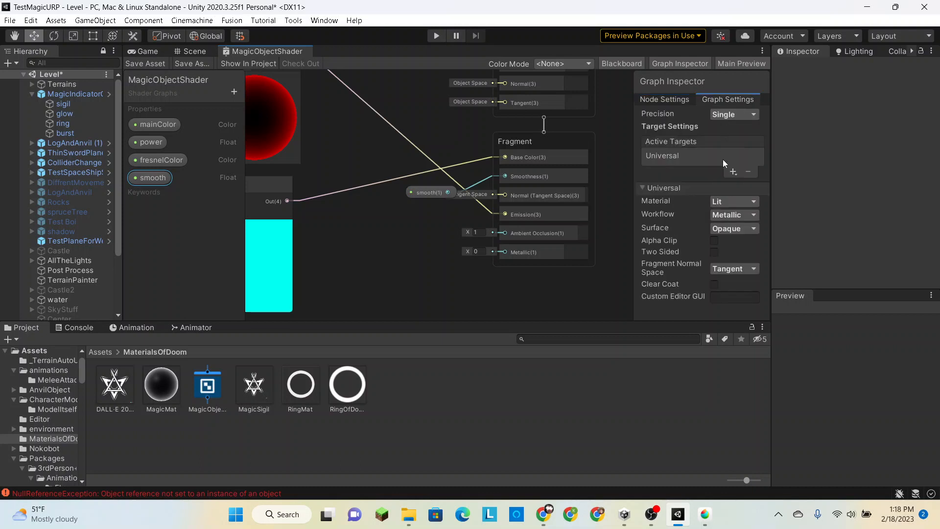
left_click(737, 203)
left_click(421, 194)
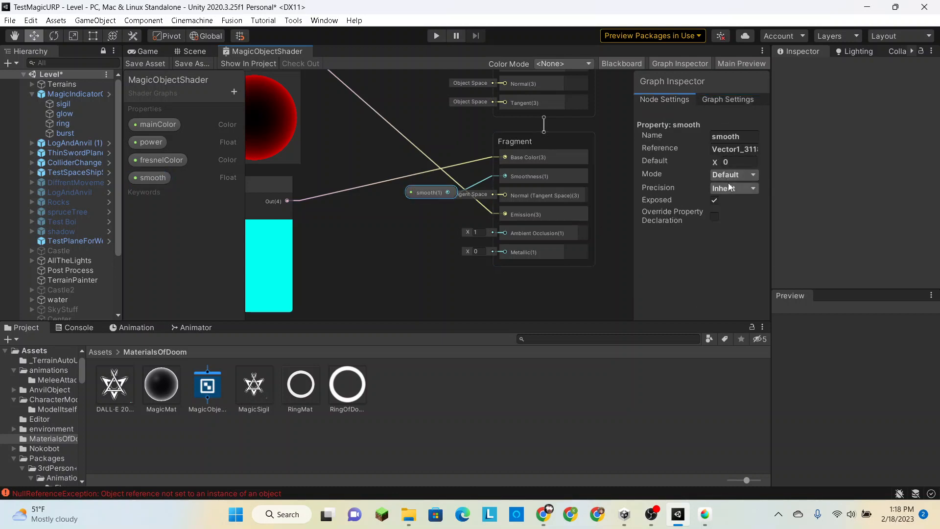
left_click(722, 100)
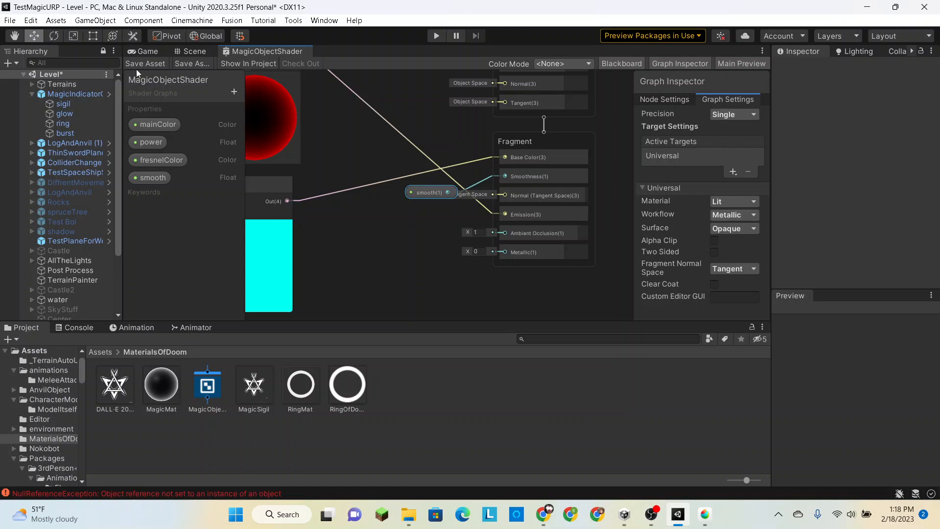
left_click(194, 51)
right_click_drag(480, 186, 483, 239)
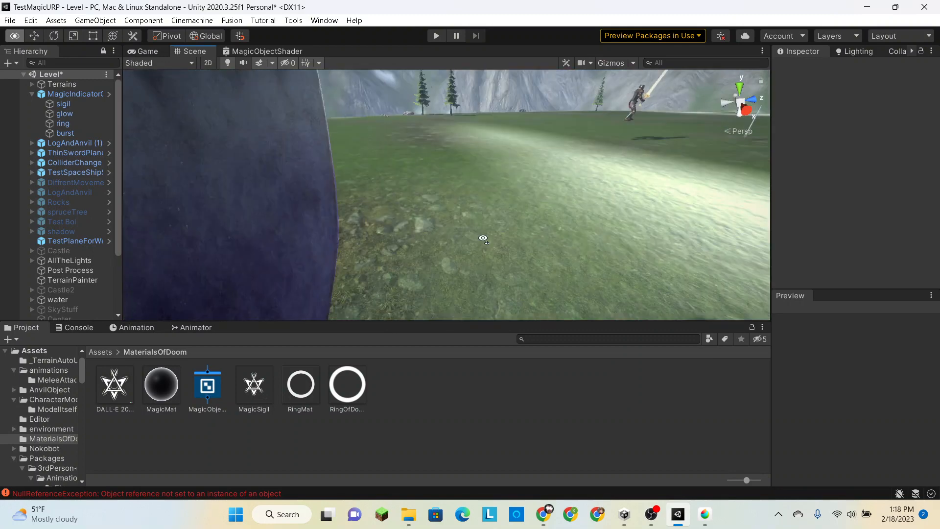
right_click_drag(483, 238, 391, 227)
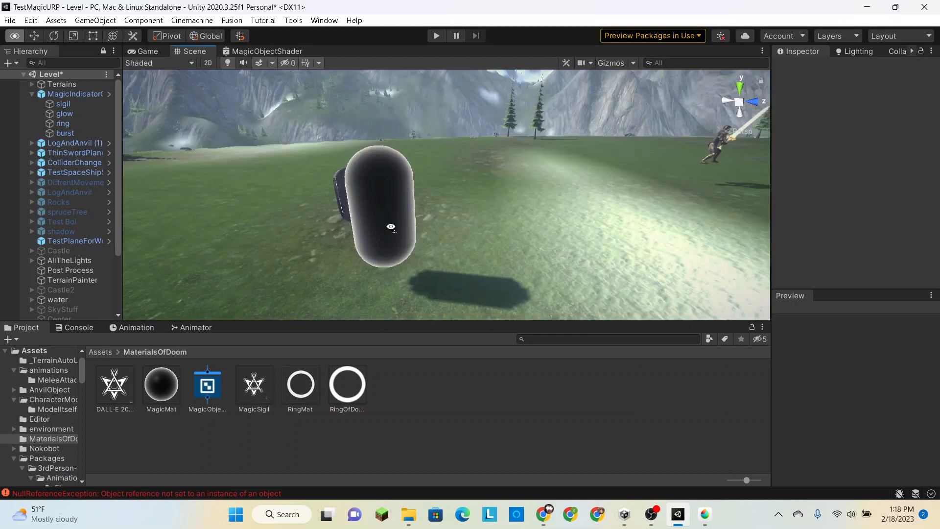
right_click_drag(390, 227, 444, 231)
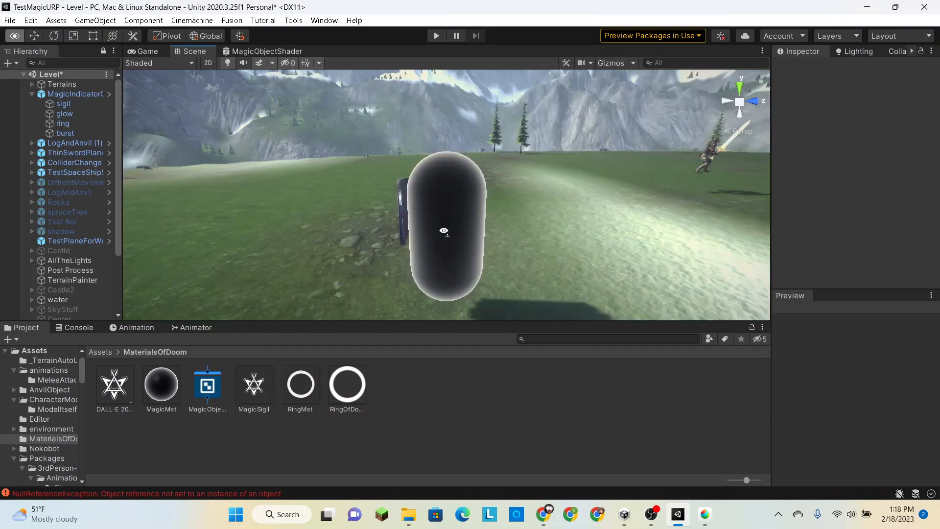
right_click_drag(444, 231, 248, 62)
left_click(248, 52)
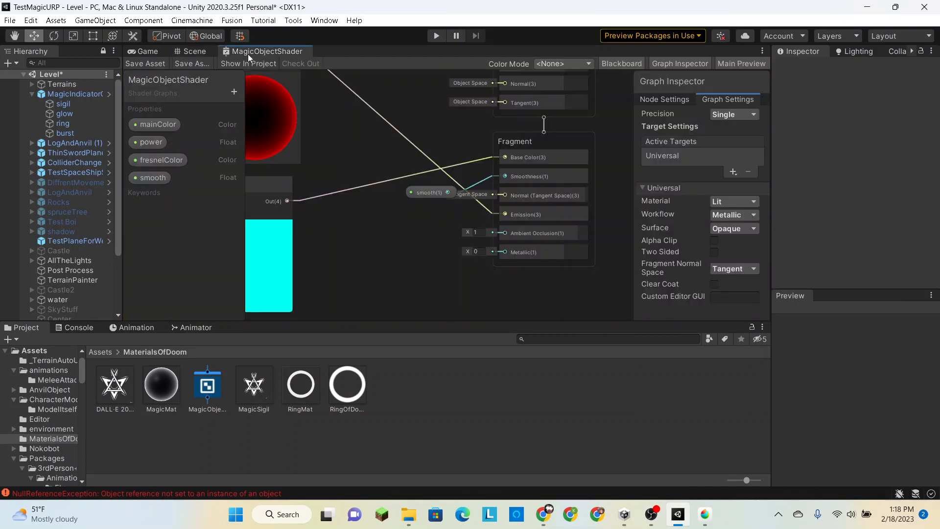
left_click(195, 52)
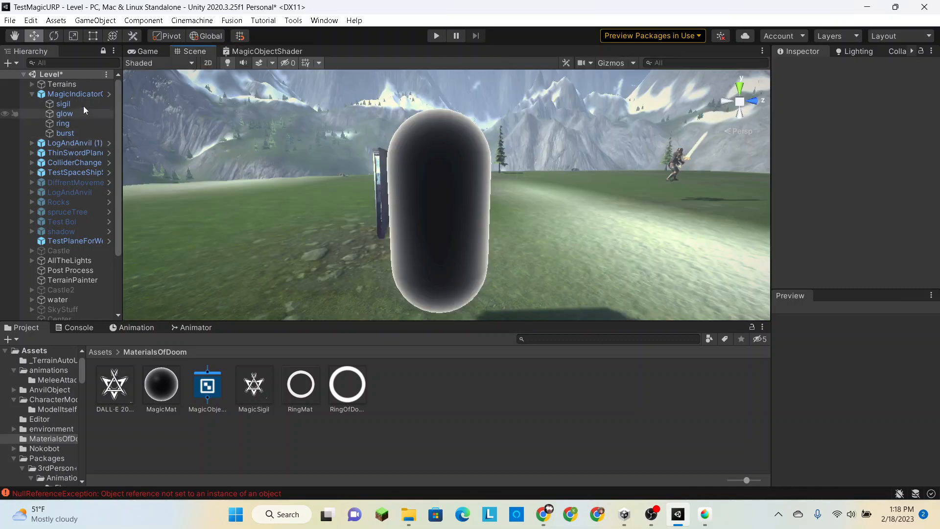
- Find AllTheLights by searching the scene objects for light, and toggle it off and on to compare the capsule's glow
left_click(71, 63)
type("light")
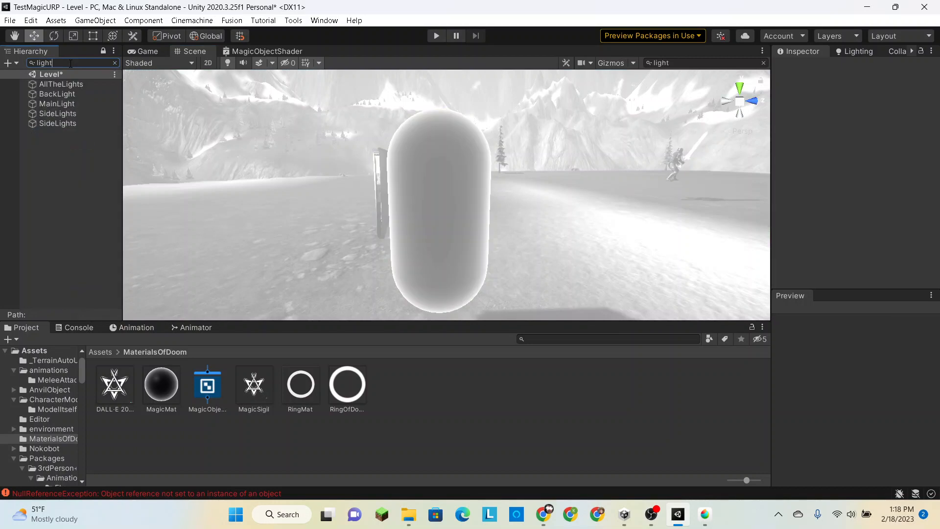
left_click(69, 84)
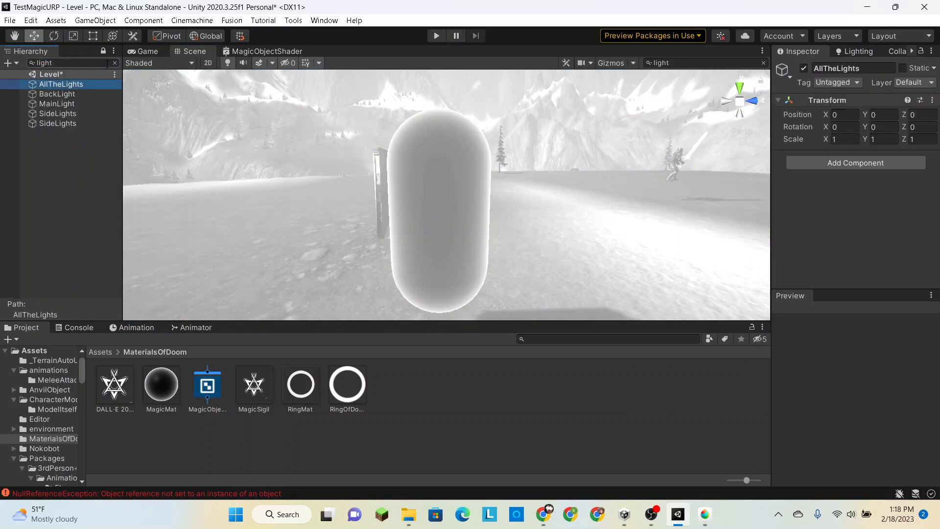
left_click(115, 63)
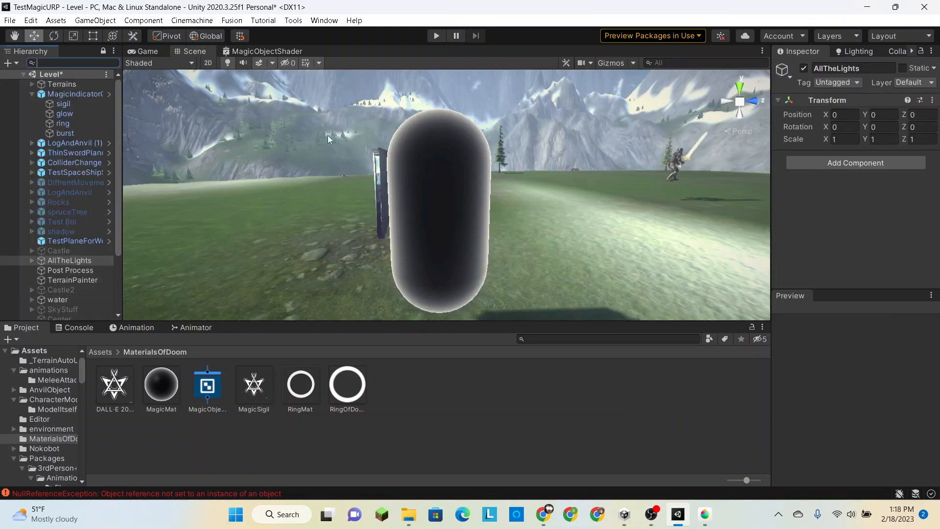
left_click(805, 68)
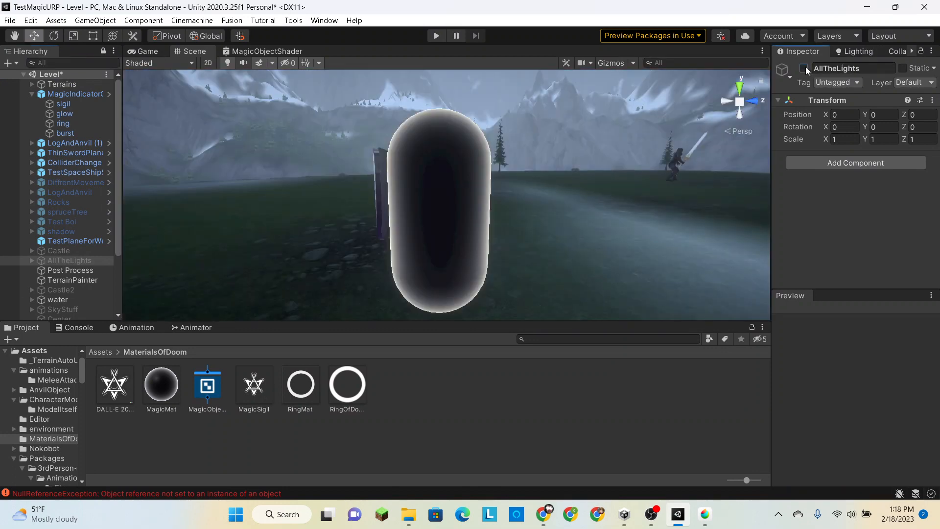
left_click(804, 68)
left_click(805, 68)
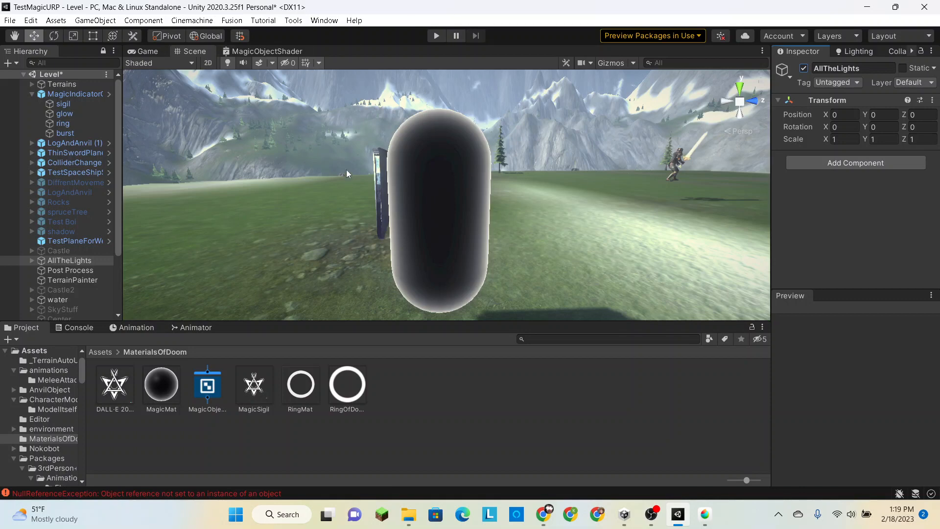
- Try the Unlit material type in MagicObjectShader, save and check the capsule in the scene, and set the type back to Lit
left_click(254, 51)
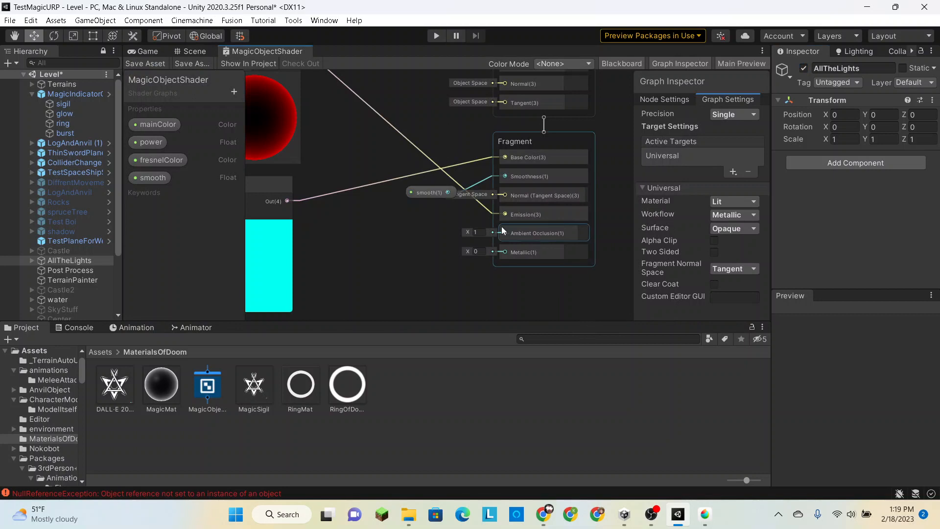
left_click(739, 202)
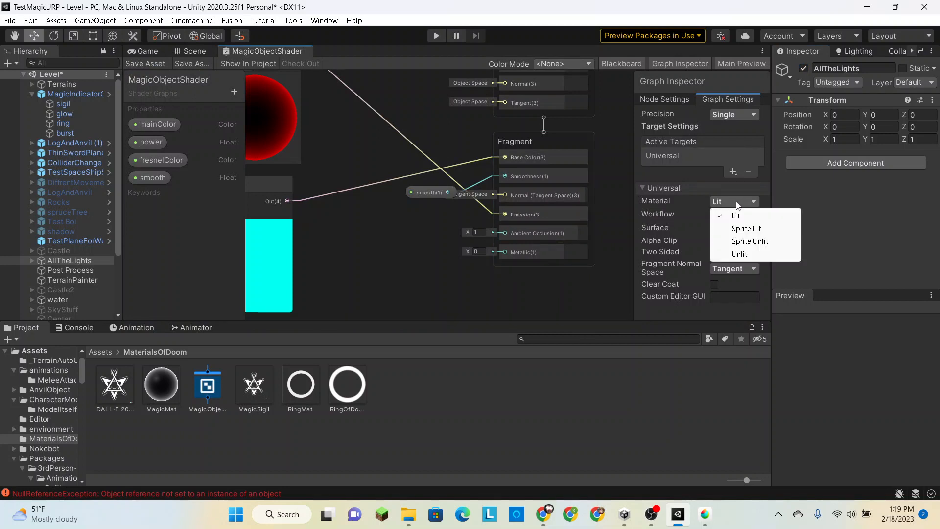
left_click(740, 255)
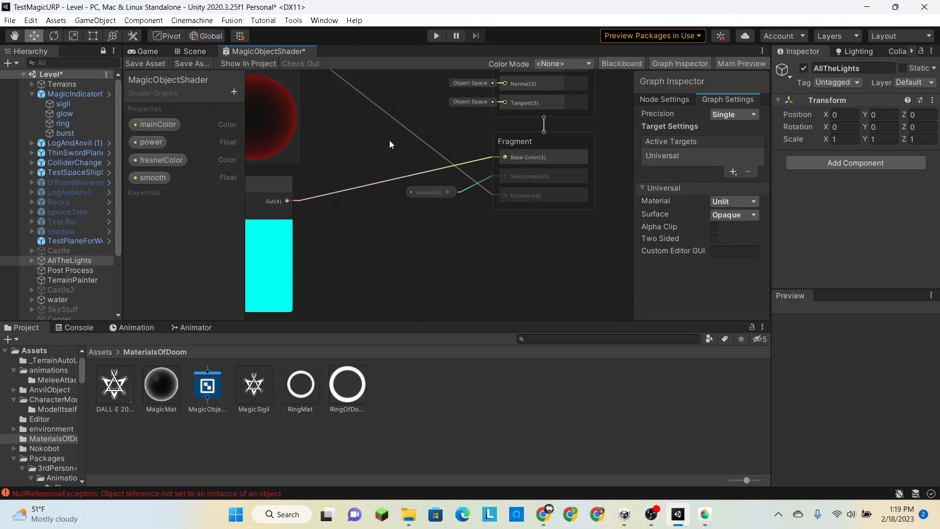
left_click(136, 62)
left_click(194, 51)
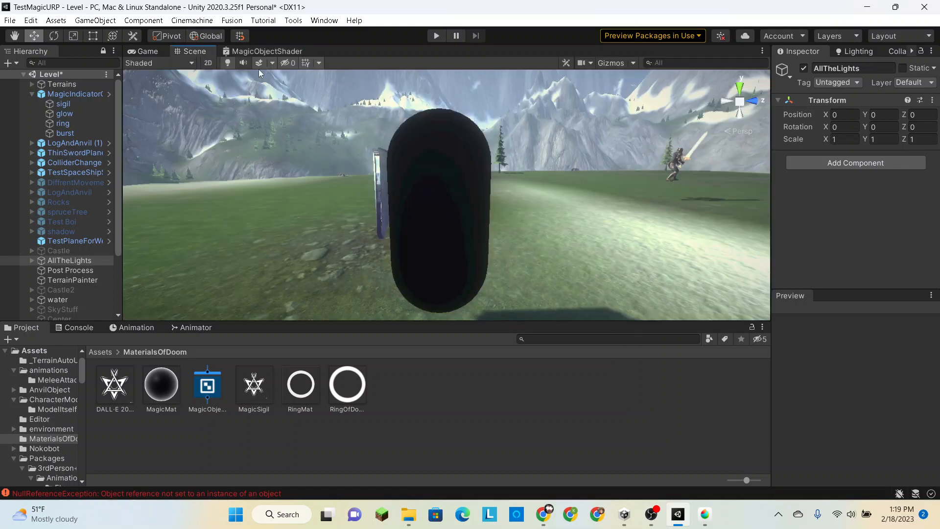
left_click(238, 52)
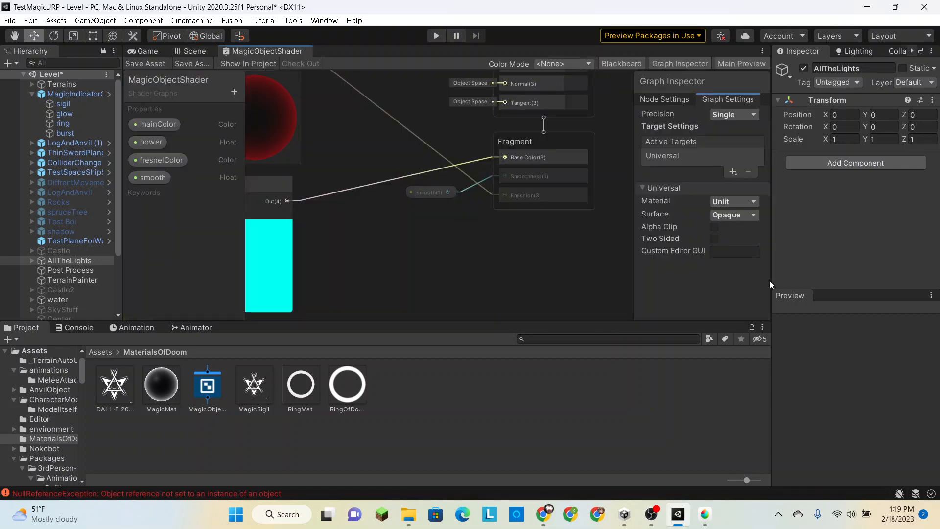
left_click(740, 204)
left_click(738, 215)
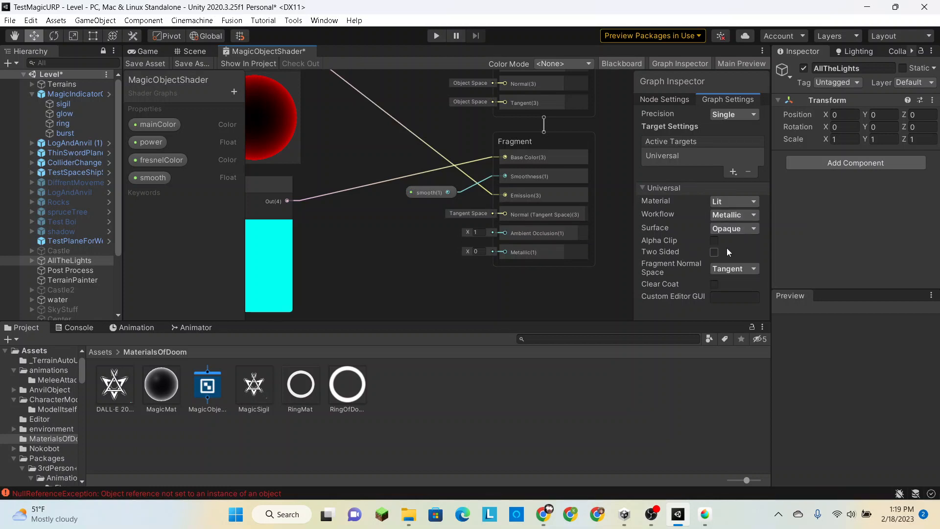
- Check the graph's workflow options, save MagicObjectShader with the Lit material type, and view the capsule in the scene
left_click(736, 218)
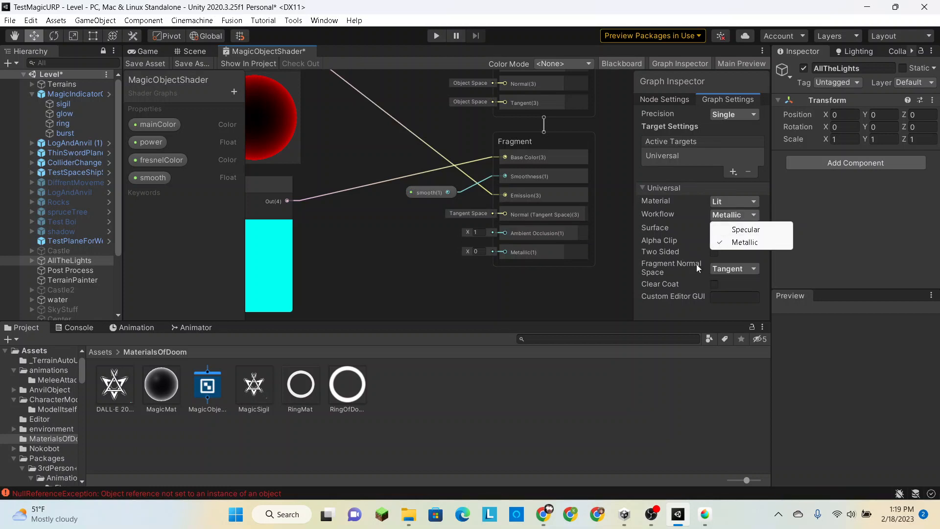
left_click(674, 296)
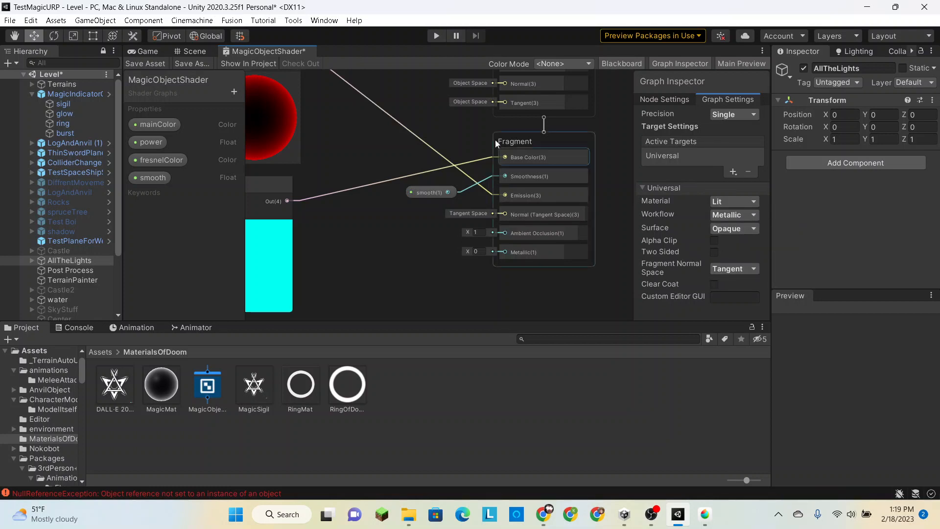
left_click(157, 64)
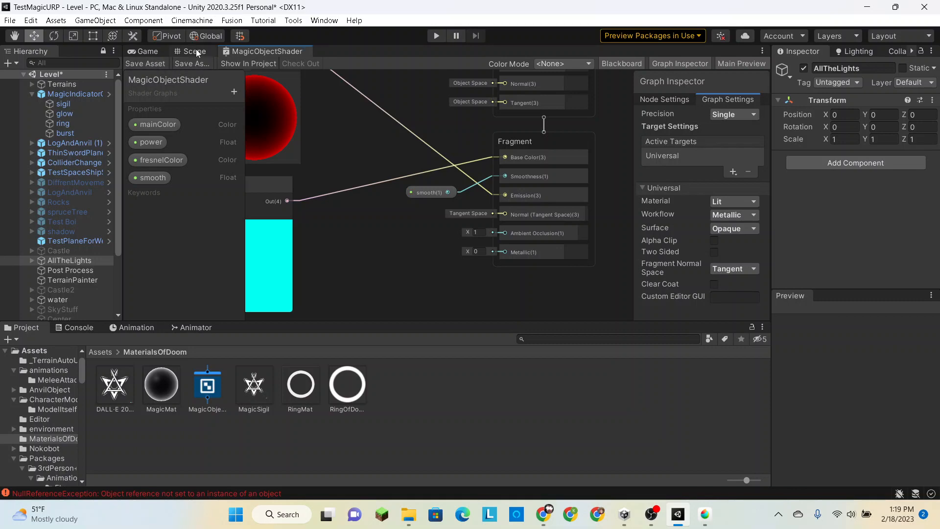
left_click(195, 51)
scroll(428, 171, "down", 5)
scroll(428, 172, "down", 5)
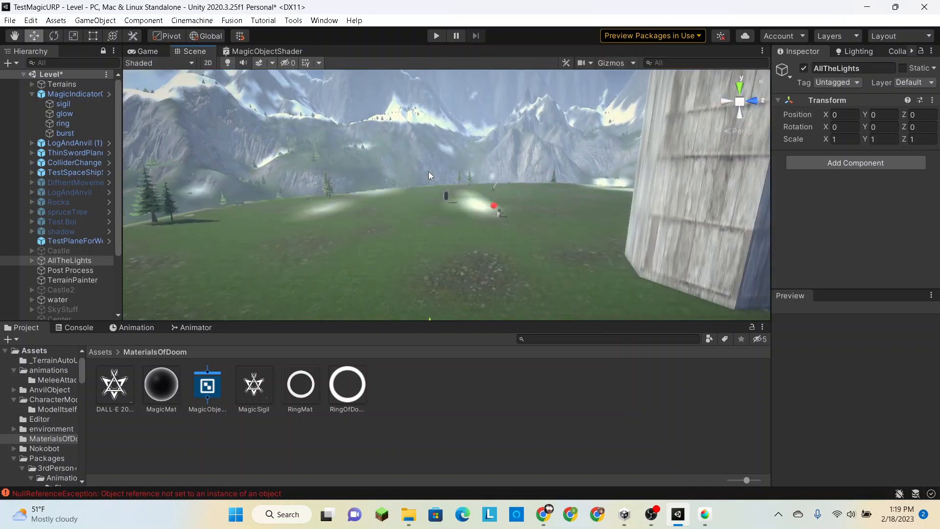
scroll(428, 172, "up", 7)
scroll(428, 171, "up", 10)
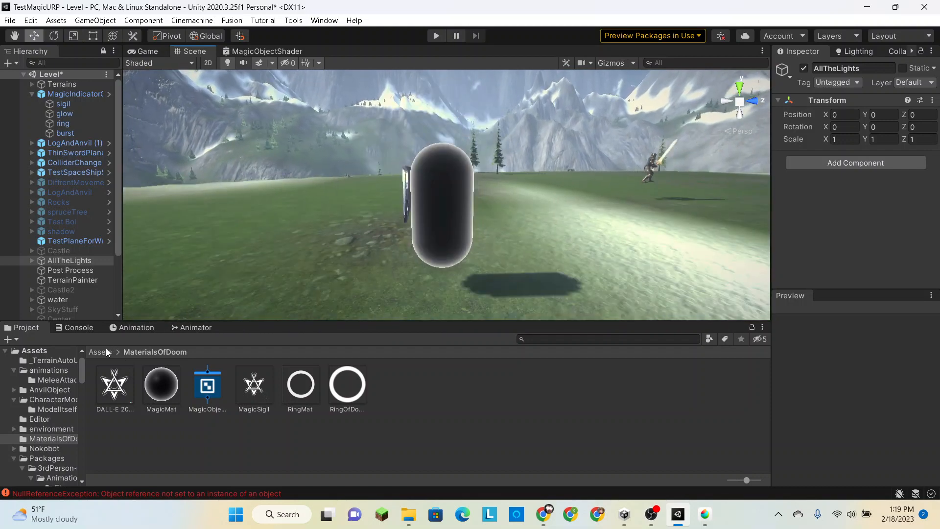
- Add the sword1 prefab from prefabs/Model(Holding)/Weapons to the scene near the capsule and frame it in the view
left_click(99, 352)
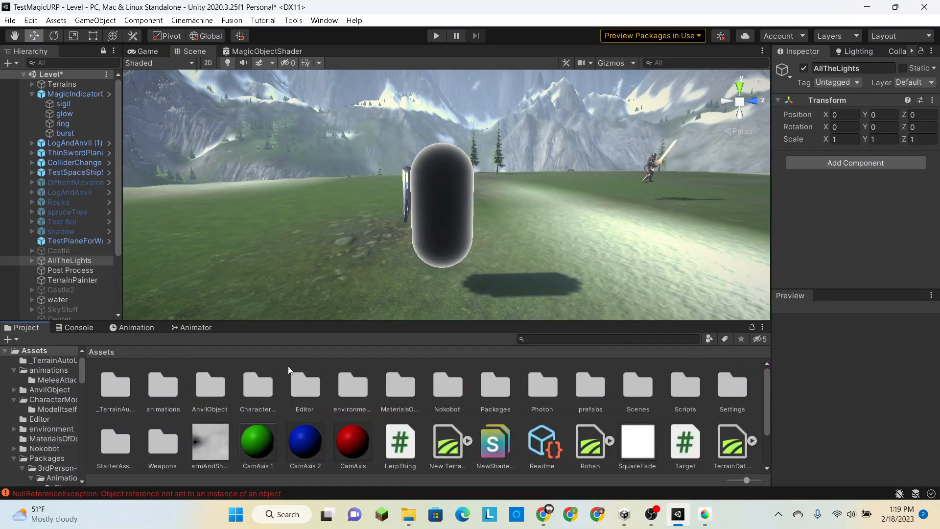
double_click(590, 390)
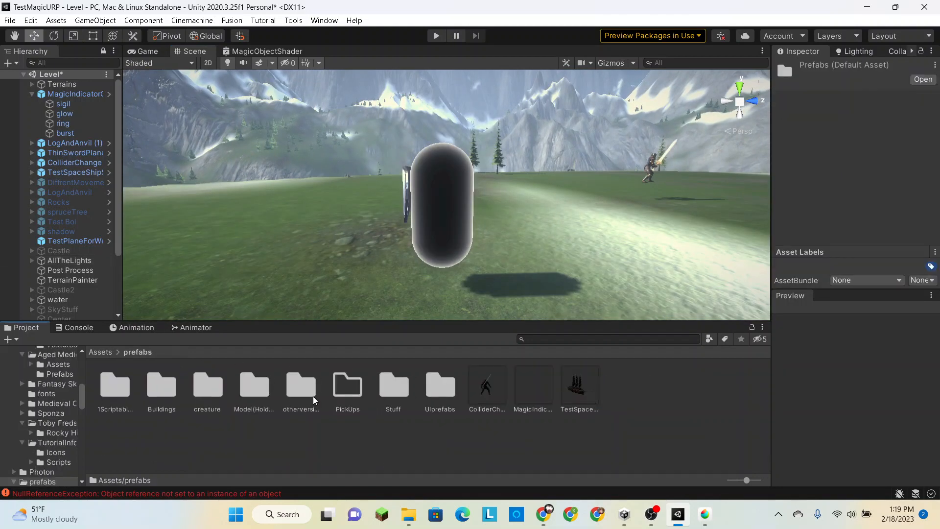
double_click(254, 387)
double_click(168, 394)
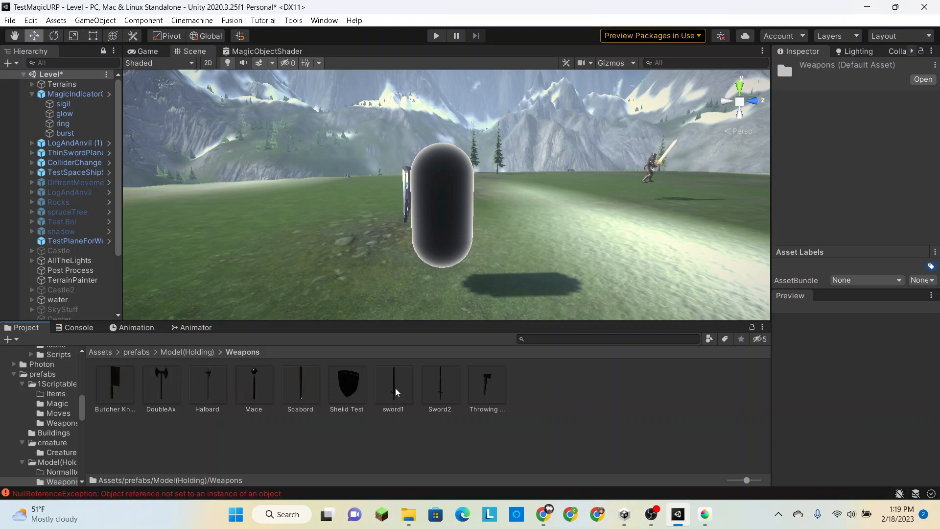
left_click_drag(395, 388, 373, 310)
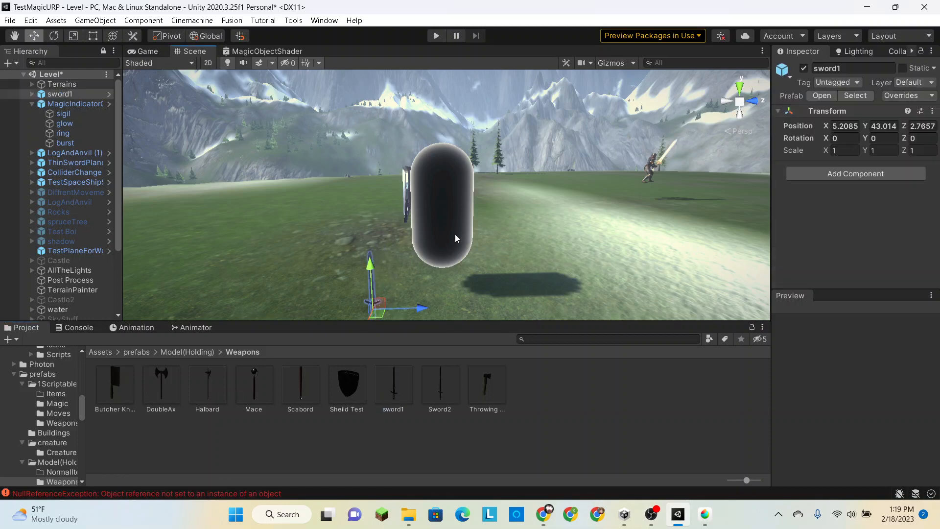
double_click(59, 94)
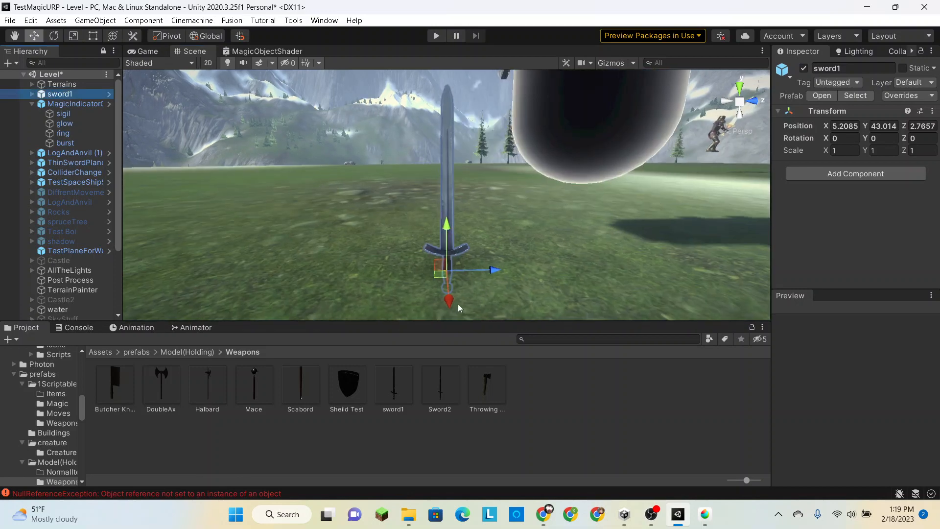
- Apply MagicMat from the MaterialsOfDoom folder to the sword and raise the sword to Y 43.284
left_click(108, 356)
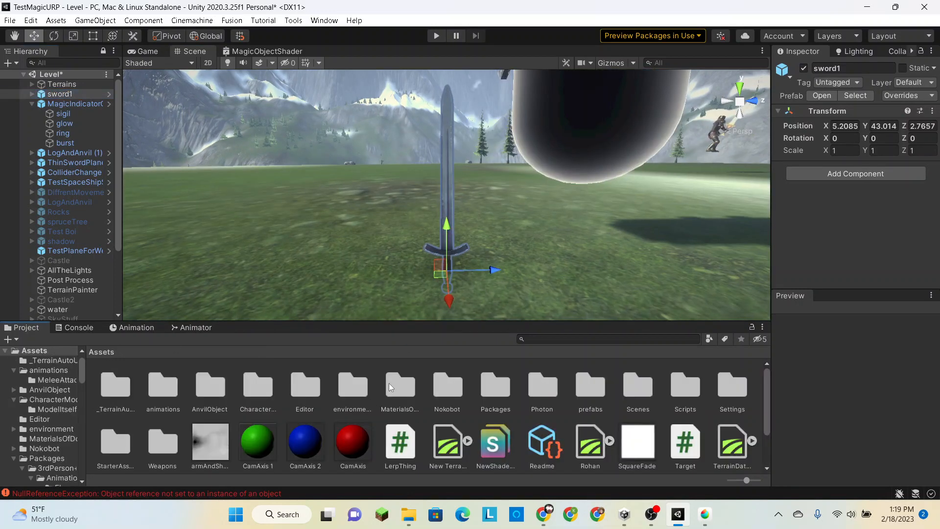
double_click(389, 383)
left_click_drag(161, 385, 448, 177)
left_click(443, 230)
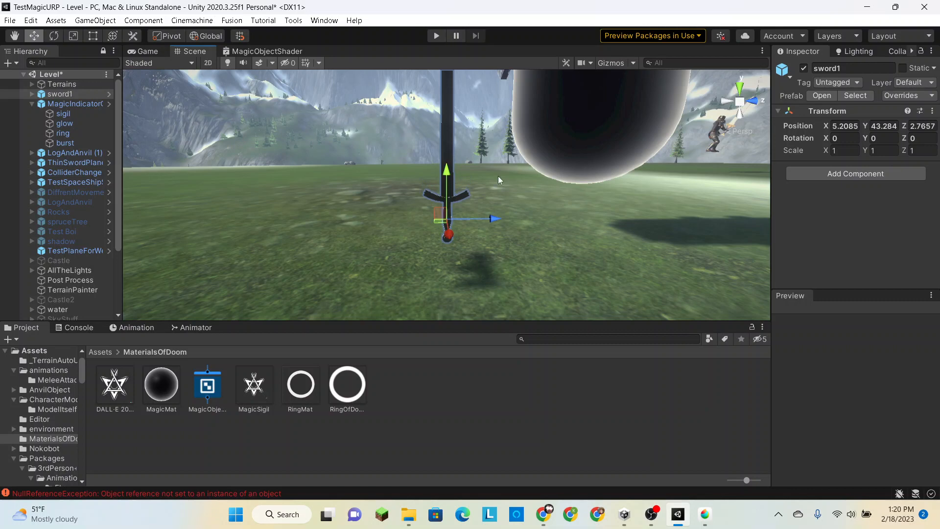
- Examine the glow on the sword from several angles while trying MagicMat power values of 0.56 and 1.89
right_click_drag(498, 175, 357, 202)
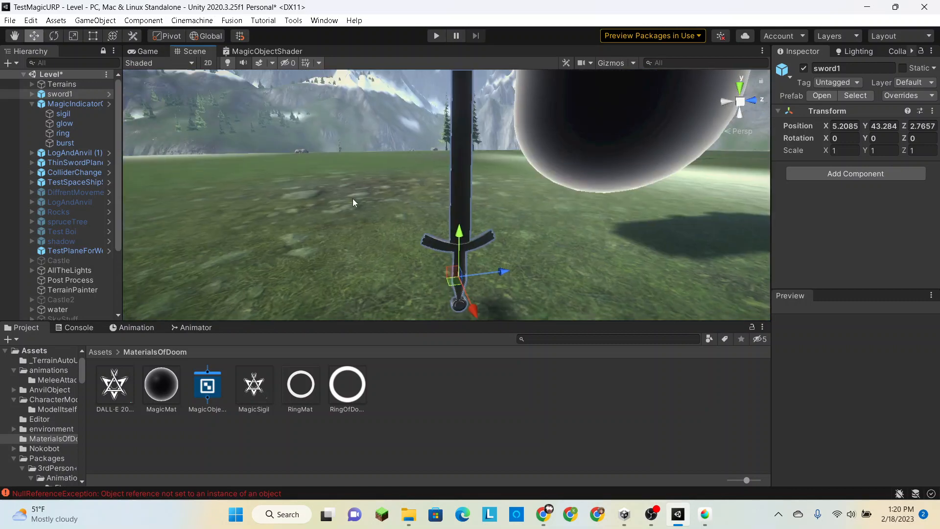
left_click(260, 163)
right_click_drag(528, 183, 540, 253)
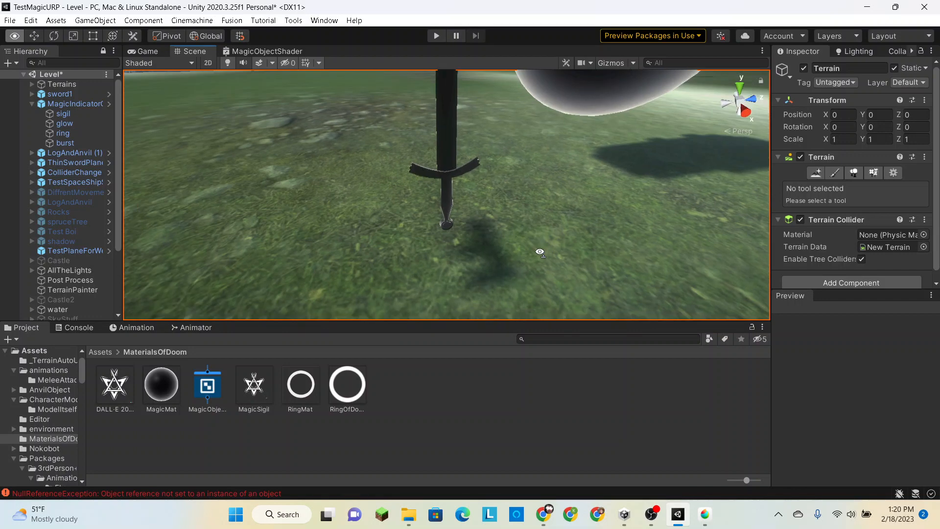
right_click_drag(539, 253, 546, 127)
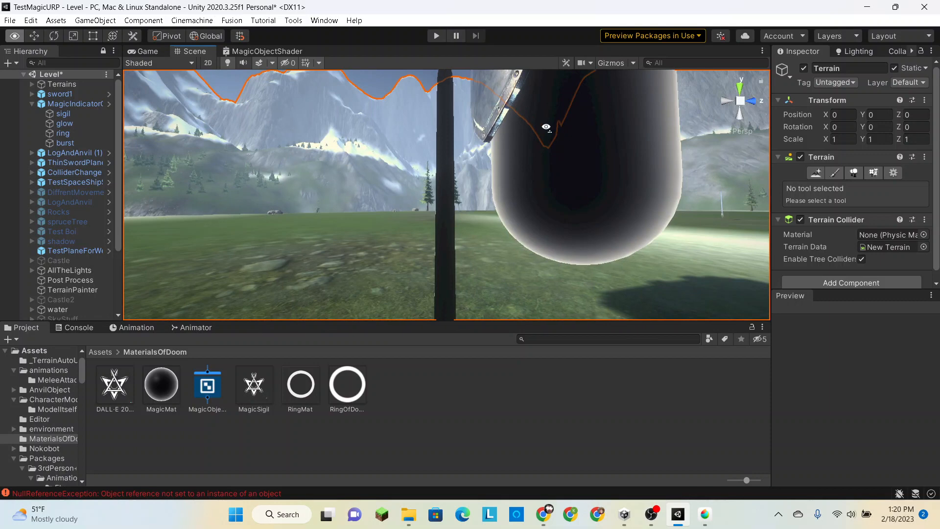
right_click_drag(546, 128, 538, 167)
left_click(171, 381)
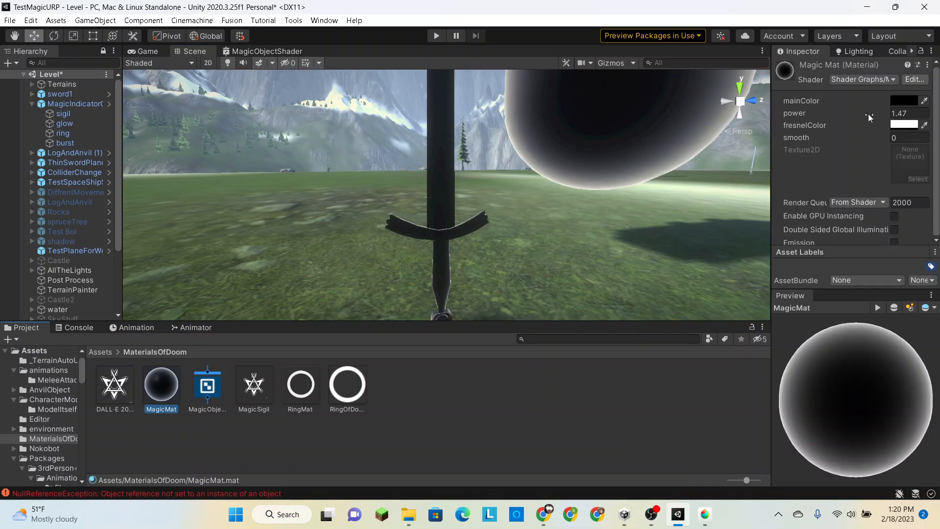
mouse_move(868, 114)
left_mouse_down()
mouse_move(906, 126)
mouse_move(879, 116)
mouse_move(836, 120)
mouse_move(866, 121)
mouse_move(844, 120)
mouse_move(866, 118)
mouse_move(851, 111)
left_mouse_up()
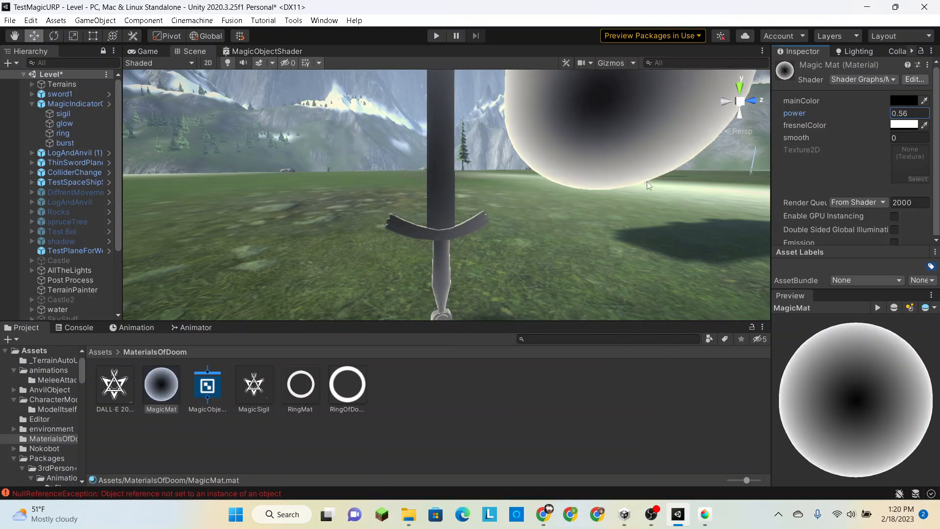
right_click_drag(647, 181, 530, 173)
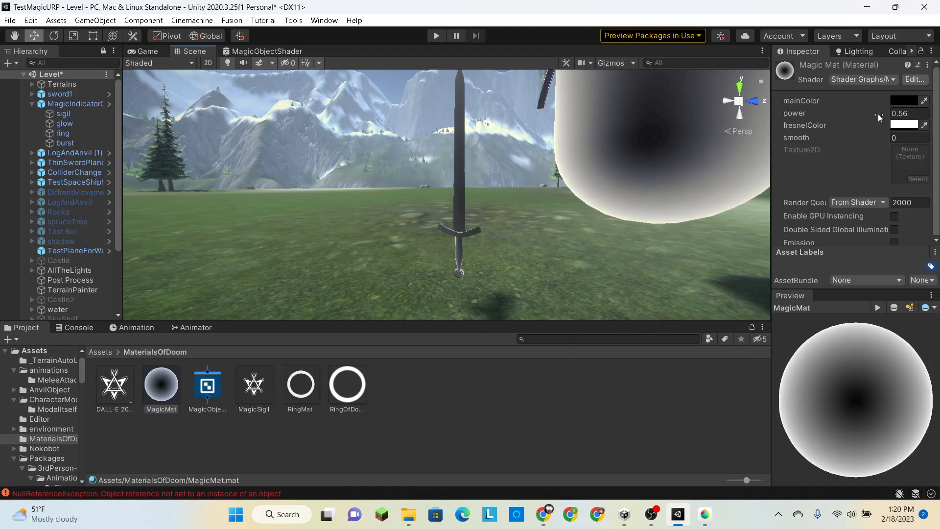
left_click_drag(878, 113, 897, 104)
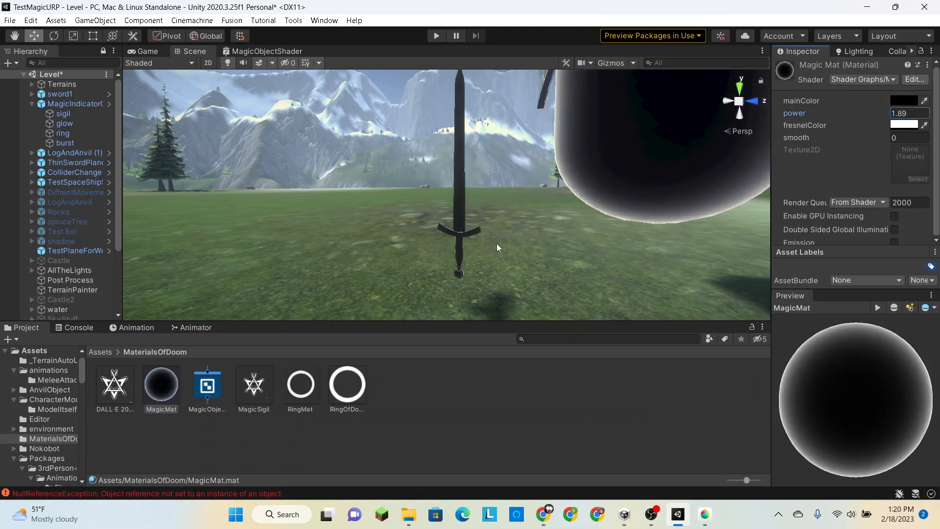
- Delete sword1 from the scene
left_click(458, 208)
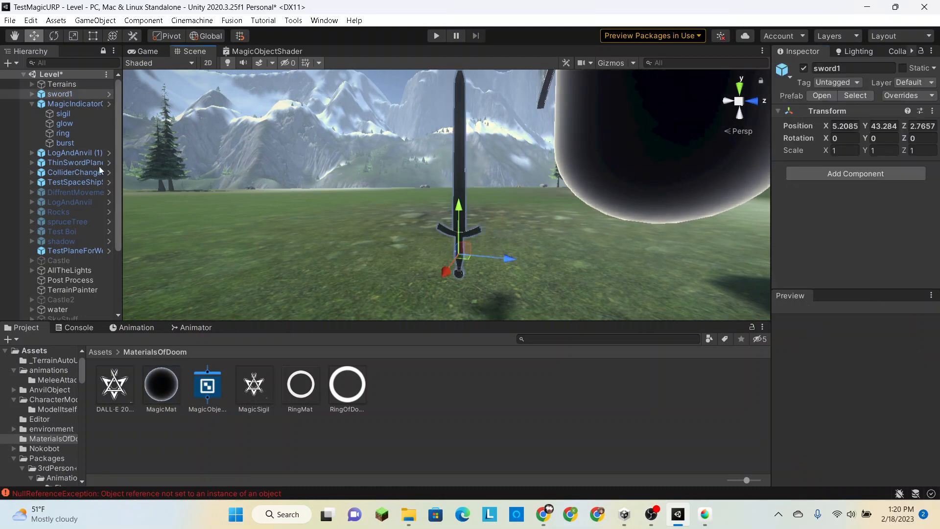
key("Delete")
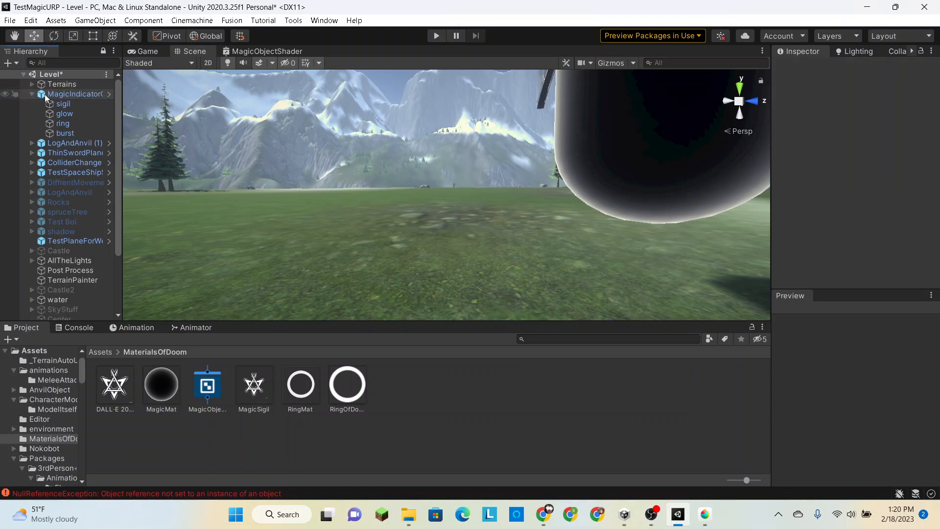
- Apply MagicMat from the MaterialsOfDoom folder to the metal shield in front of the capsule
left_click(99, 352)
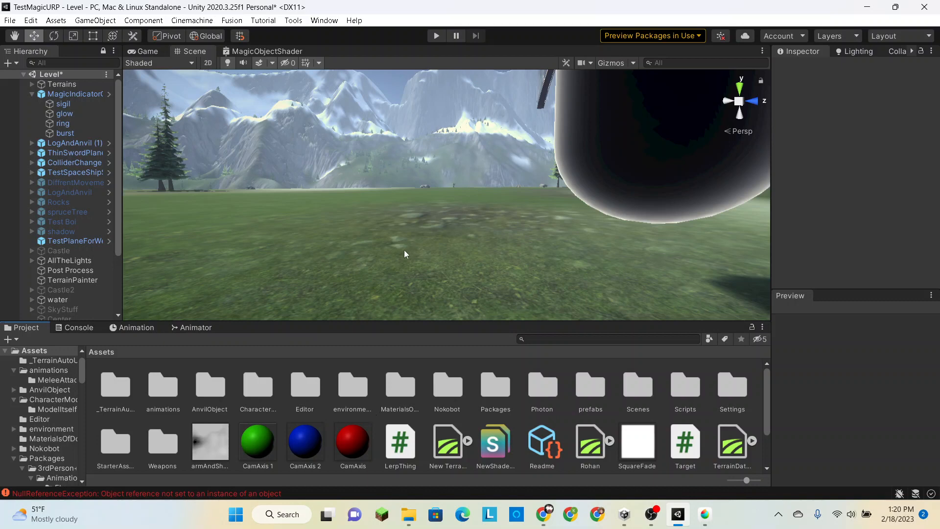
right_click_drag(510, 252, 880, 223)
key("a")
key("s")
key("w")
key("s")
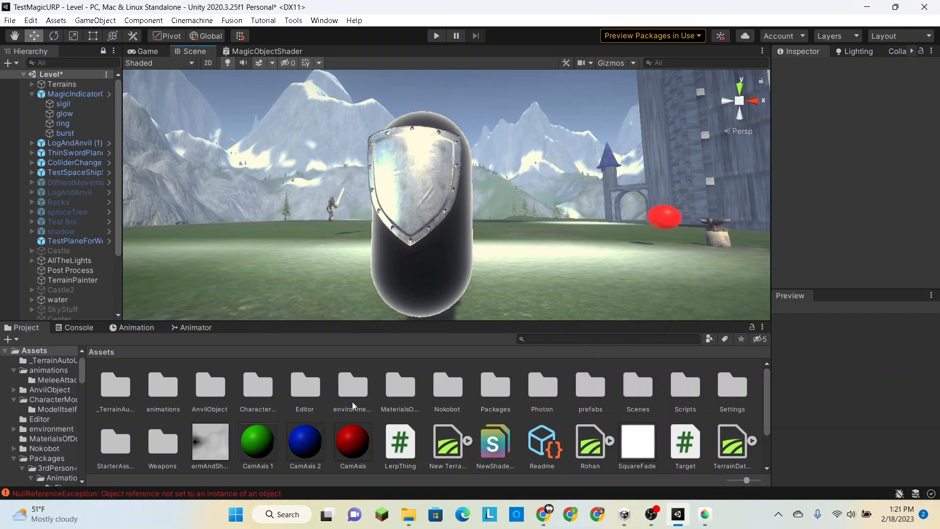
double_click(387, 395)
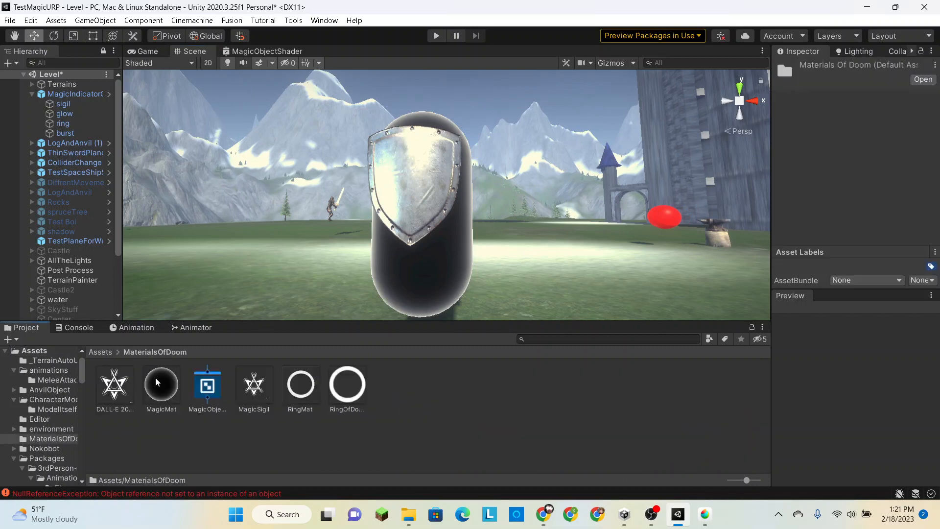
left_click_drag(155, 377, 400, 214)
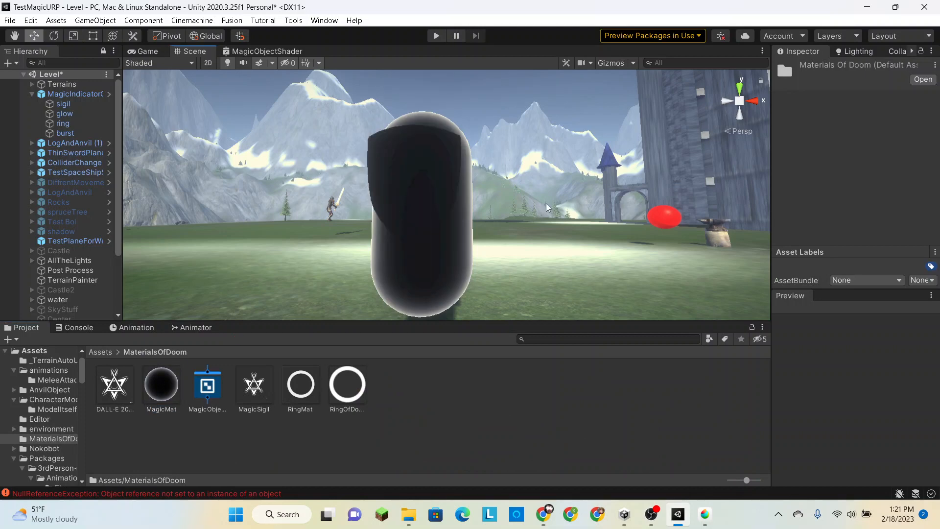
- Examine the shield's edge glow from several angles and locate the material assigned in its Mesh Renderer
right_click_drag(548, 204, 870, 225)
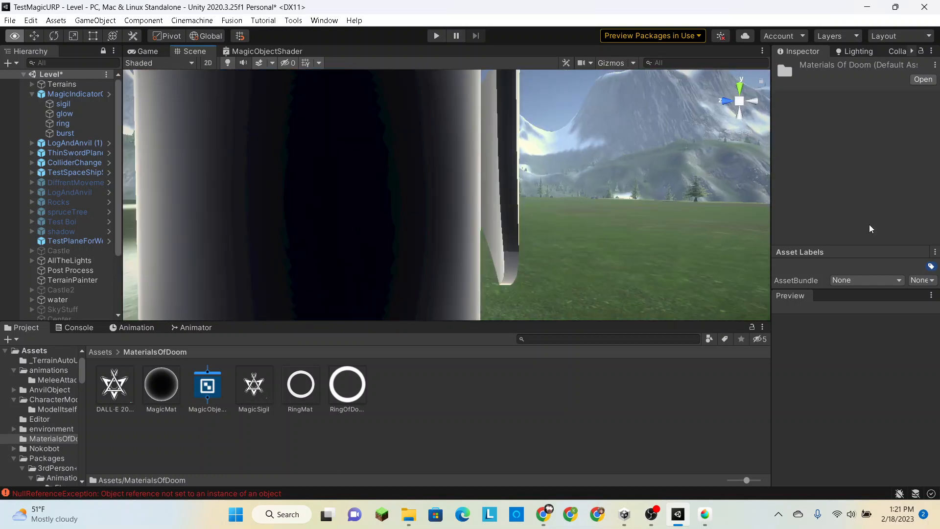
left_click_drag(869, 225, 525, 204, "alt")
left_click(526, 205)
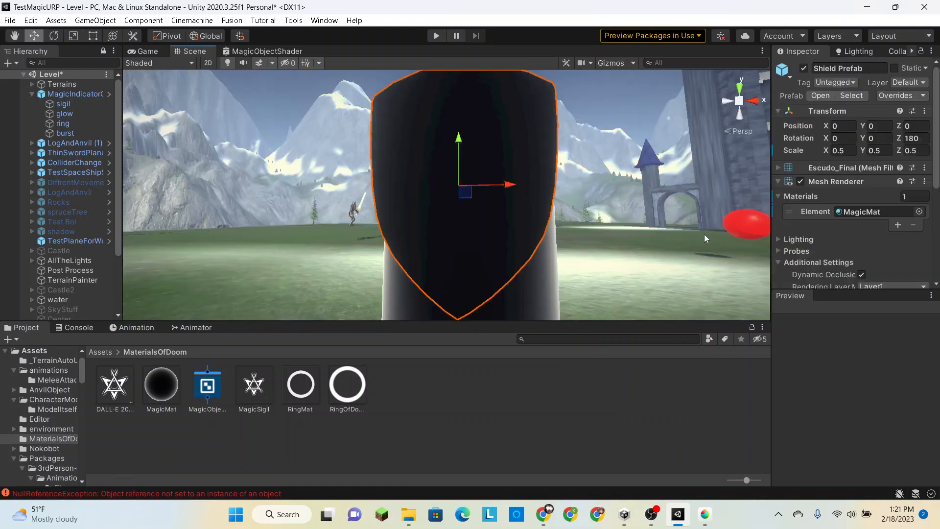
scroll(858, 234, "down", 3)
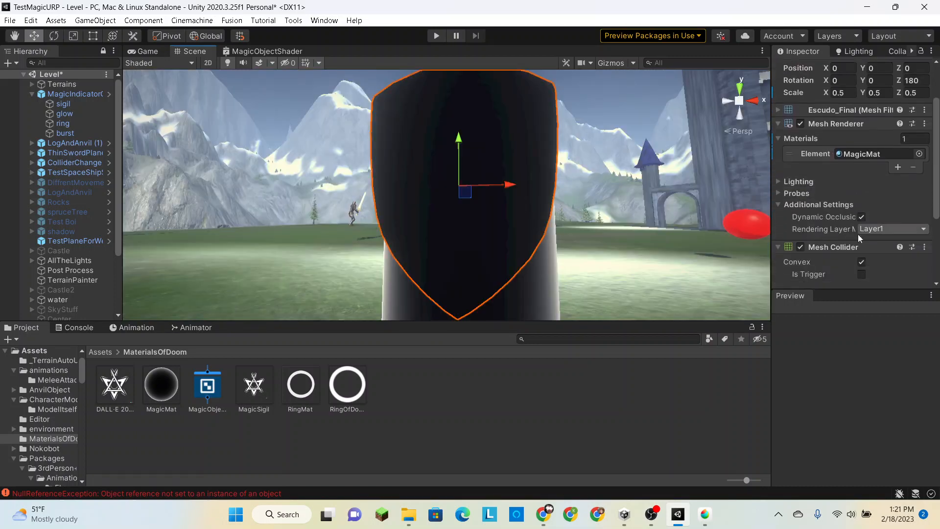
left_click(858, 140)
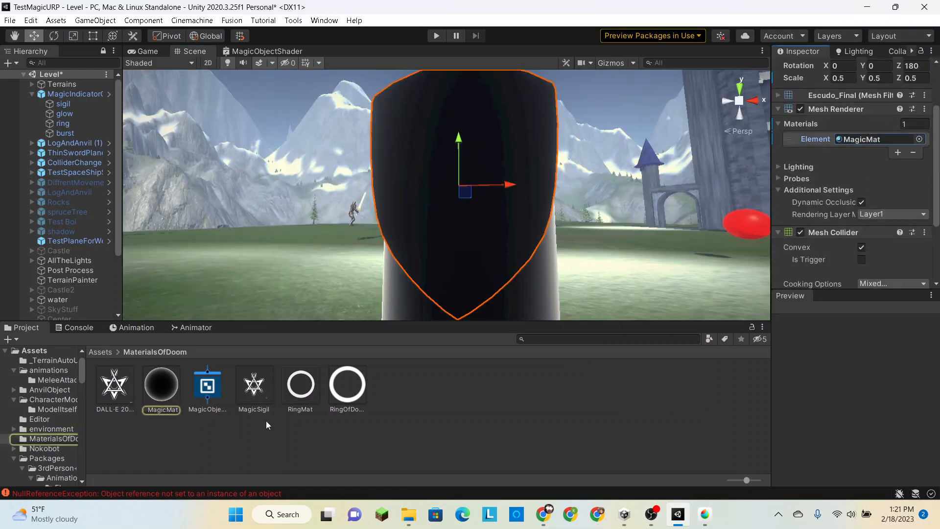
- Set MagicMat's power to 2.03, lighten its mainColor to a very dark gray, and view the capsule with it
left_click(166, 395)
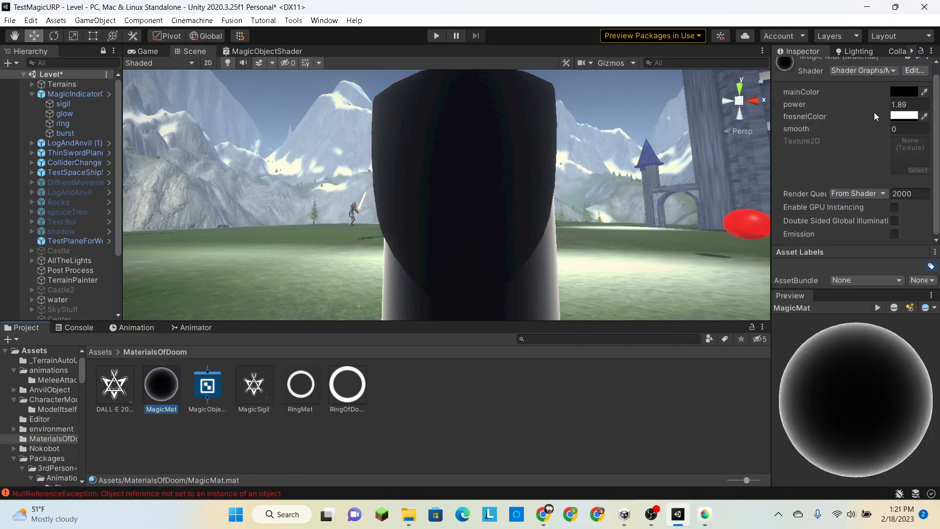
mouse_move(872, 108)
left_mouse_down()
mouse_move(885, 108)
mouse_move(838, 109)
mouse_move(871, 116)
mouse_move(863, 105)
left_mouse_up()
left_click(903, 93)
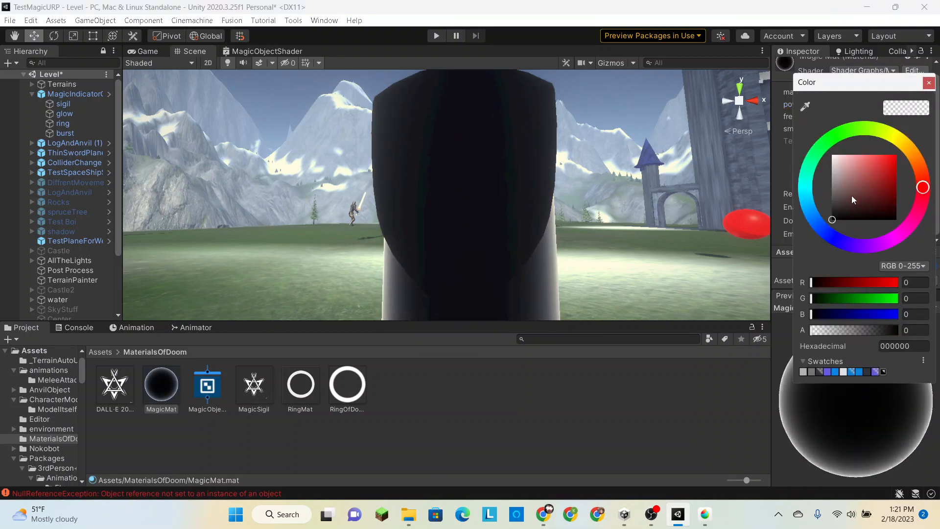
mouse_move(851, 195)
left_mouse_down()
mouse_move(834, 159)
mouse_move(831, 211)
left_mouse_up()
right_click_drag(599, 223, 761, 277)
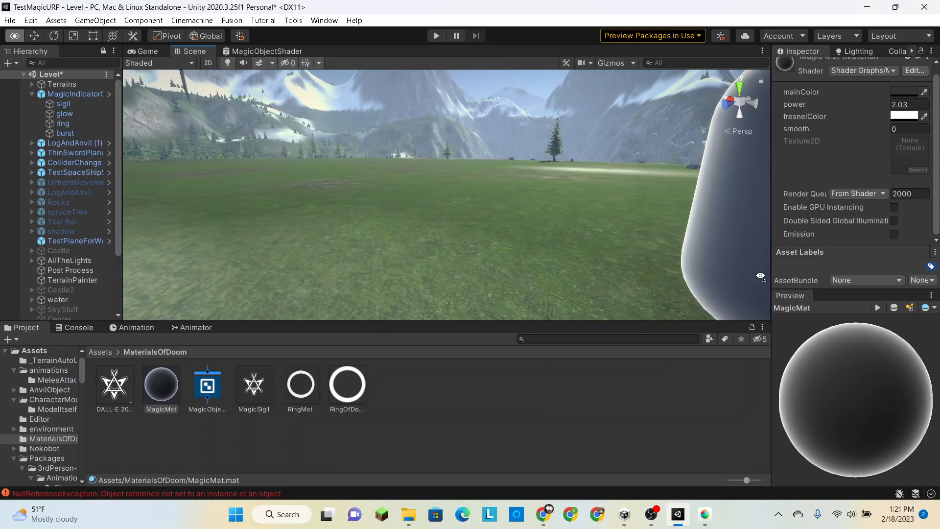
right_click_drag(761, 276, 451, 123)
- Review the Fragment inputs, active targets and graph settings of MagicObjectShader
left_click(286, 47)
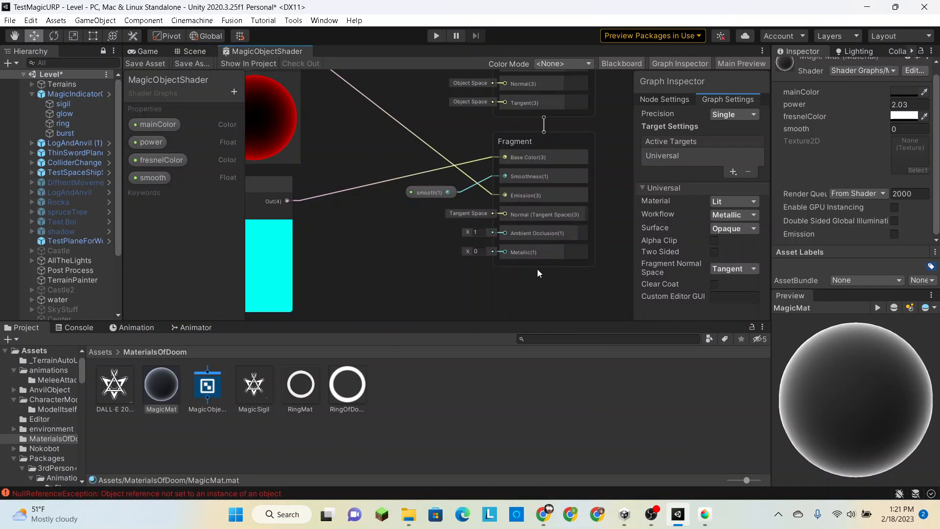
scroll(537, 207, "up", 1)
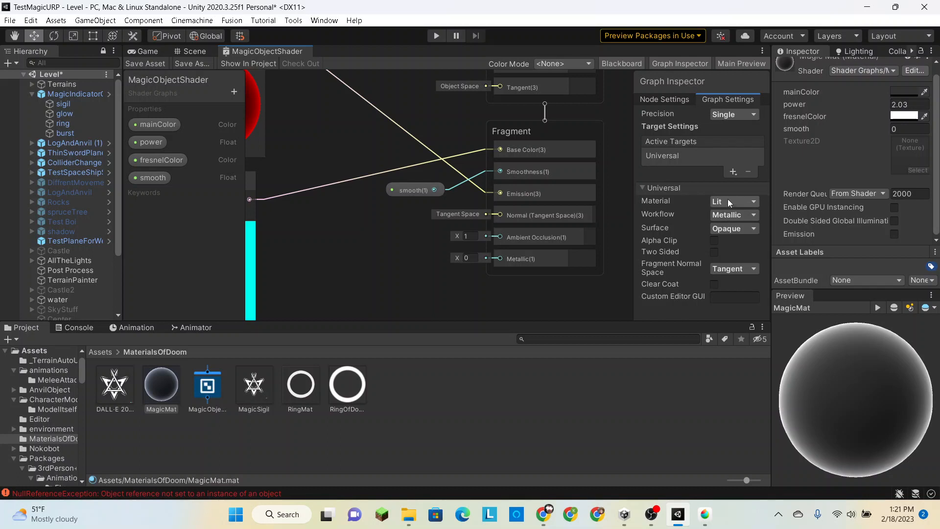
left_click(733, 172)
left_click(711, 173)
left_click(685, 103)
left_click(705, 99)
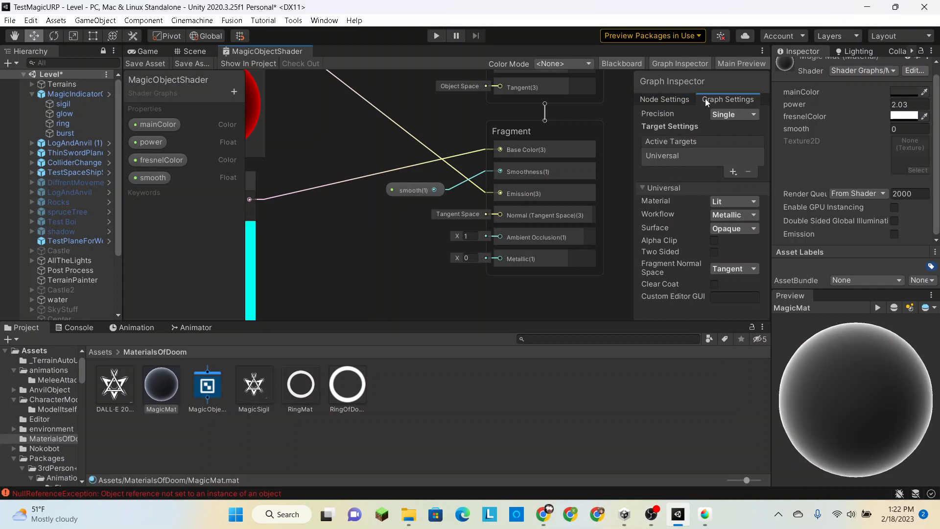
- Set MagicObjectShader's surface type to Transparent, save the graph, and view the capsule and shield in the scene
left_click(751, 113)
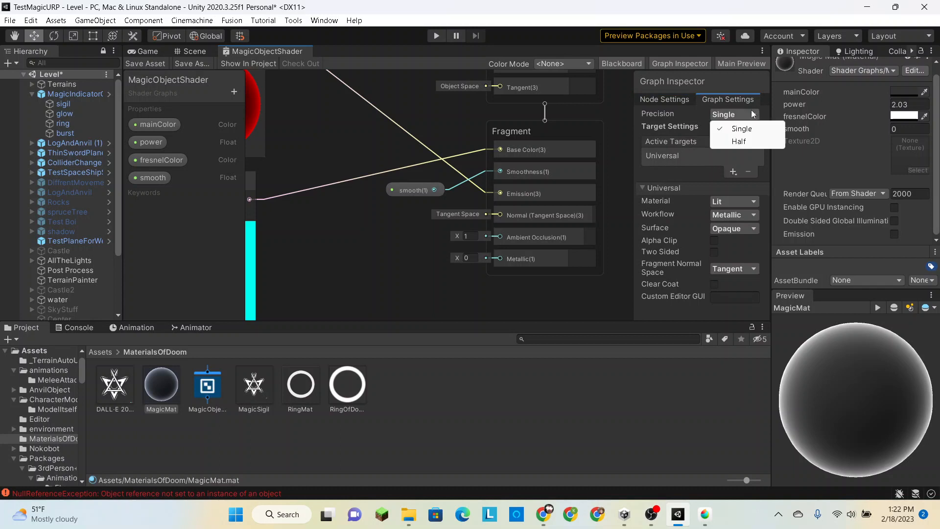
left_click(685, 205)
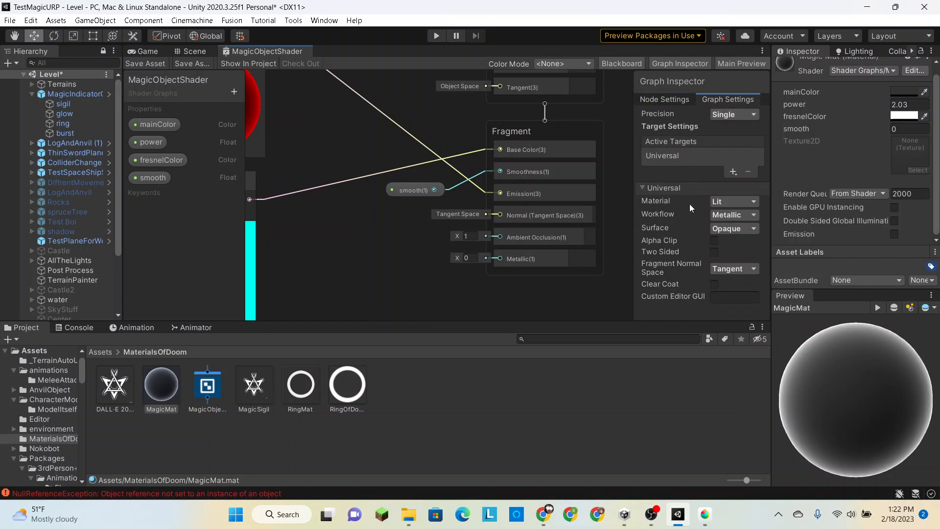
left_click(723, 231)
left_click(735, 254)
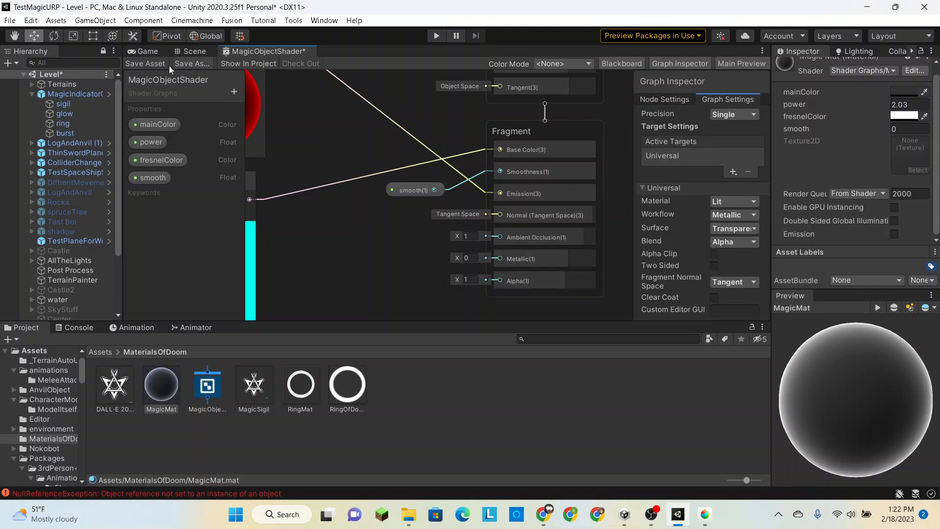
left_click(157, 64)
left_click(190, 51)
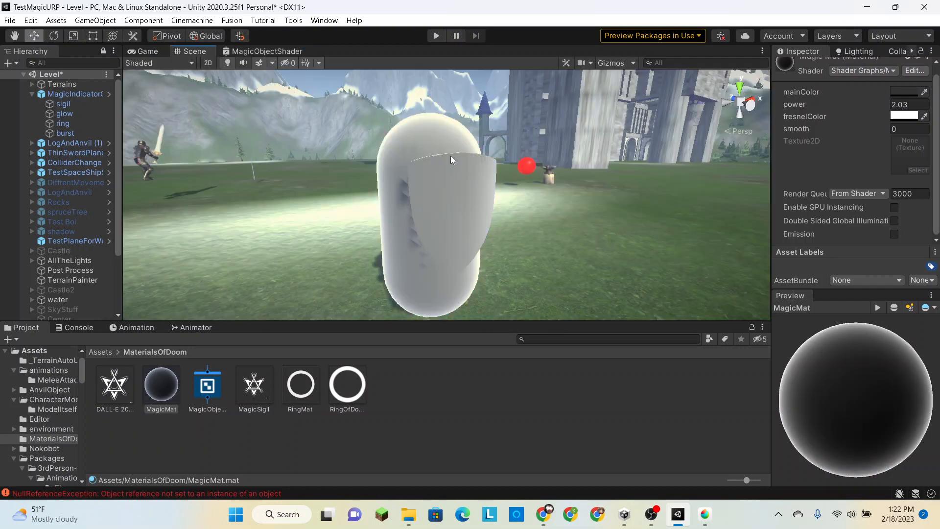
right_click_drag(517, 172, 686, 195)
- Change the shader graph's blend mode to Additive, save it, and inspect the see-through capsule and shield from several angles
left_click(247, 50)
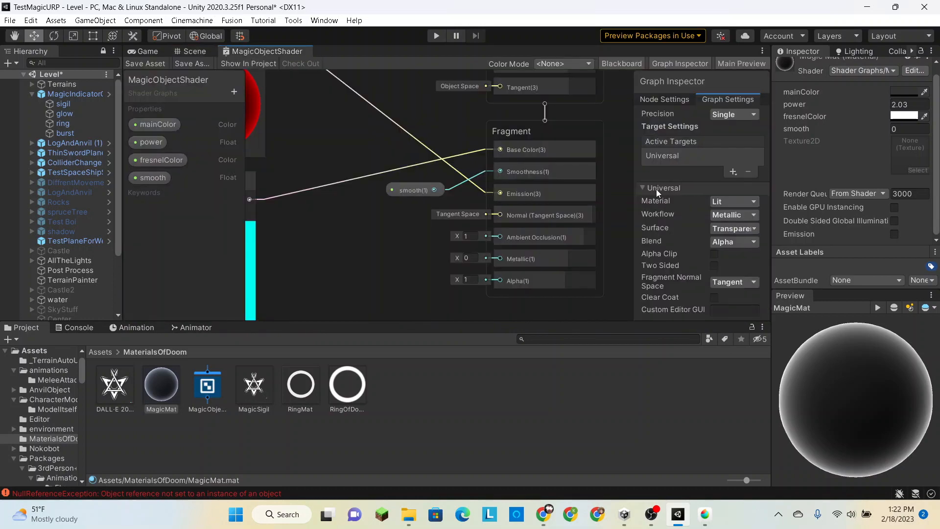
left_click(723, 242)
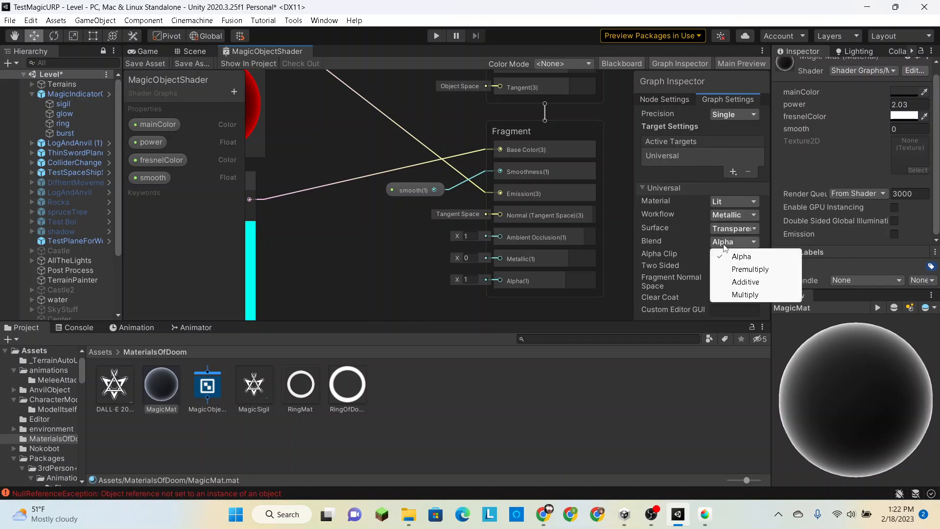
left_click(729, 229)
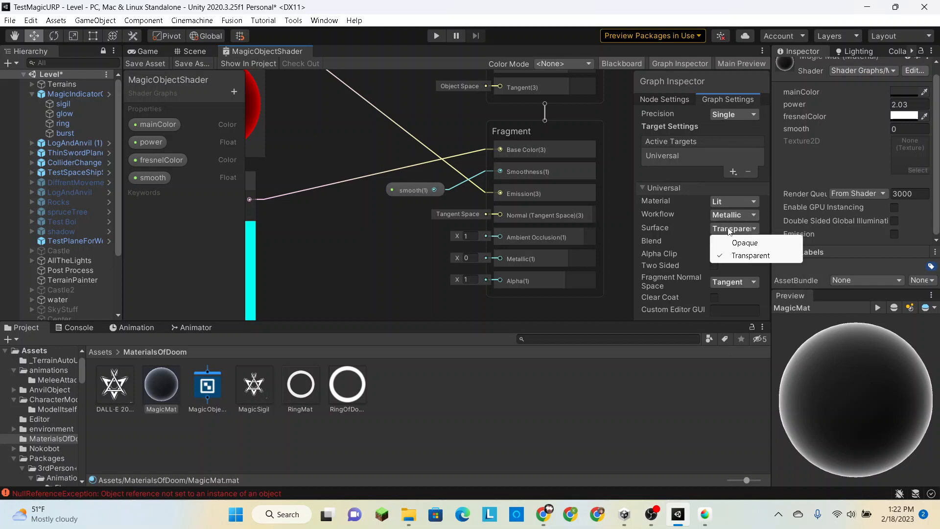
left_click(675, 236)
left_click(724, 242)
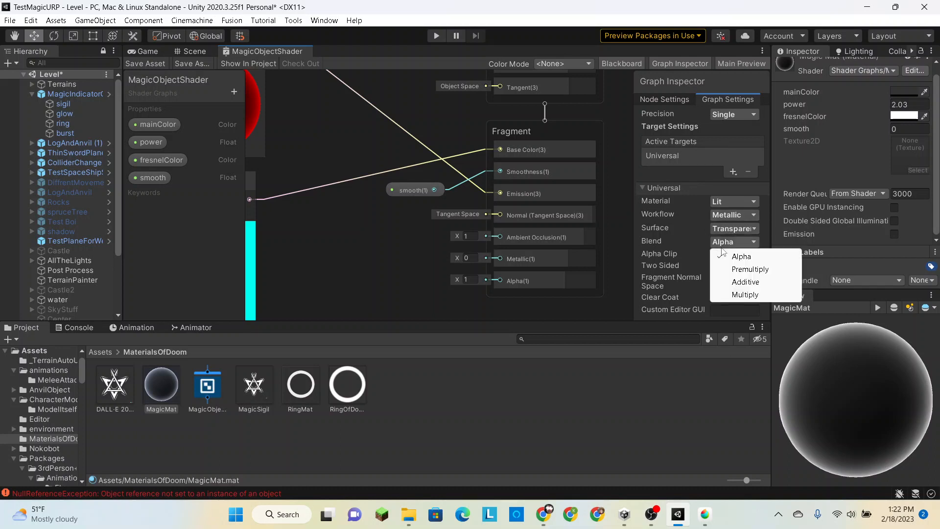
left_click(732, 280)
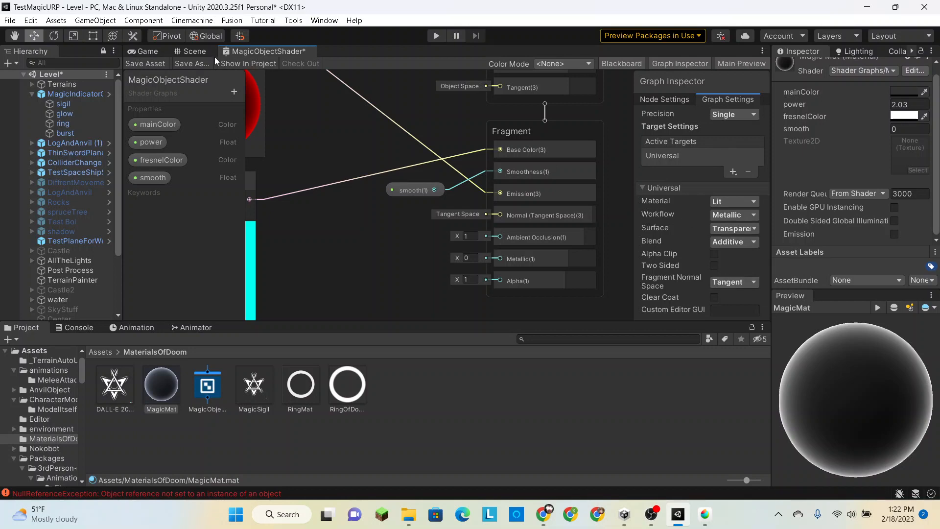
left_click(153, 64)
left_click(187, 50)
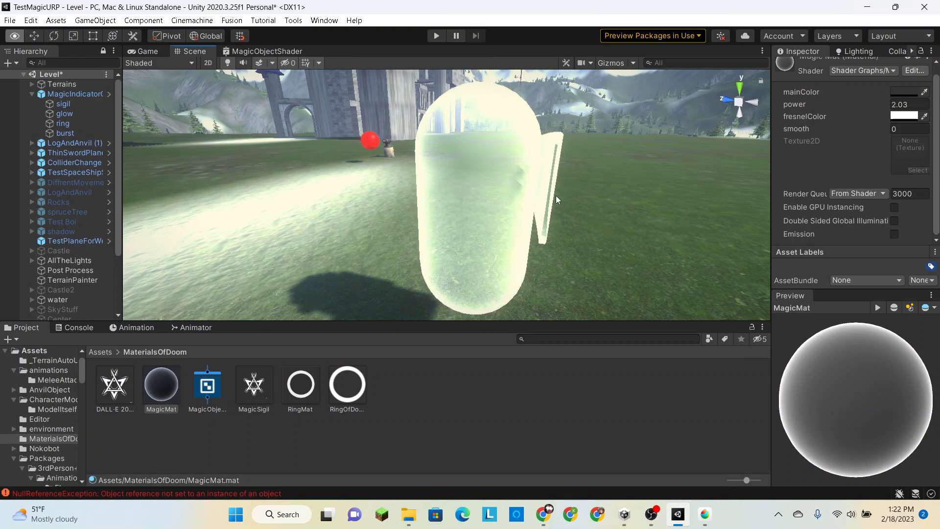
left_click_drag(557, 195, 681, 240, "alt")
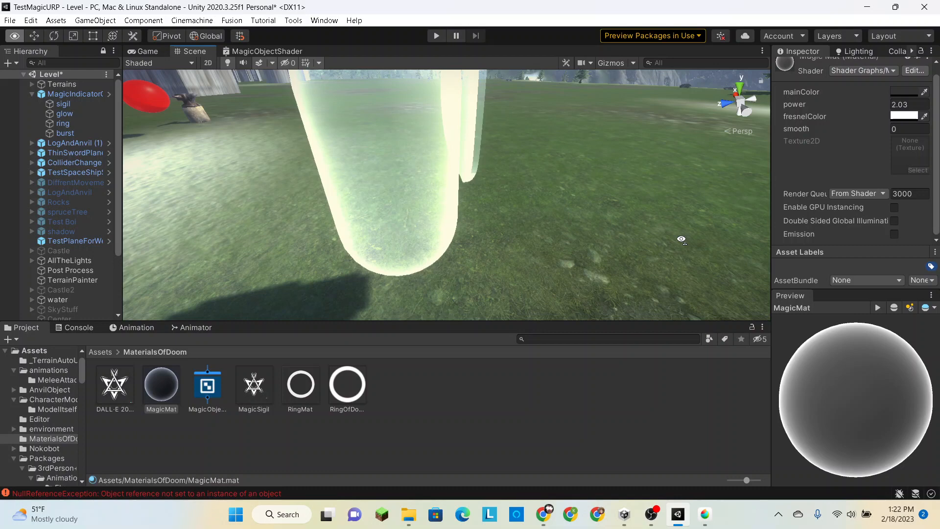
left_click_drag(681, 239, 899, 123, "alt")
- Darken MagicMat's mainColor to nearly black and view the transparent capsule and shield from both sides
left_click(899, 122)
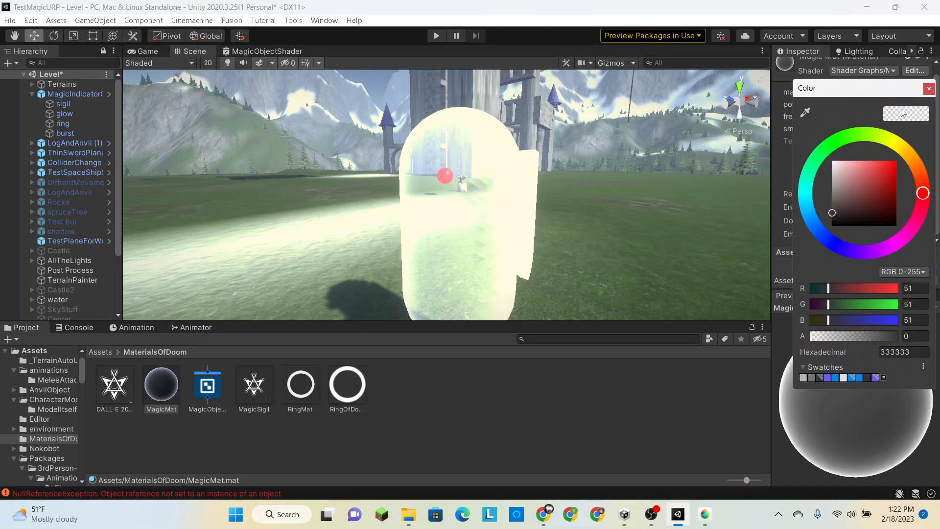
left_click(842, 201)
left_click_drag(843, 201, 830, 226)
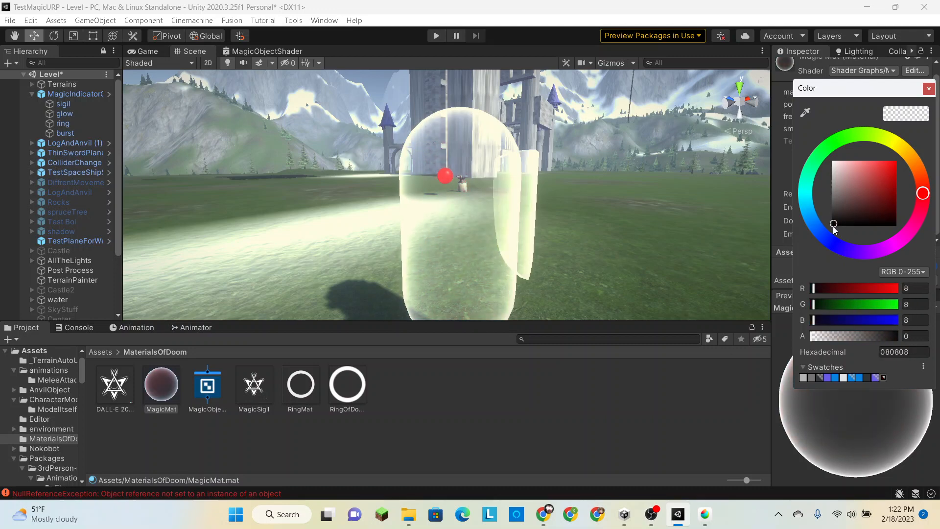
right_click_drag(619, 231, 267, 238)
key("s")
key("w")
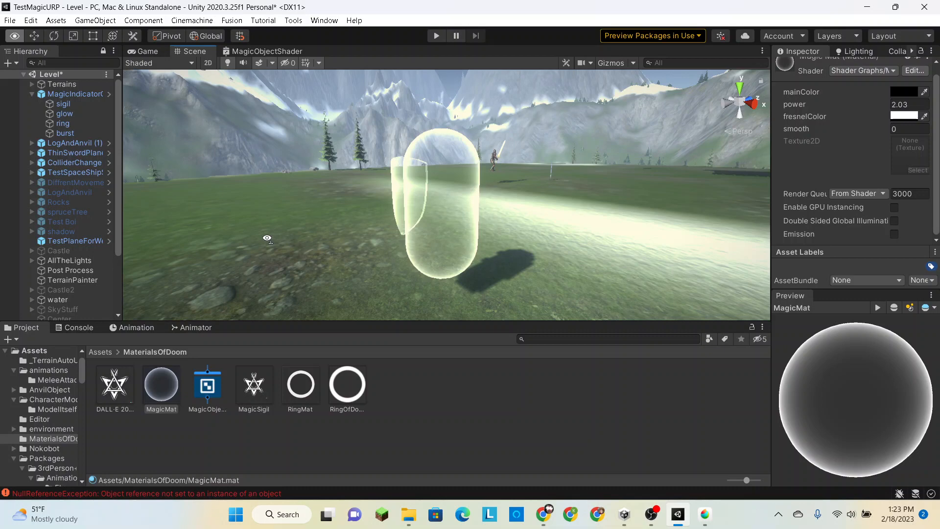
right_click_drag(267, 239, 444, 197)
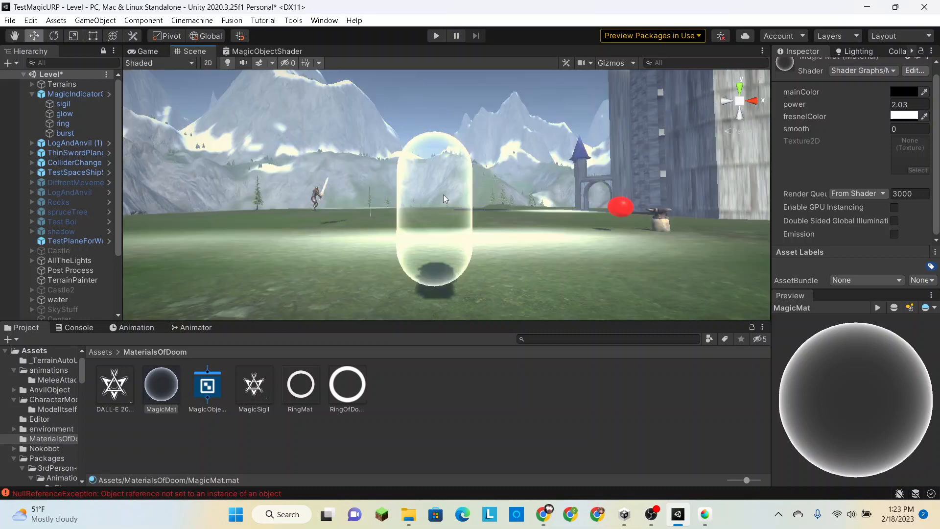
- Try shifting the hue of MagicMat's fresnelColor toward green
left_click(904, 116)
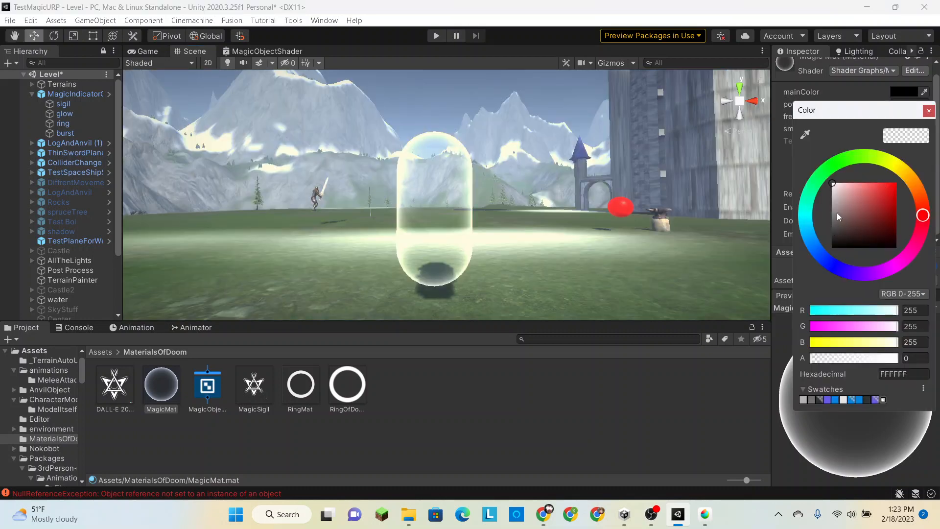
mouse_move(838, 213)
left_mouse_down()
mouse_move(838, 190)
mouse_move(821, 199)
mouse_move(818, 190)
left_mouse_up()
mouse_move(812, 190)
left_mouse_down()
mouse_move(861, 197)
mouse_move(915, 190)
mouse_move(833, 190)
mouse_move(871, 223)
mouse_move(826, 176)
left_mouse_up()
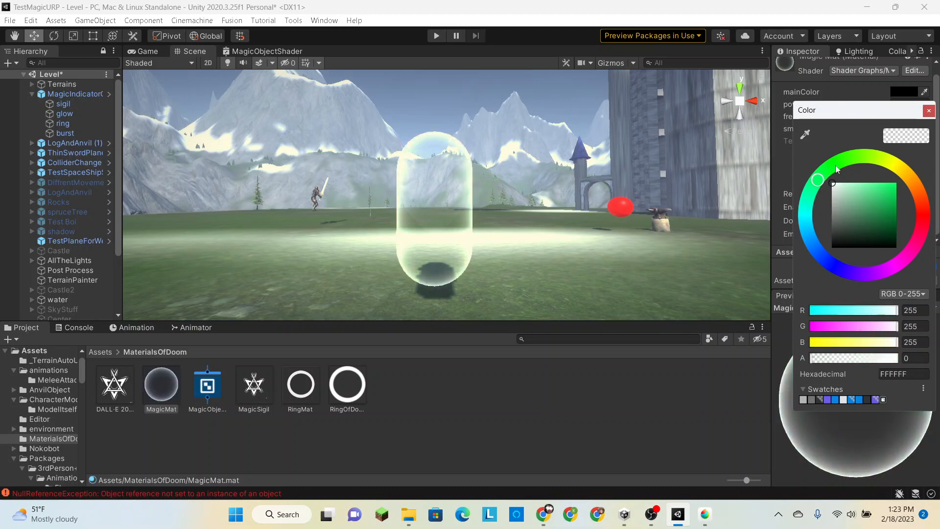
left_click(929, 110)
- Tint MagicMat's mainColor a very dark yellow-green, hex 0E1400
left_click(903, 91)
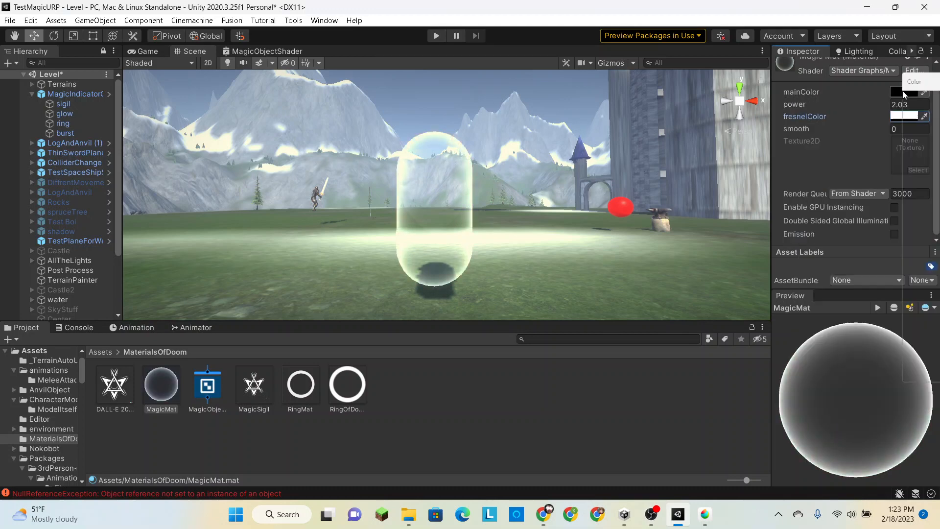
mouse_move(841, 188)
left_mouse_down()
mouse_move(828, 203)
mouse_move(806, 187)
mouse_move(809, 221)
mouse_move(906, 213)
mouse_move(876, 130)
left_mouse_up()
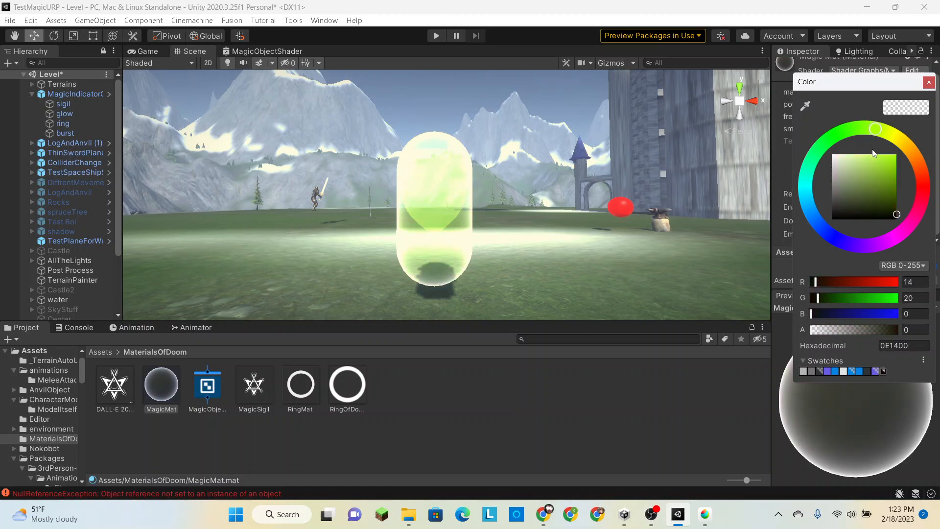
- Find the AllTheLights object with the search "light", disable it, and view the capsule and shield in the darkened scene
left_click(78, 64)
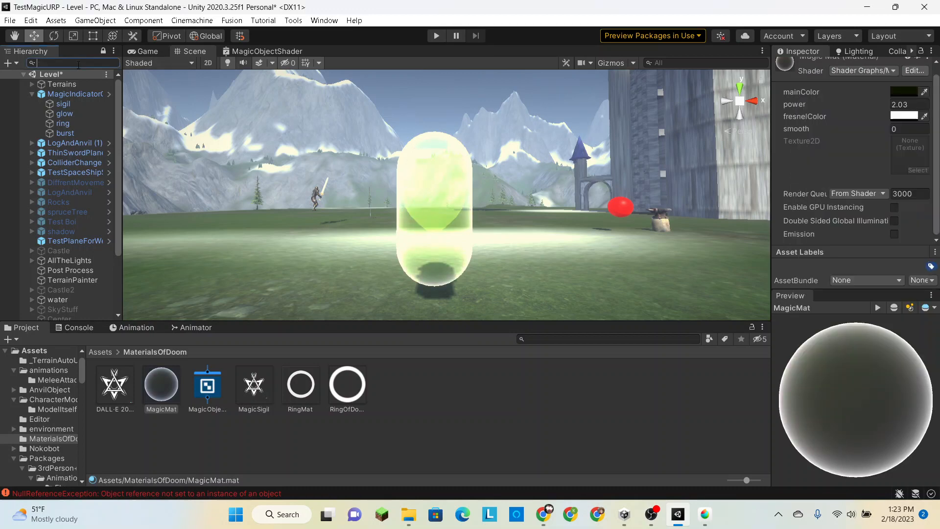
type("light")
left_click(72, 84)
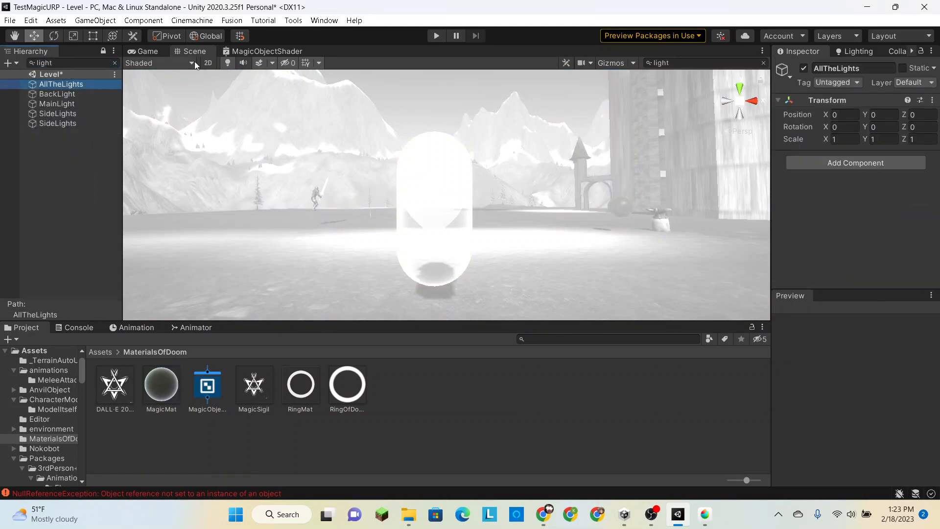
left_click(114, 63)
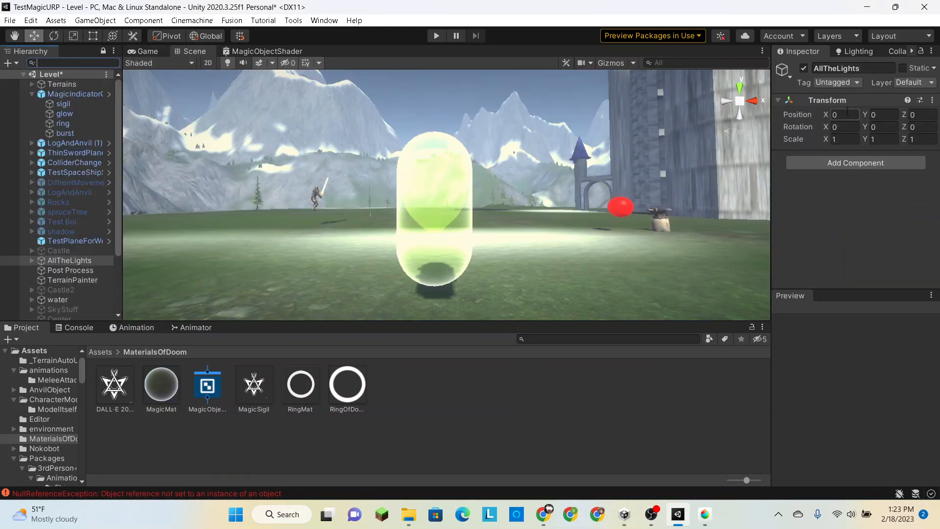
left_click(804, 69)
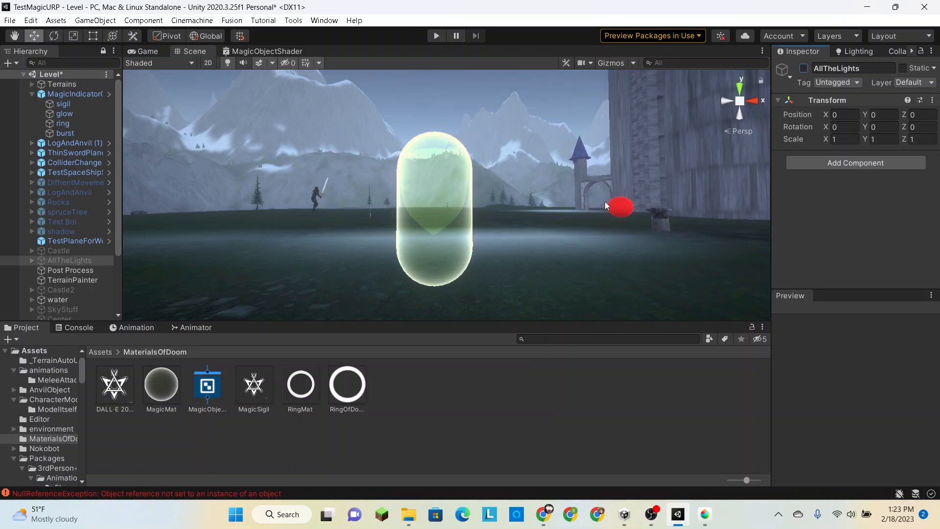
right_click_drag(605, 205, 667, 260)
key("d")
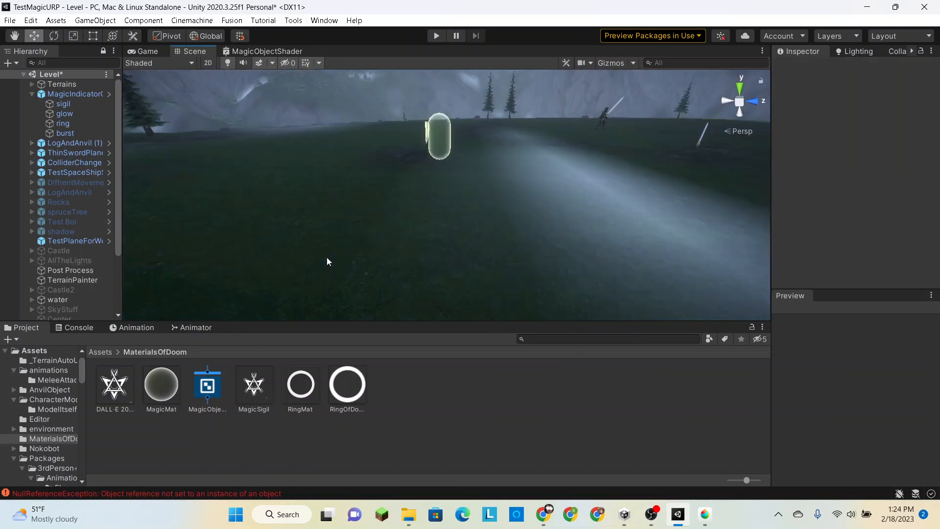
right_click_drag(516, 185, 586, 99)
key("w")
key("a")
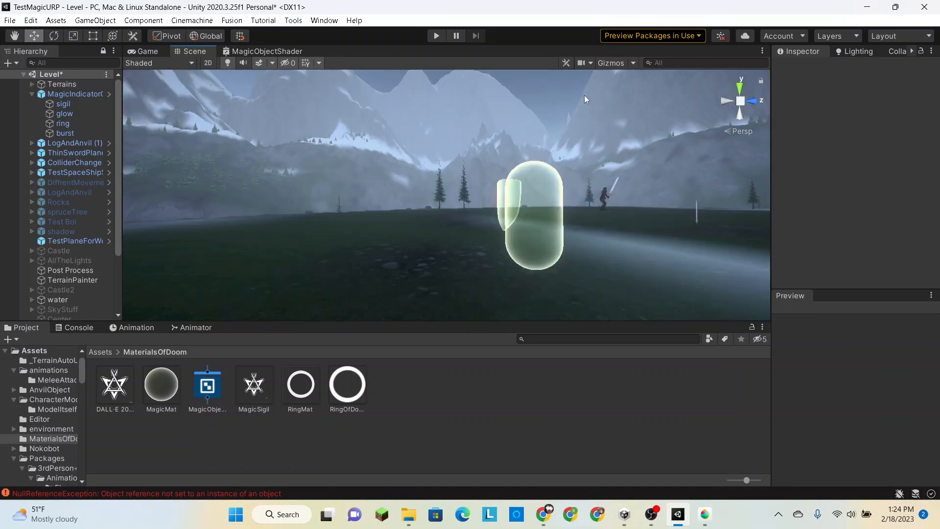
- Try the Unlit material type in MagicObjectShader's graph settings and return it to Lit
left_click(264, 51)
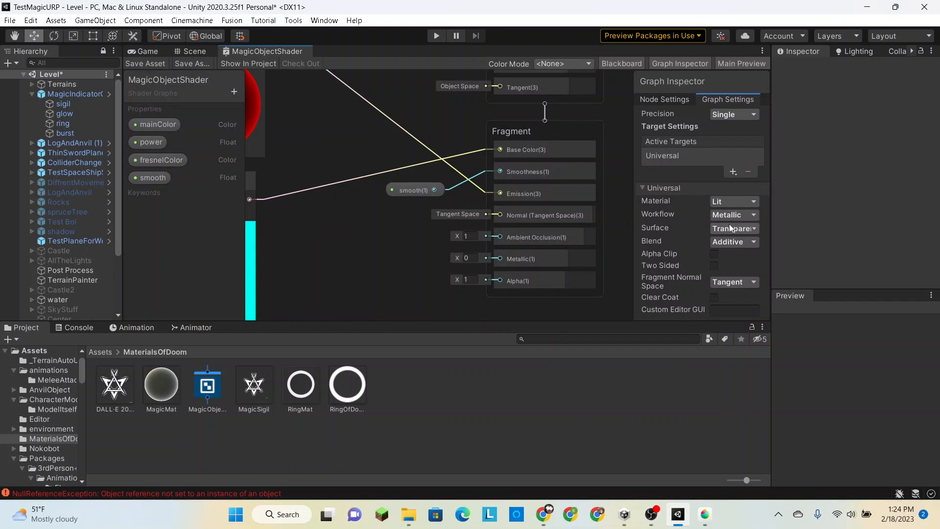
left_click(733, 200)
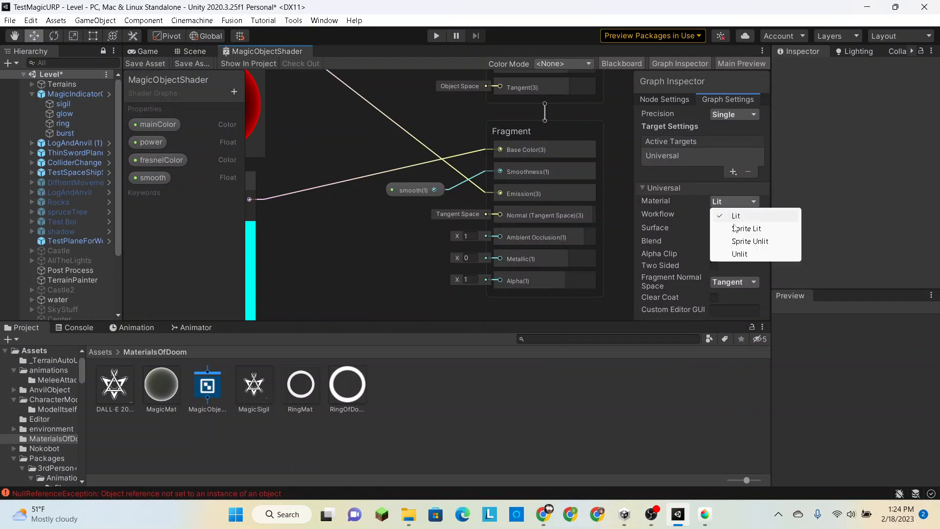
left_click(736, 255)
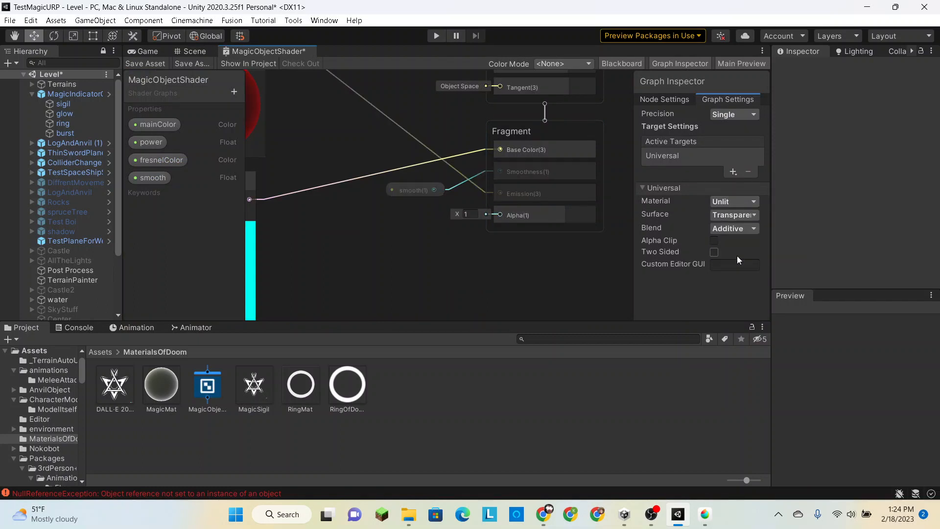
left_click(727, 203)
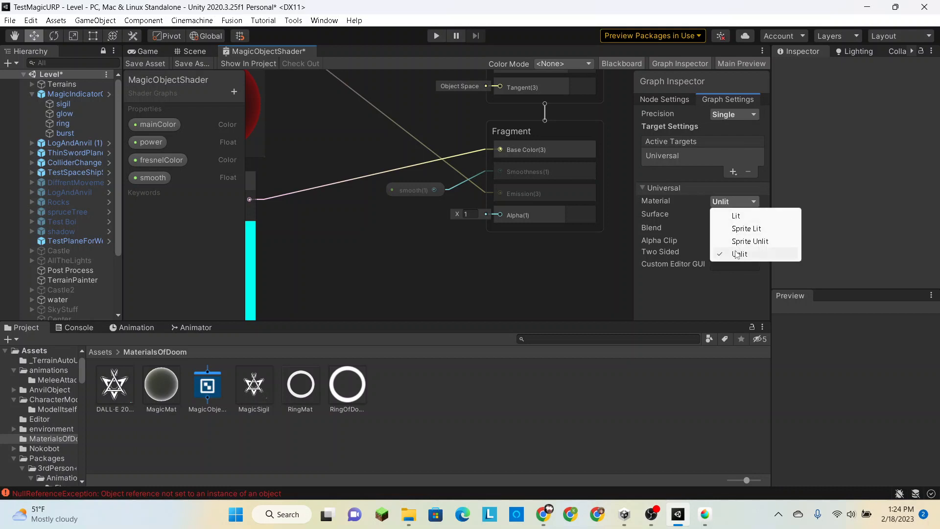
left_click(737, 216)
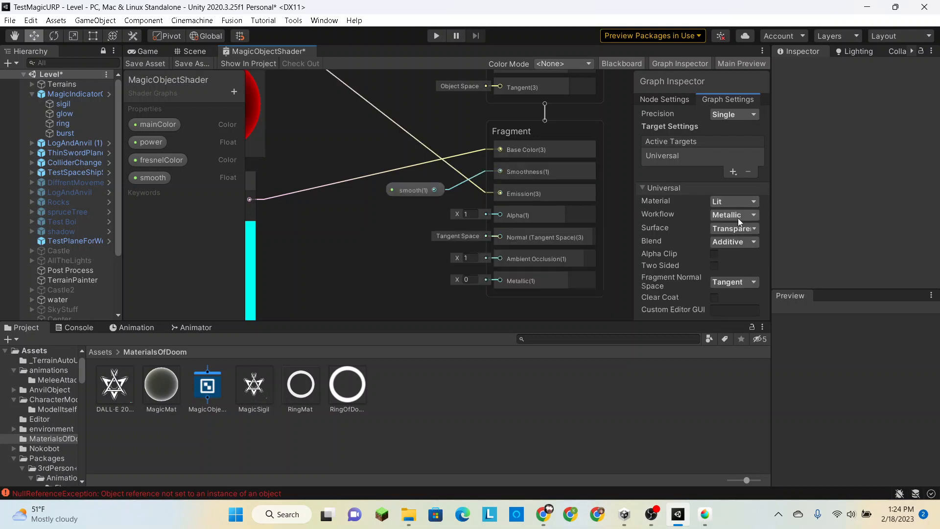
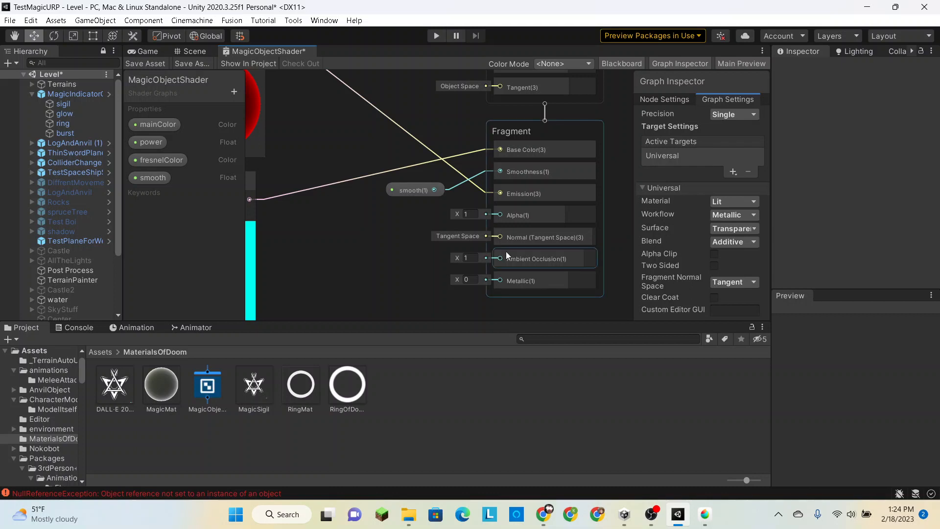
- Review the Fragment inputs, try Object as the Fragment Normal Space, and restore Tangent
scroll(547, 168, "up", 2)
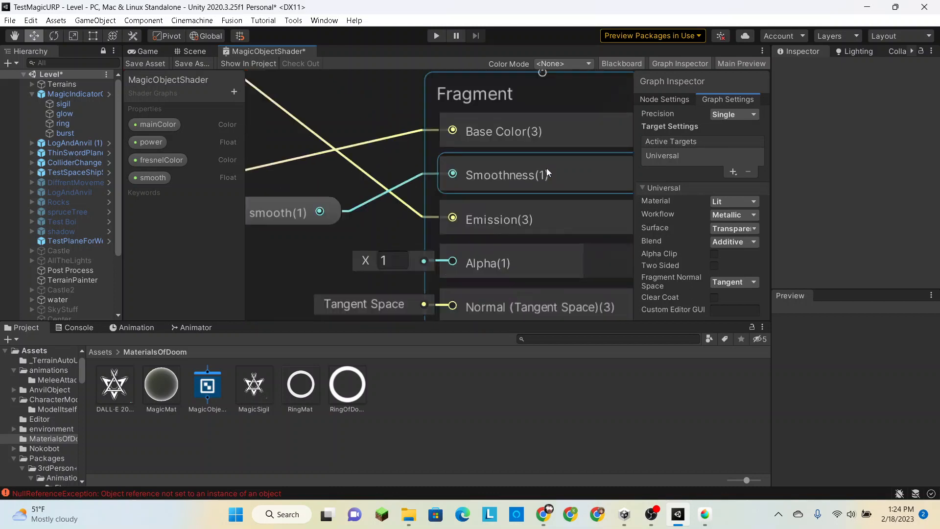
scroll(546, 169, "down", 8)
scroll(547, 168, "up", 5)
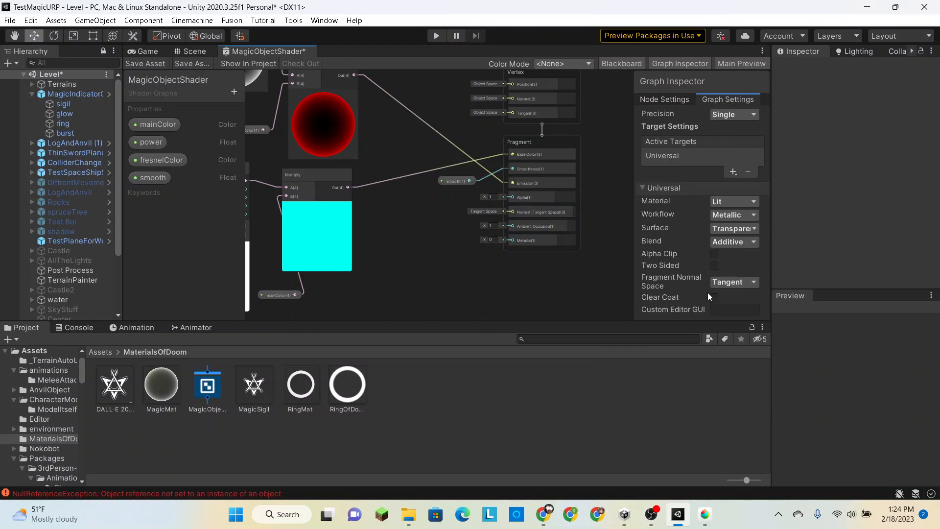
left_click(724, 284)
left_click(732, 309)
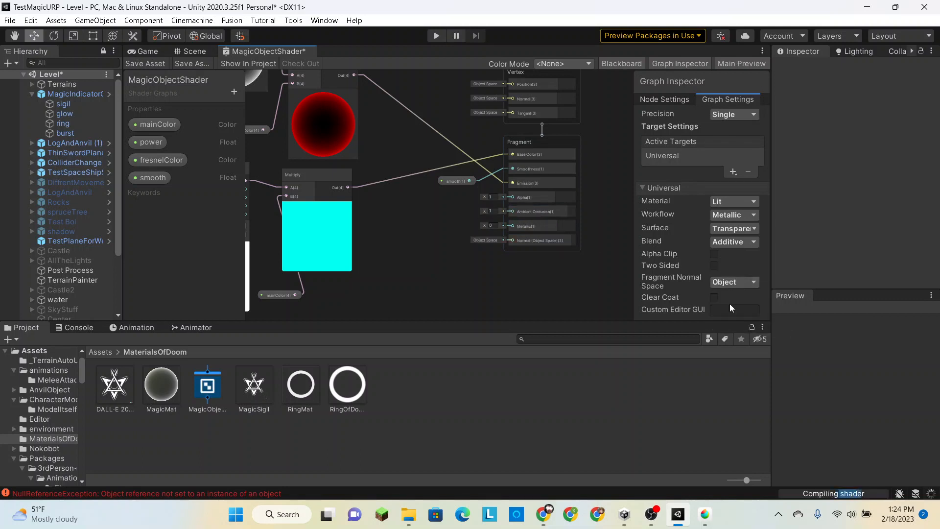
left_click(725, 285)
left_click(735, 296)
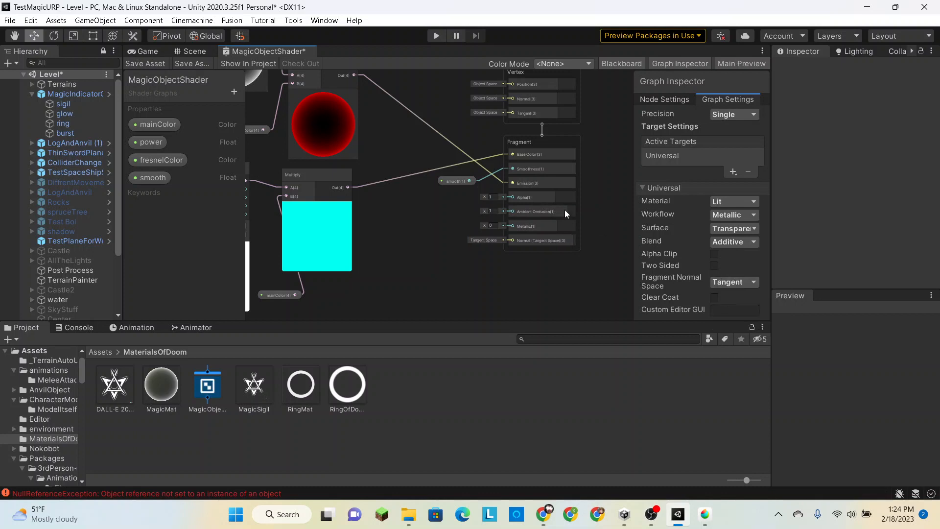
- Save the MagicObjectShader graph with its whole node network in view
scroll(413, 231, "down", 5)
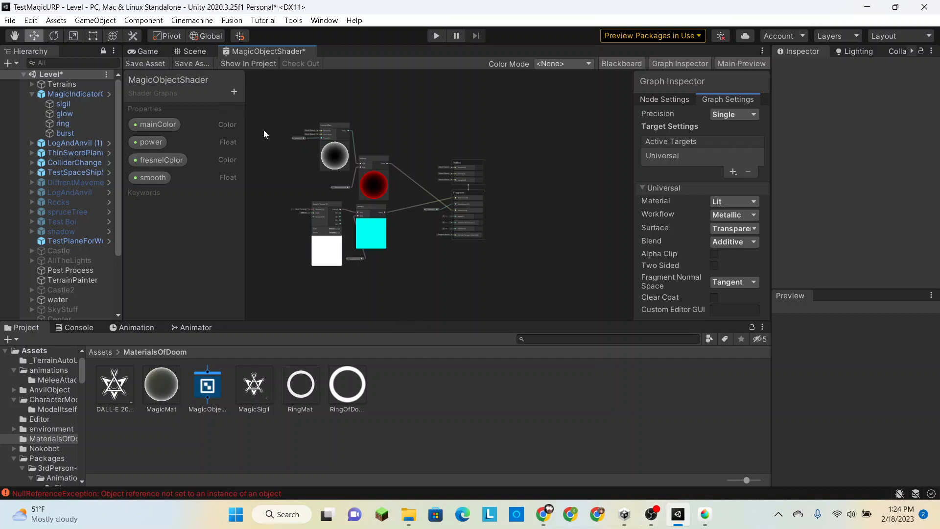
left_click(157, 64)
mouse_move(651, 514)
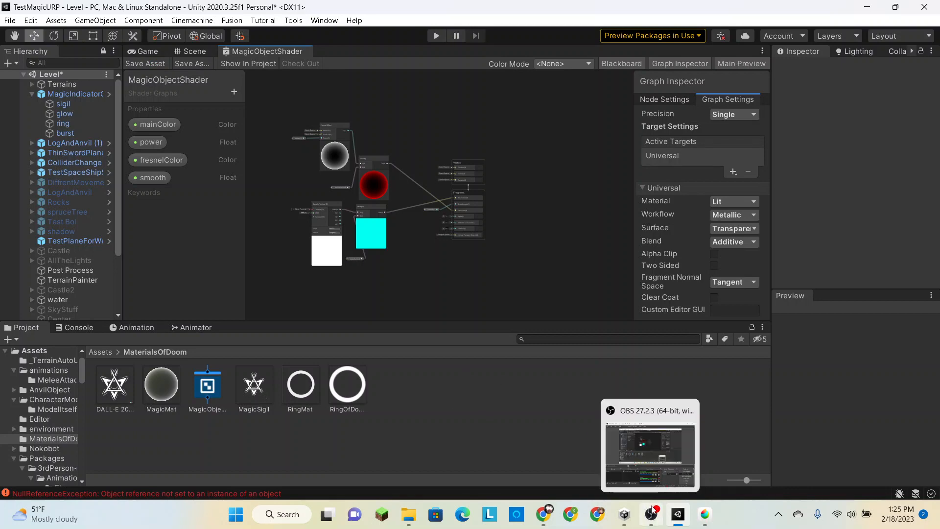